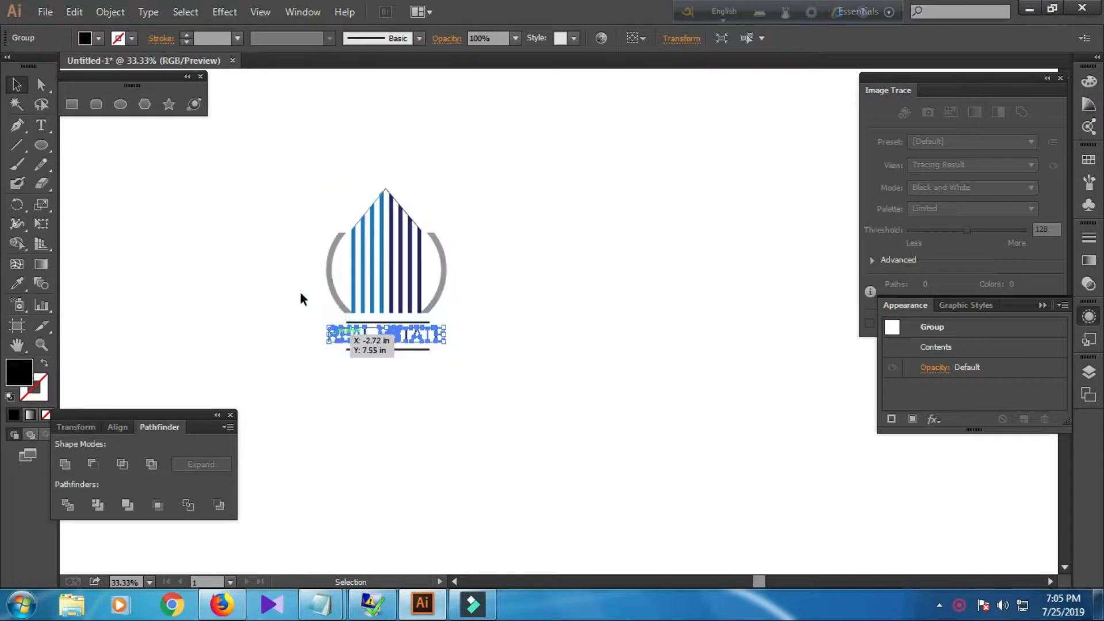
Move the reference Real Estate logo toward the left side of the artboard.
shift+click(419, 311)
drag(408, 296, 279, 275)
click(376, 412)
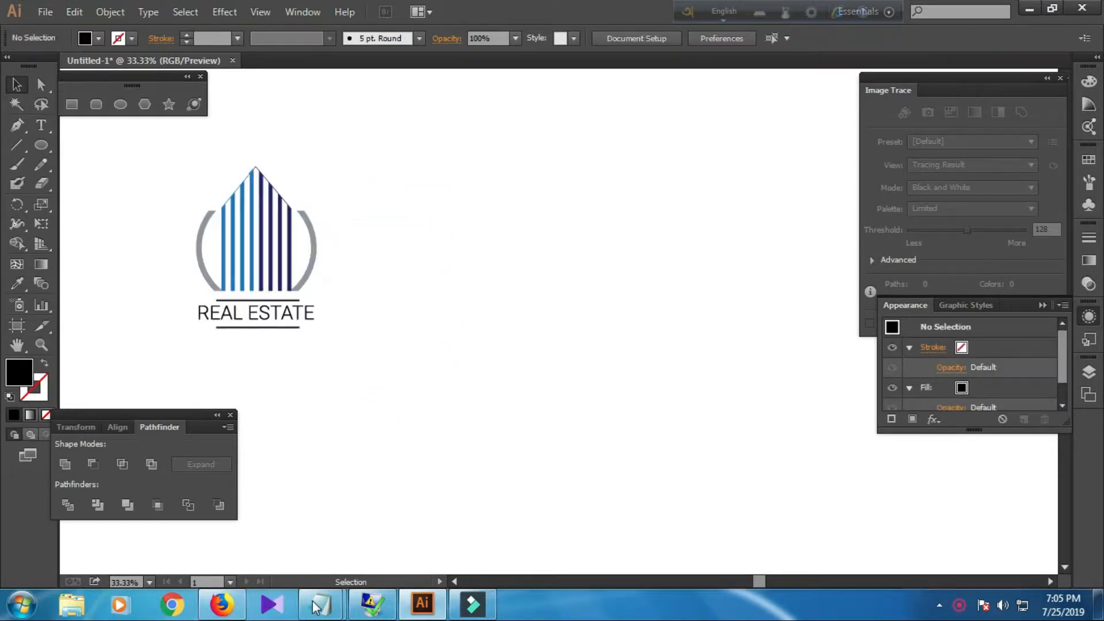
Switch to Notepad to read the tutorial notes, then return to the artwork.
mouse_move(313, 605)
click(371, 496)
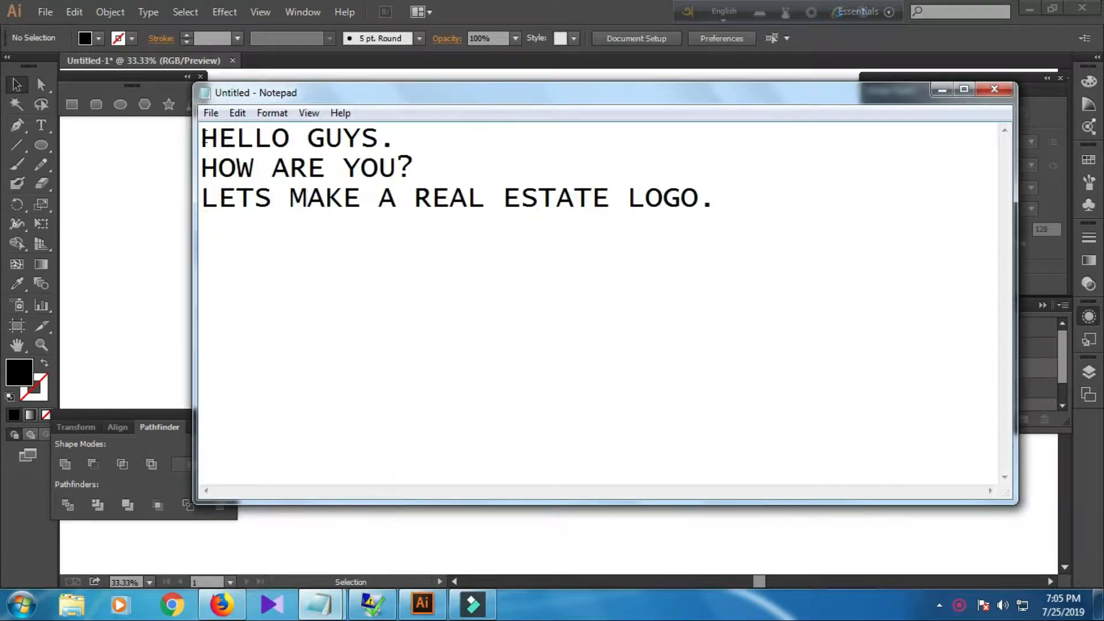
drag(204, 138, 424, 138)
drag(205, 161, 484, 178)
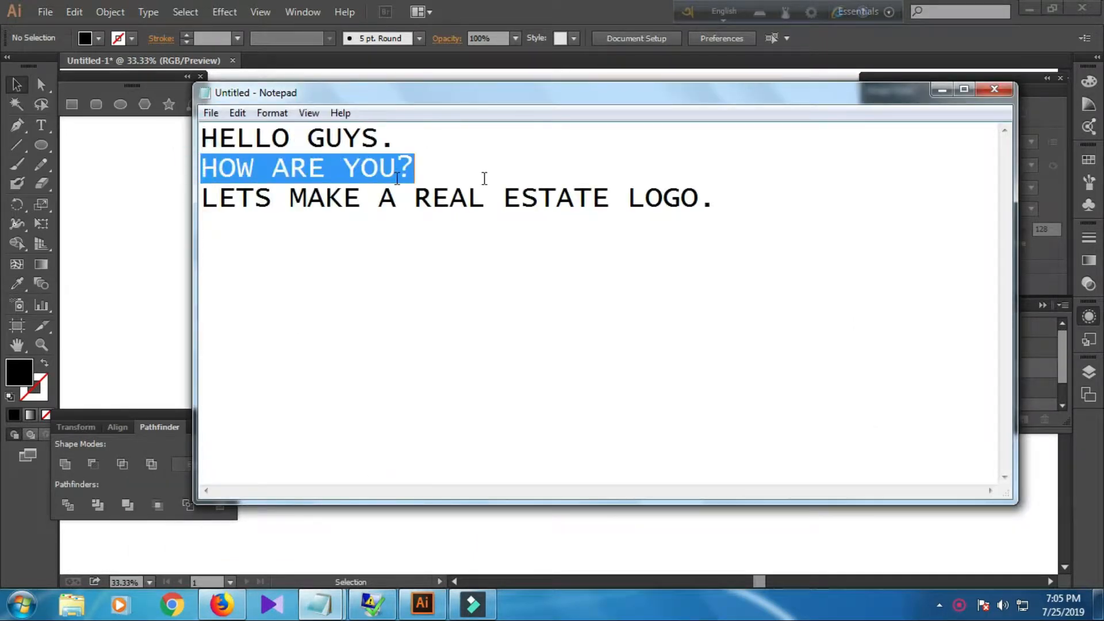
drag(205, 197, 751, 209)
click(127, 270)
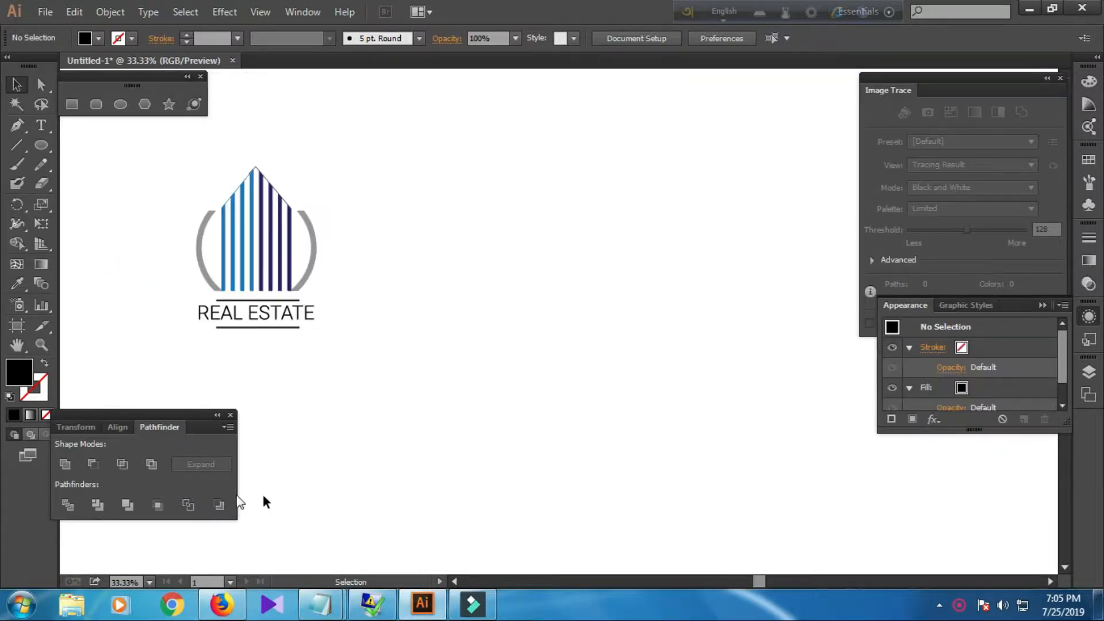
Draw a circle with the Ellipse tool to the right of the reference logo.
click(120, 104)
drag(566, 259, 642, 322)
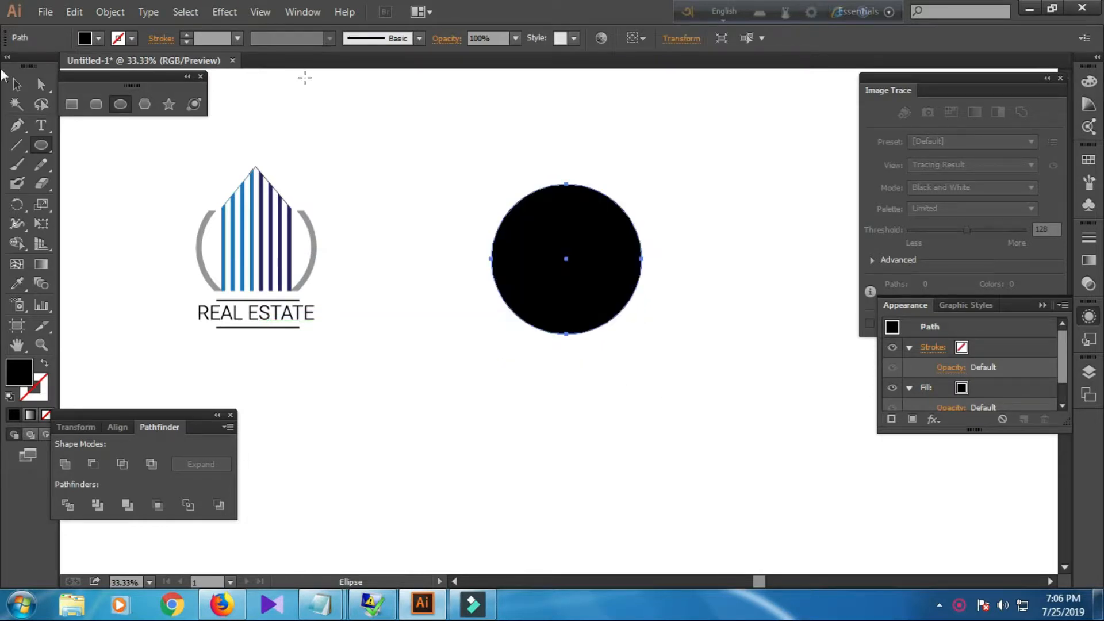
Set the circle's fill to none and give it a black stroke.
click(102, 37)
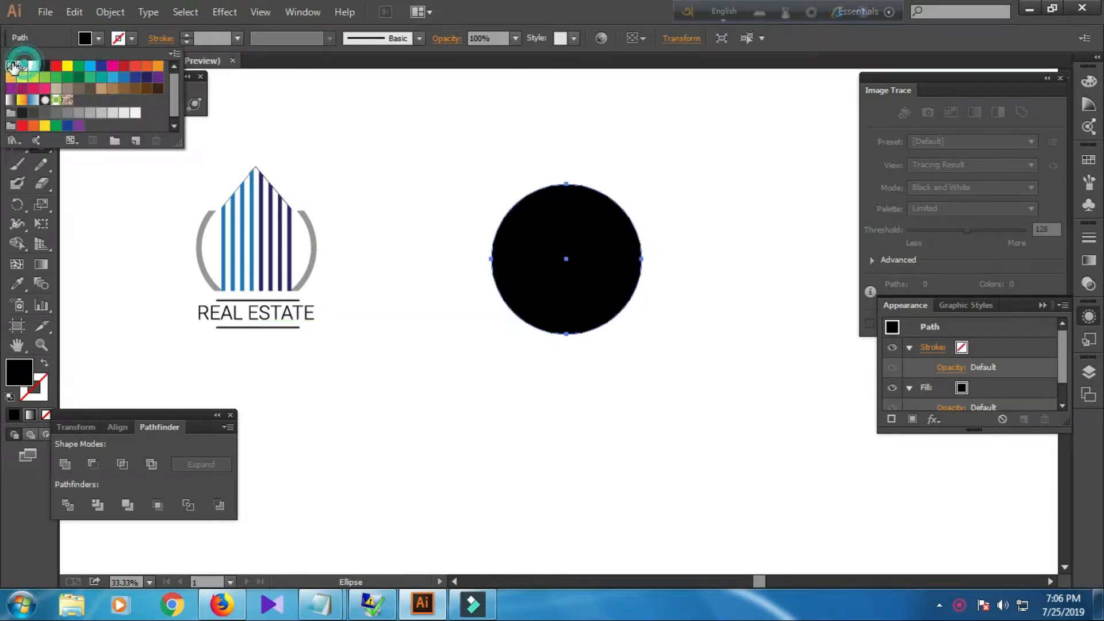
click(11, 66)
click(130, 42)
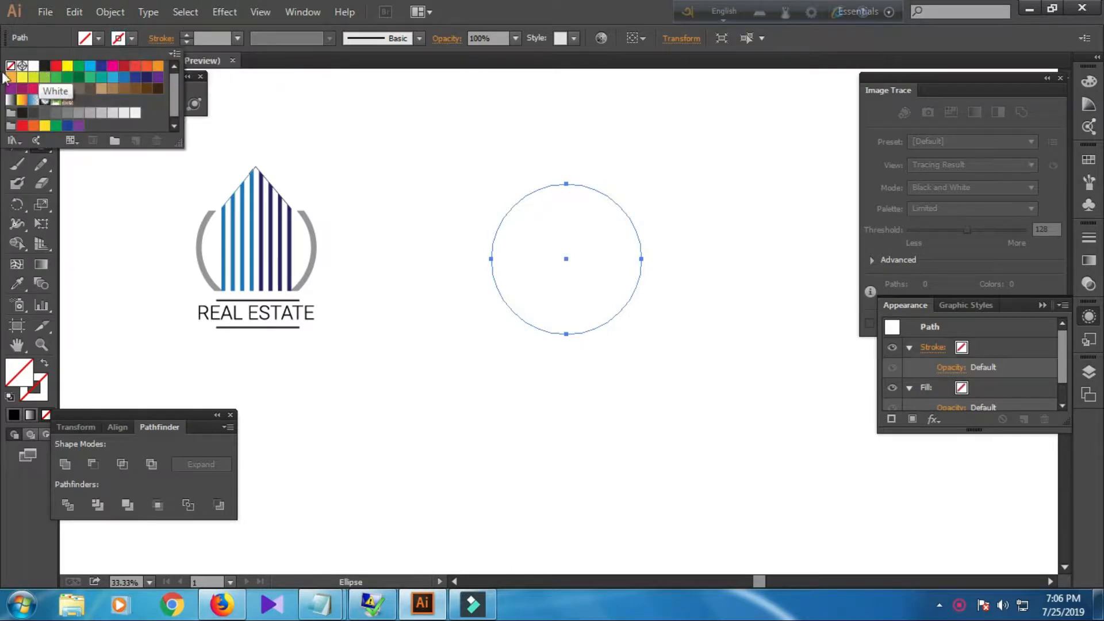
click(44, 67)
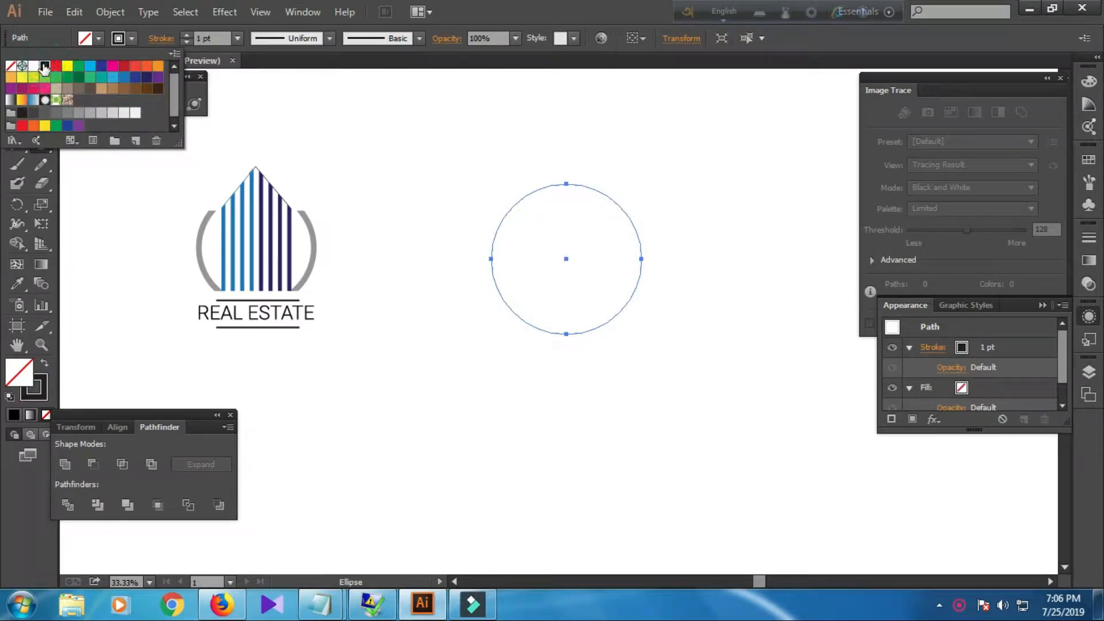
Set the circle's stroke weight to 25 pt.
click(203, 37)
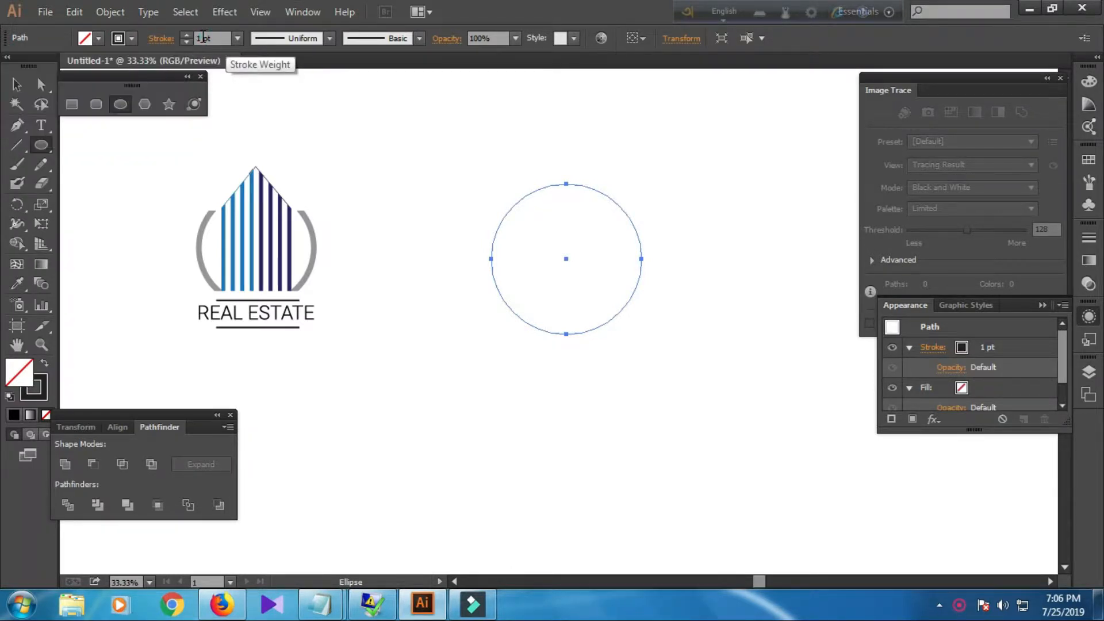
text(9)
key(Return)
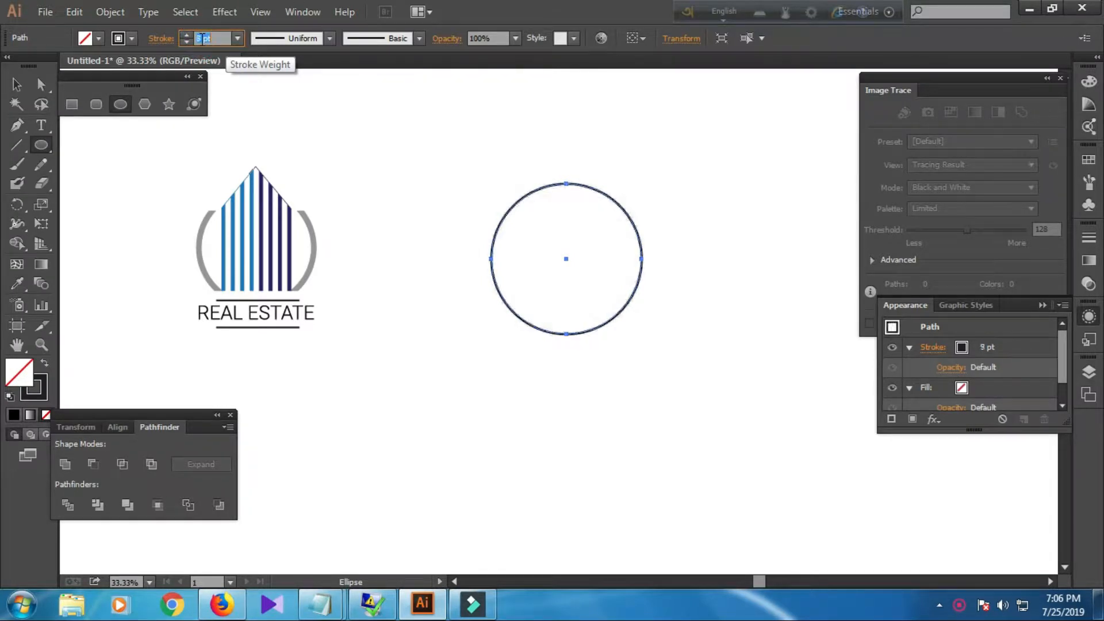
key(Up)
key(Up)
key(Up)
key(Up)
key(Up)
key(Up)
key(Up)
key(Up)
key(Up)
key(Up)
key(Up)
key(Up)
key(Up)
key(Up)
key(Up)
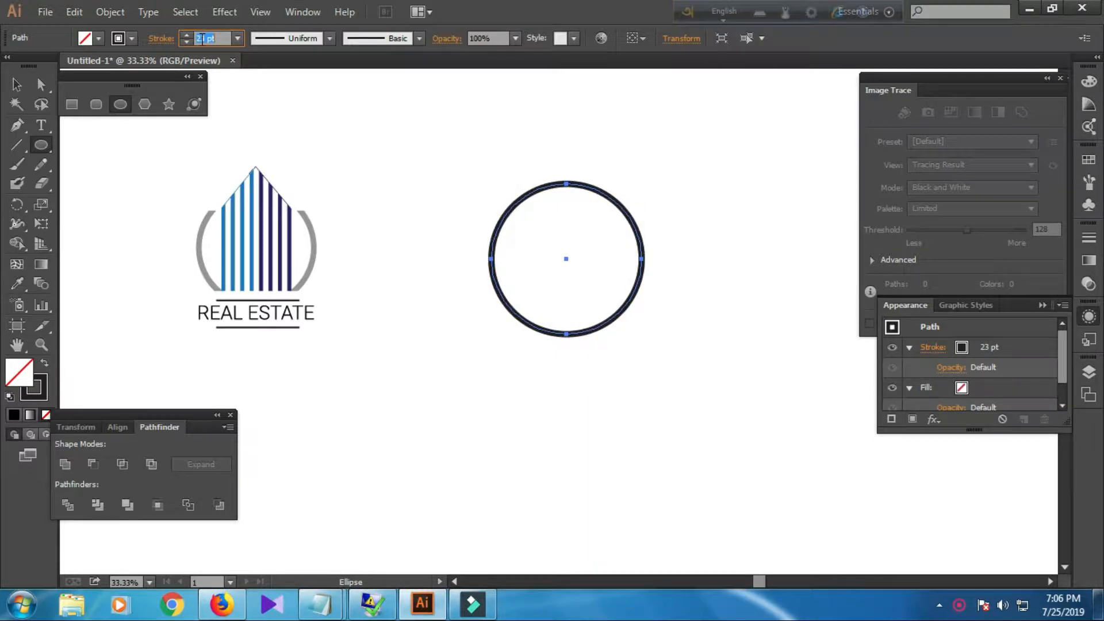
key(Up)
key(Up)
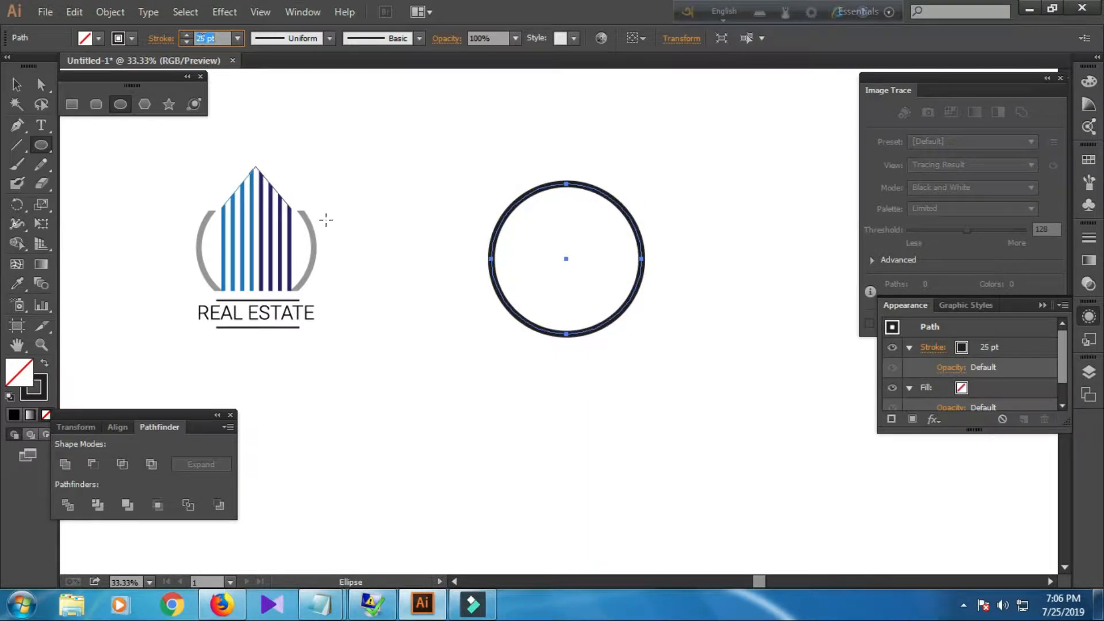
Select the circle and expand its stroke into a filled shape.
click(17, 84)
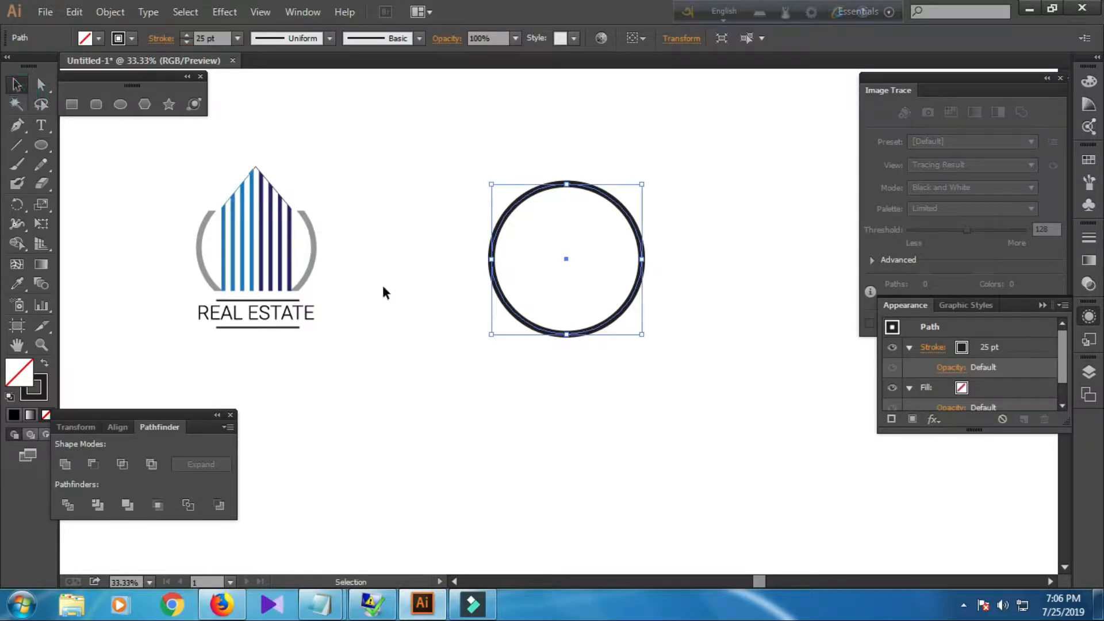
click(394, 288)
drag(432, 189, 629, 287)
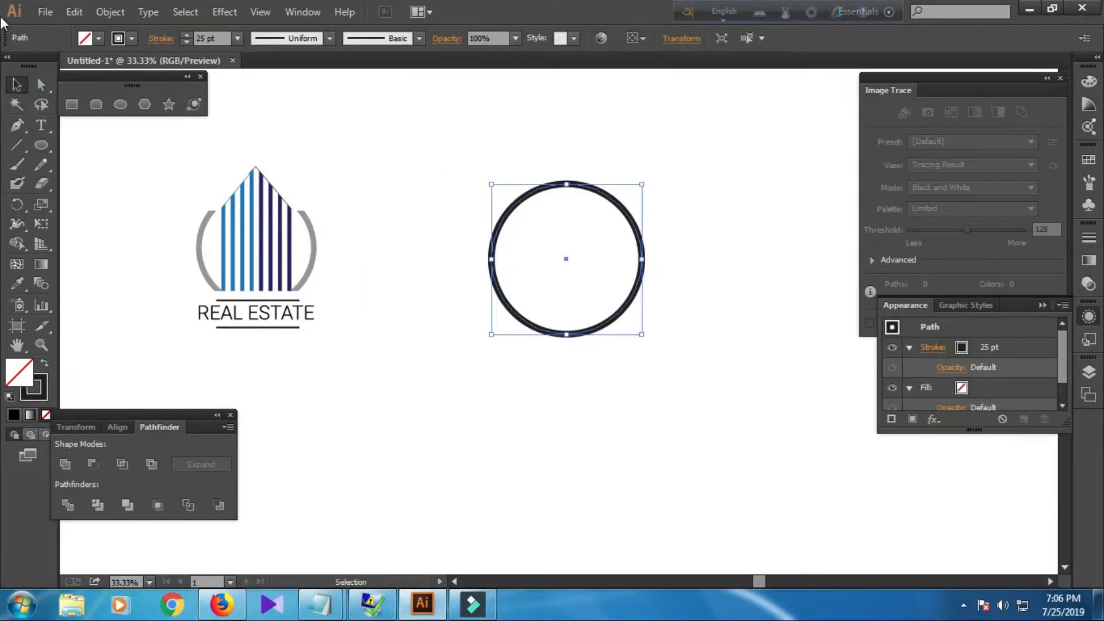
click(110, 12)
click(127, 180)
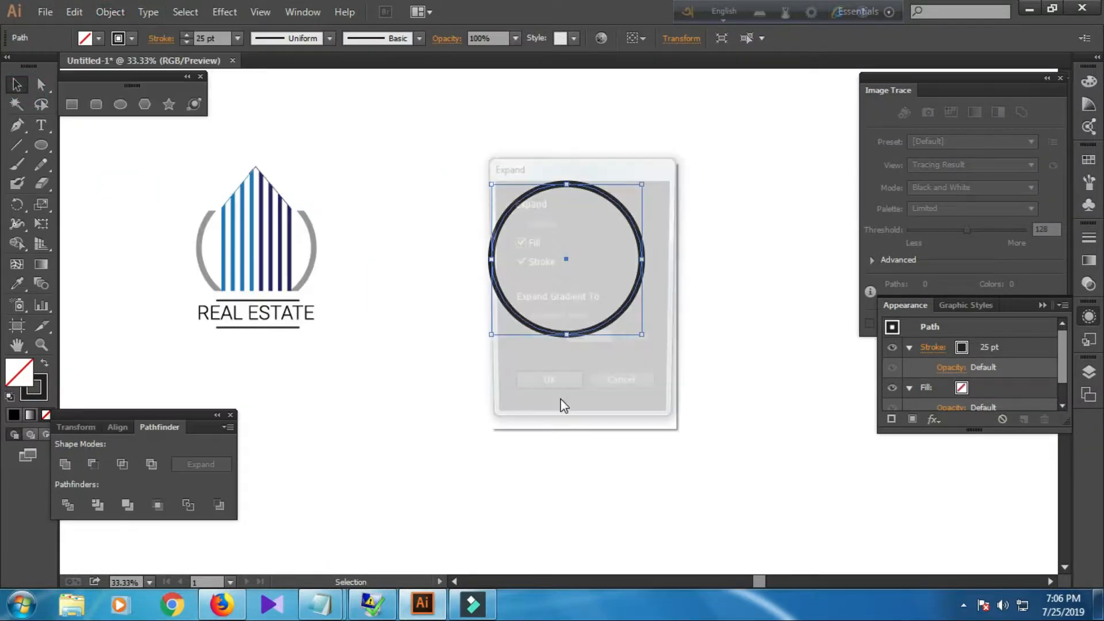
click(556, 397)
click(503, 410)
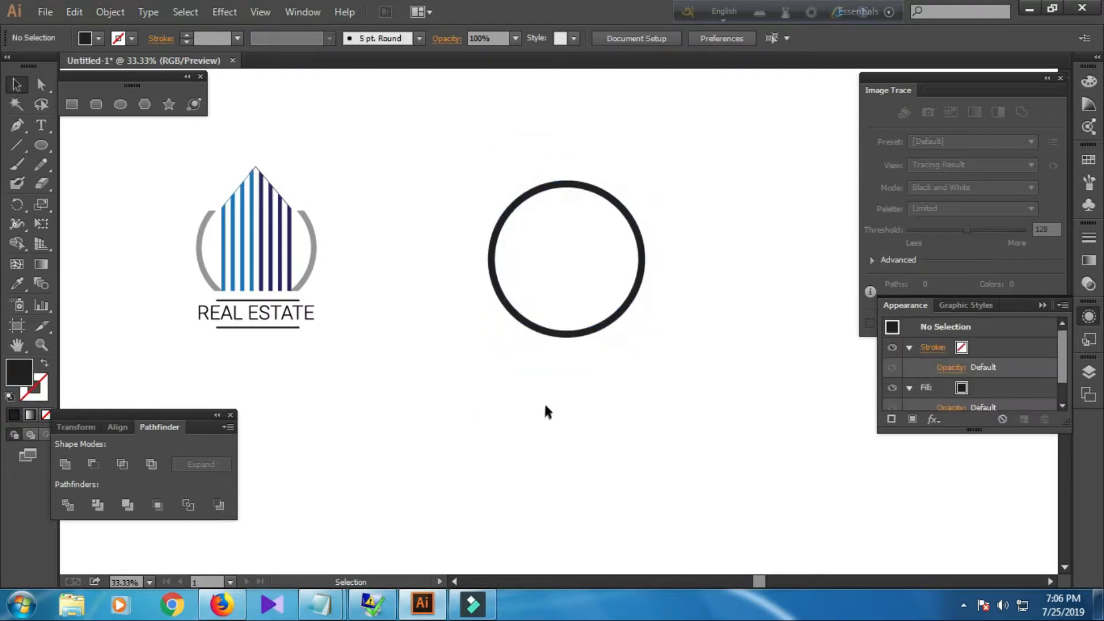
Draw a horizontal line with the Line Segment tool across the circle's upper part.
click(16, 145)
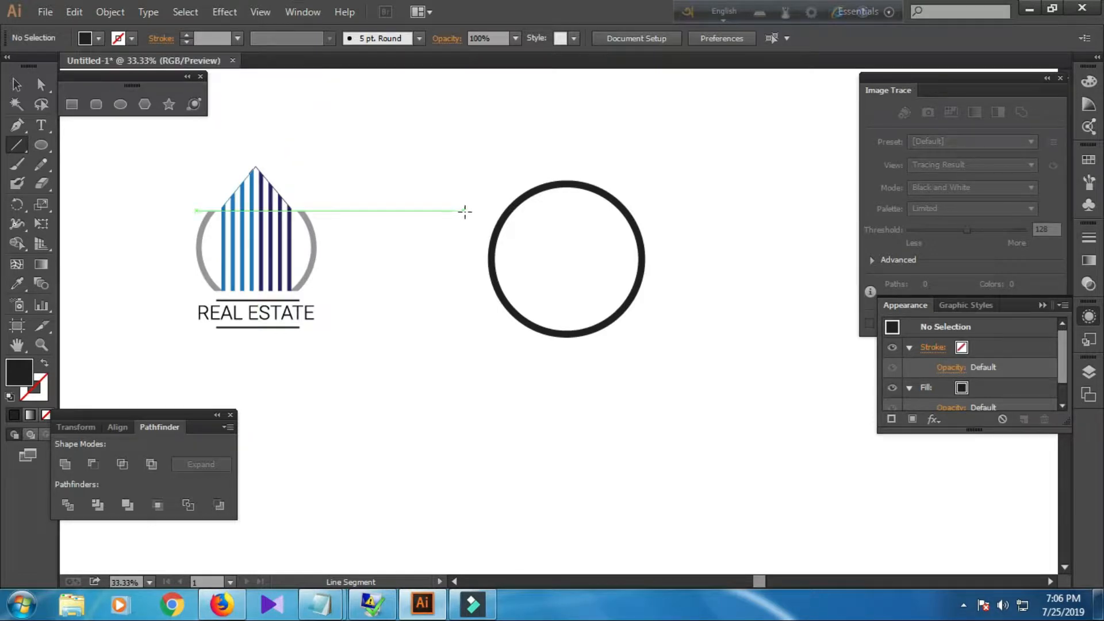
drag(467, 210, 669, 209)
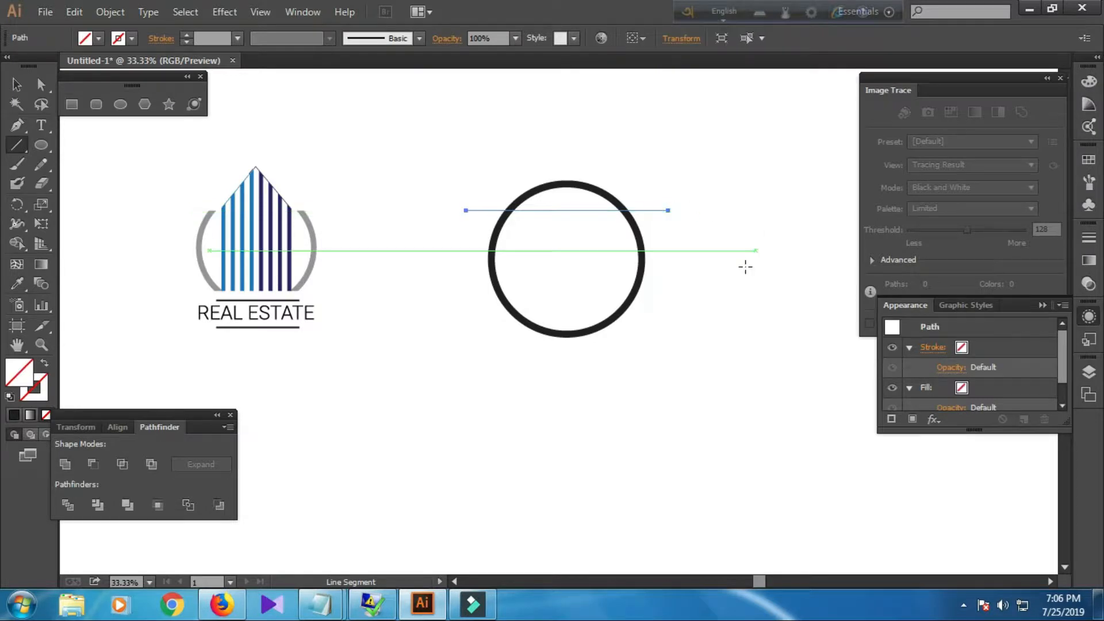
Duplicate the line straight down about 4.89 in so the copy crosses the circle's lower part.
click(16, 85)
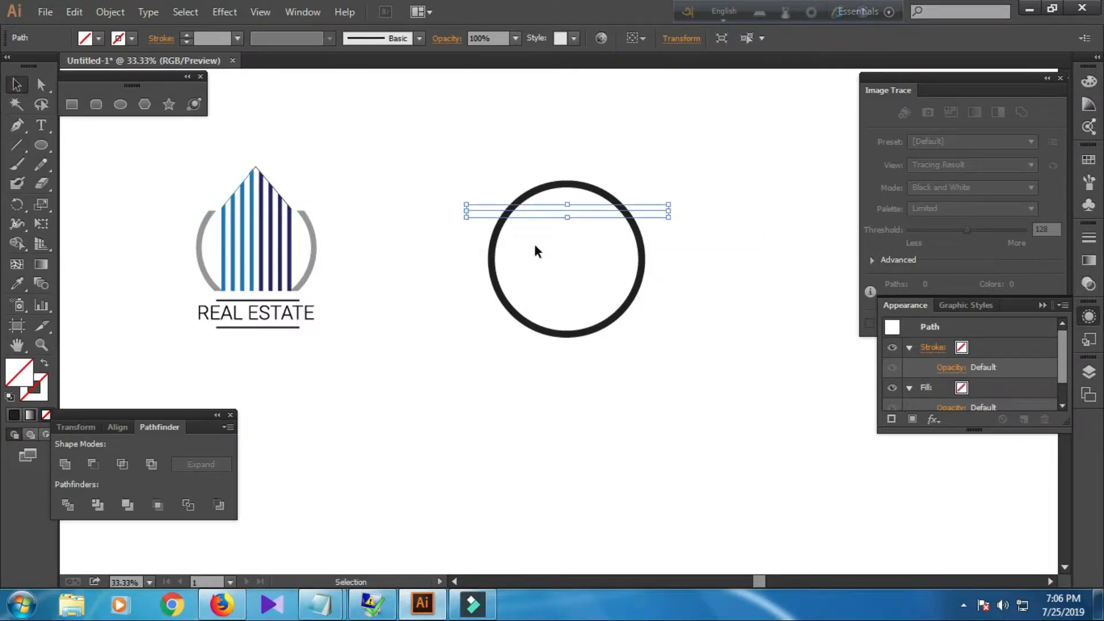
drag(573, 217, 578, 311)
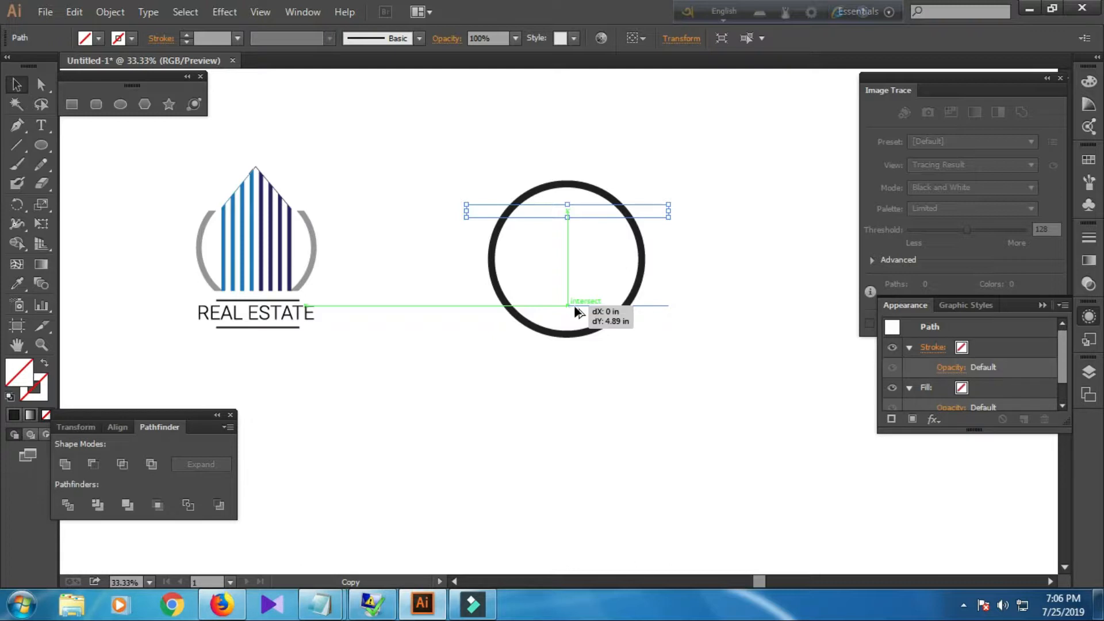
drag(578, 311, 576, 311)
click(573, 368)
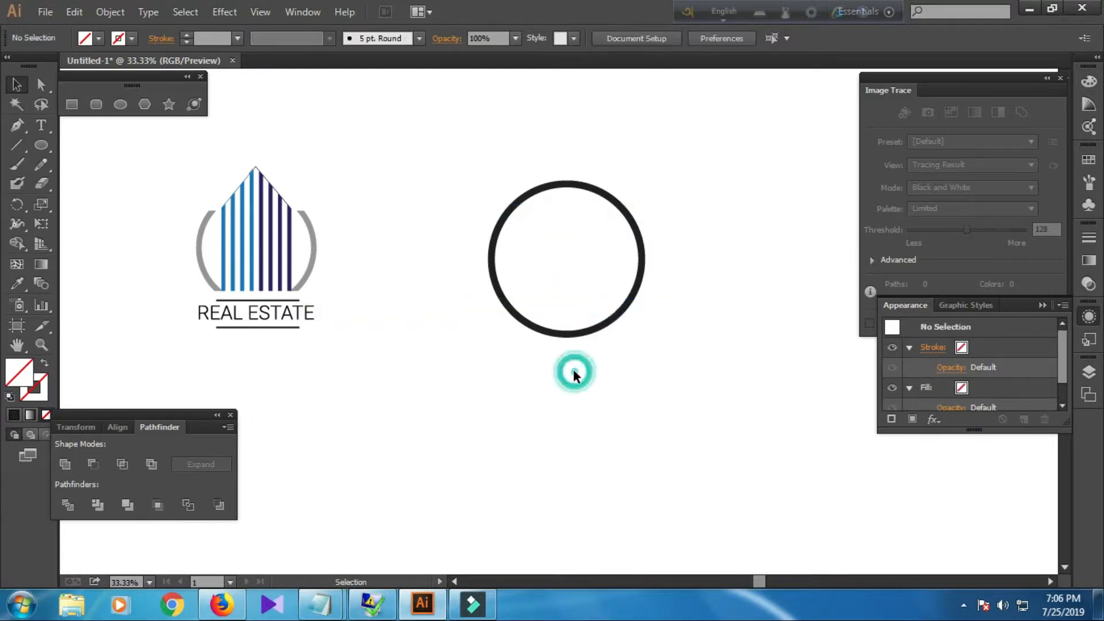
Select the circle and both lines together and apply Pathfinder Divide.
click(551, 208)
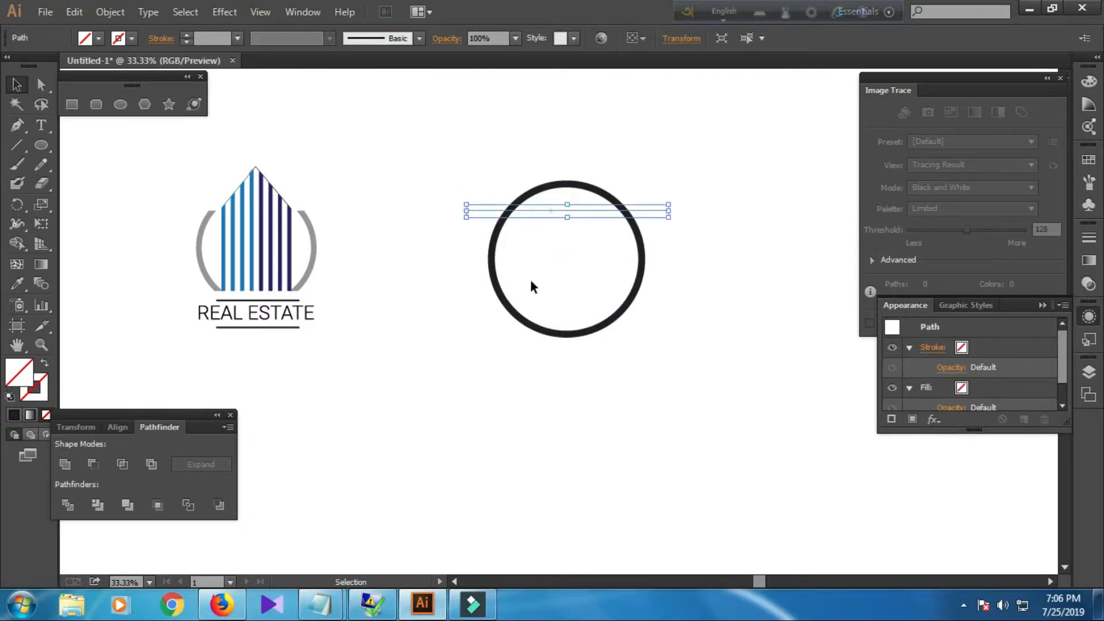
click(560, 302)
click(563, 211)
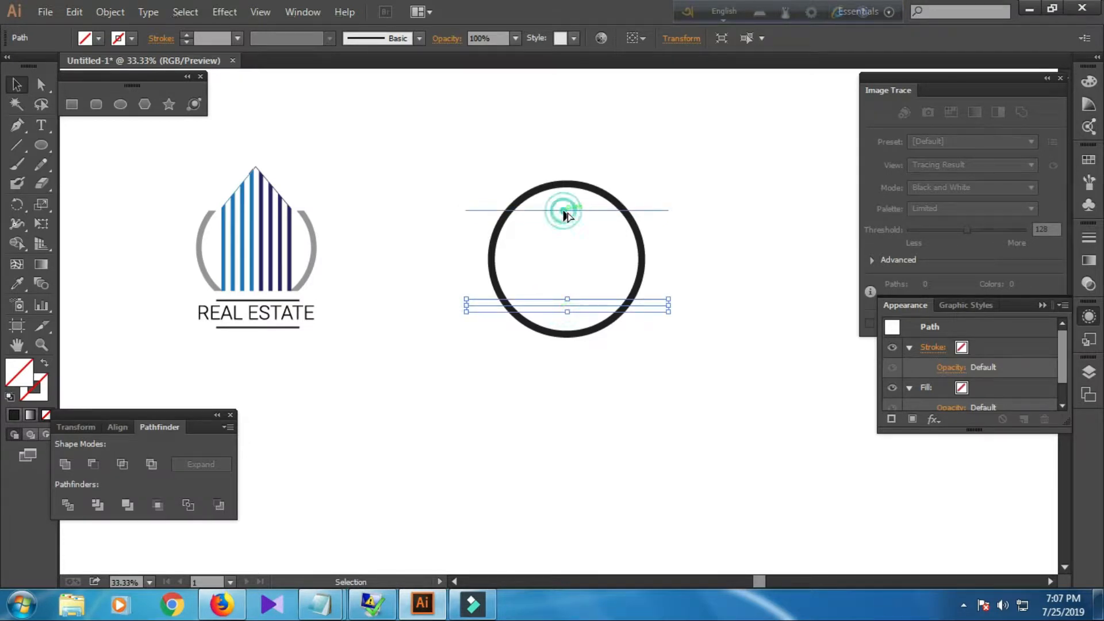
drag(518, 153, 616, 333)
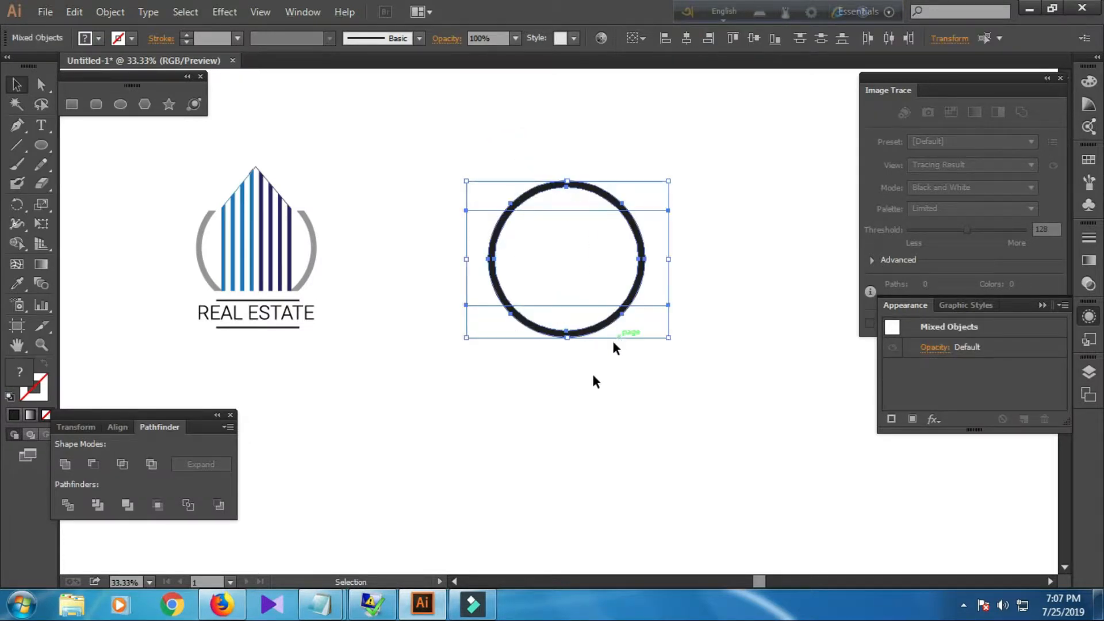
click(70, 507)
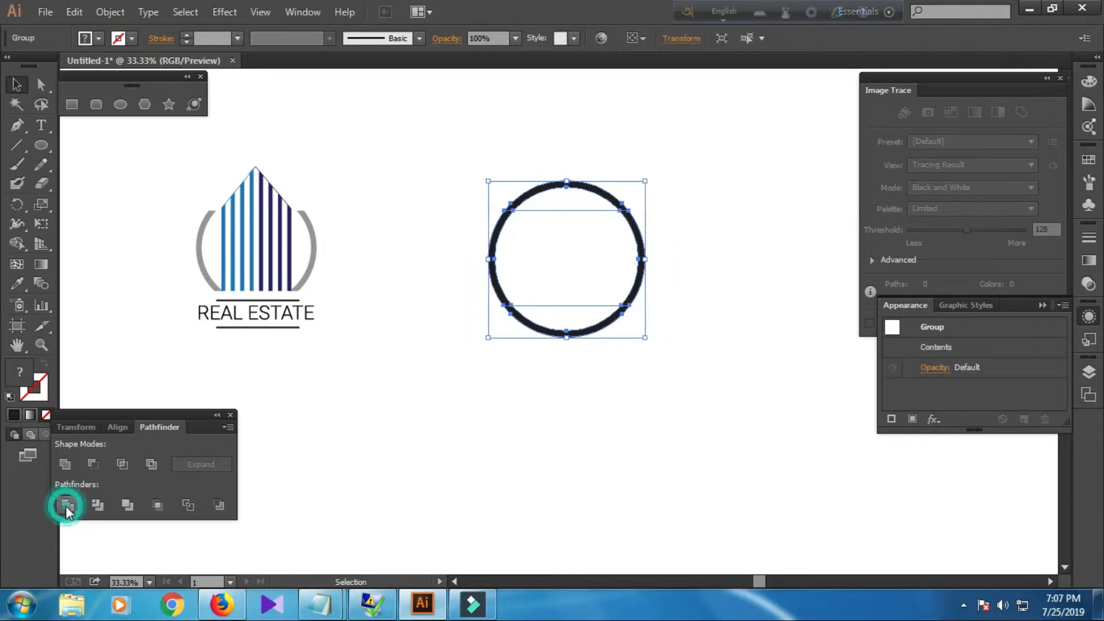
Add the notes 'SELECT ALL OBJECT' and 'PATHFINDER DIVIDE' in Notepad, then return to the artwork.
mouse_move(320, 604)
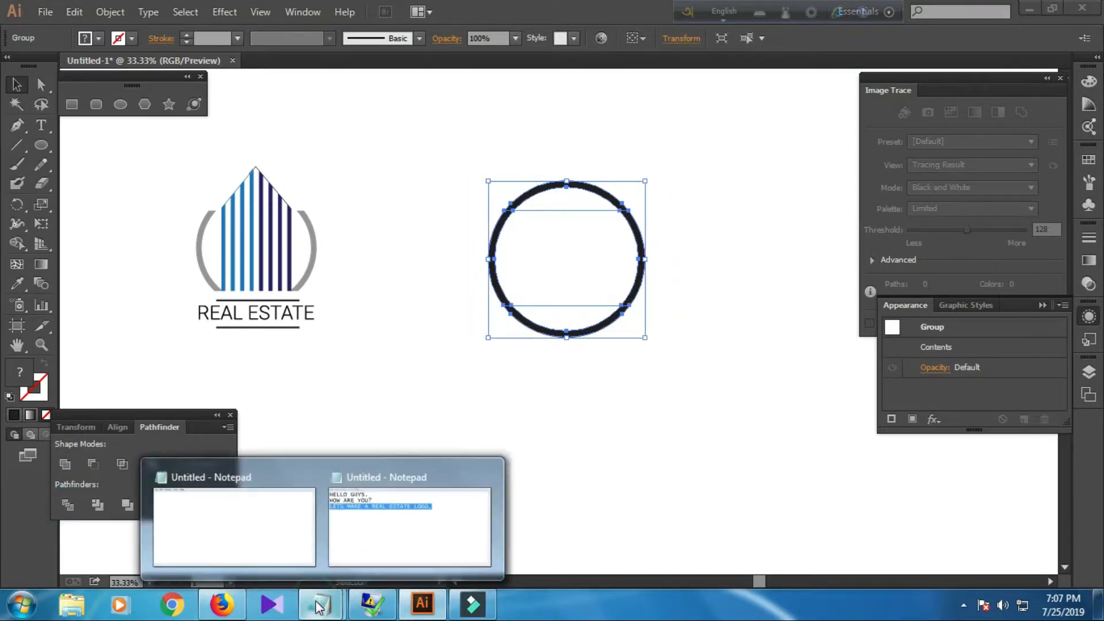
click(382, 549)
click(720, 222)
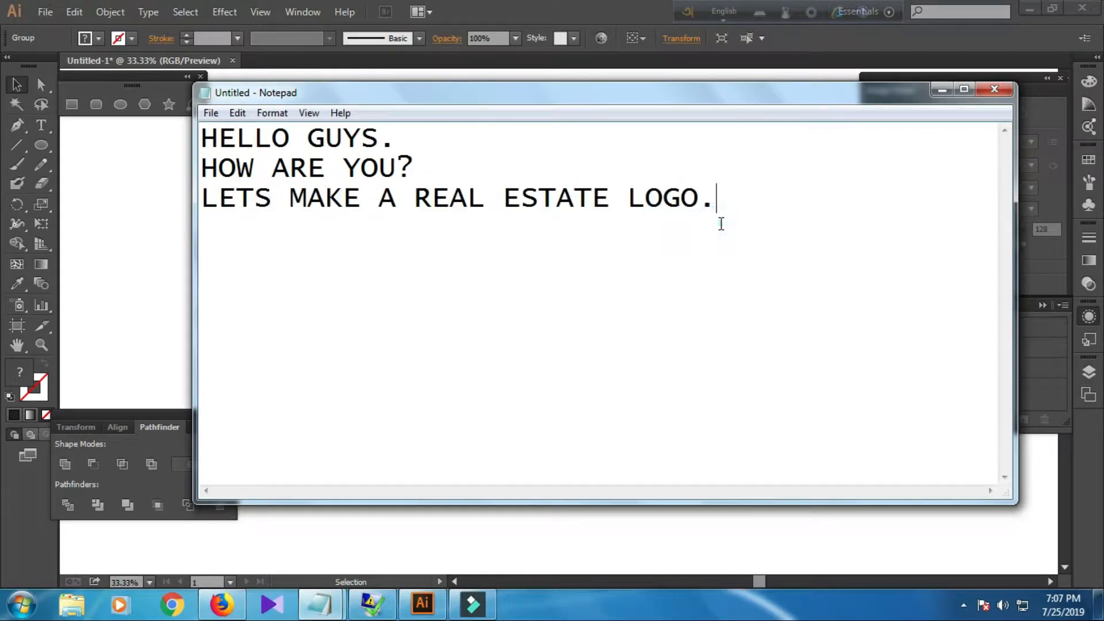
key(Return)
text(SEL)
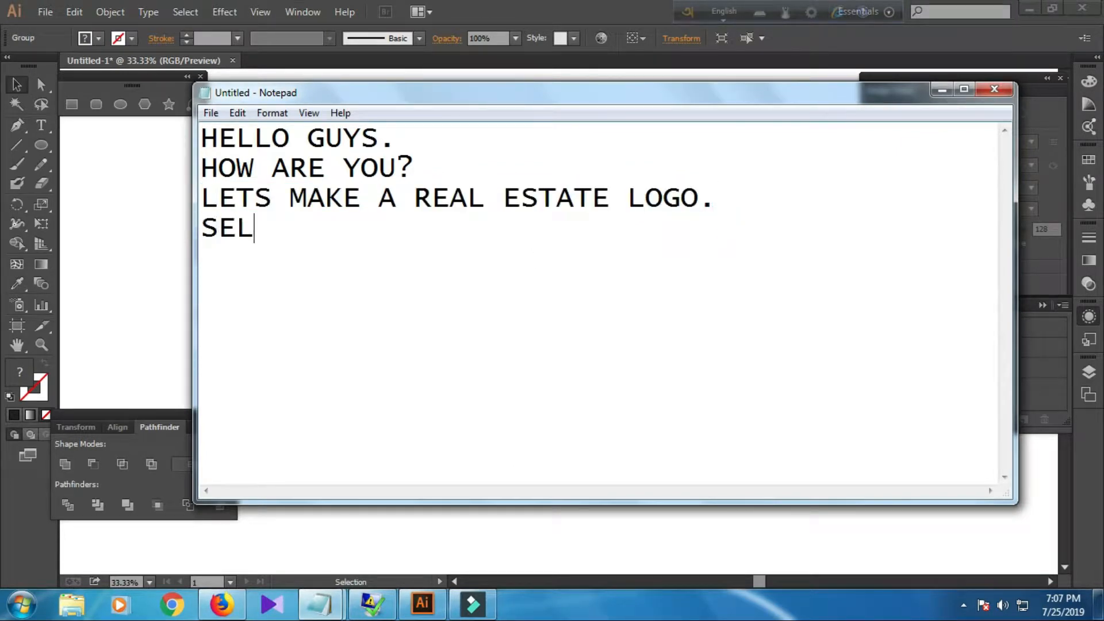
text(ECT ALL B)
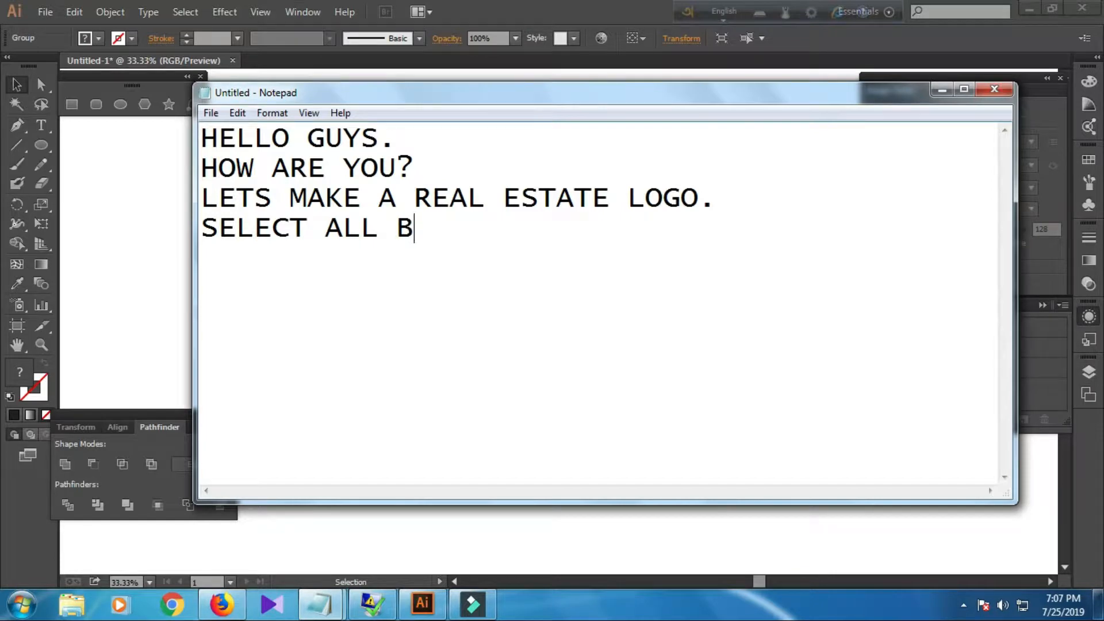
key(BackSpace)
text(OBJECT)
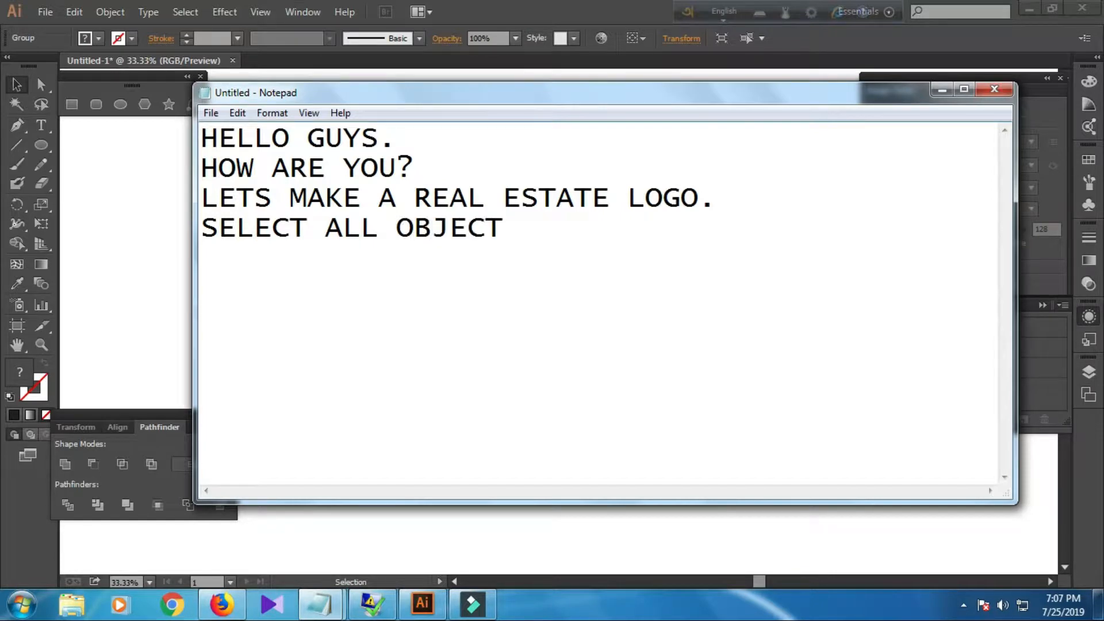
key(Return)
text(PATHFINDER DI)
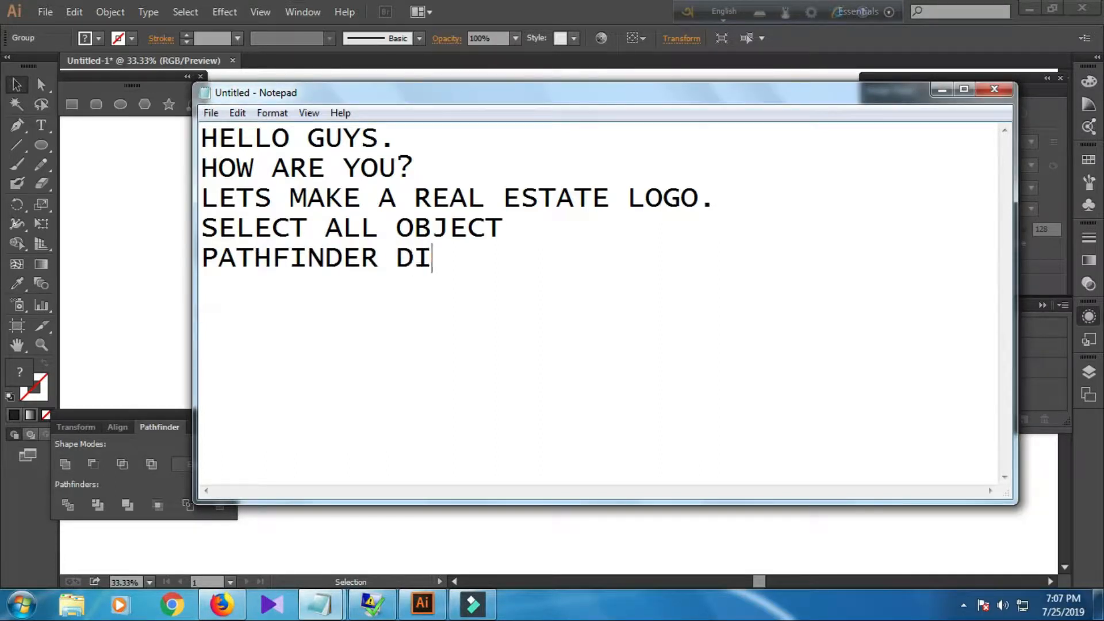
text(VIDE)
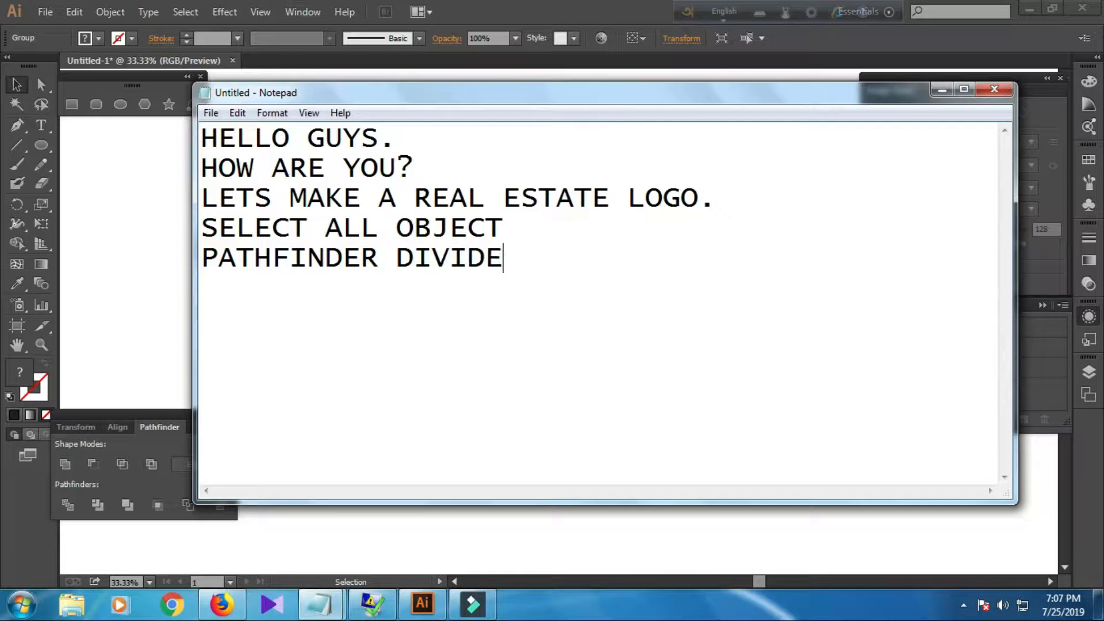
click(103, 247)
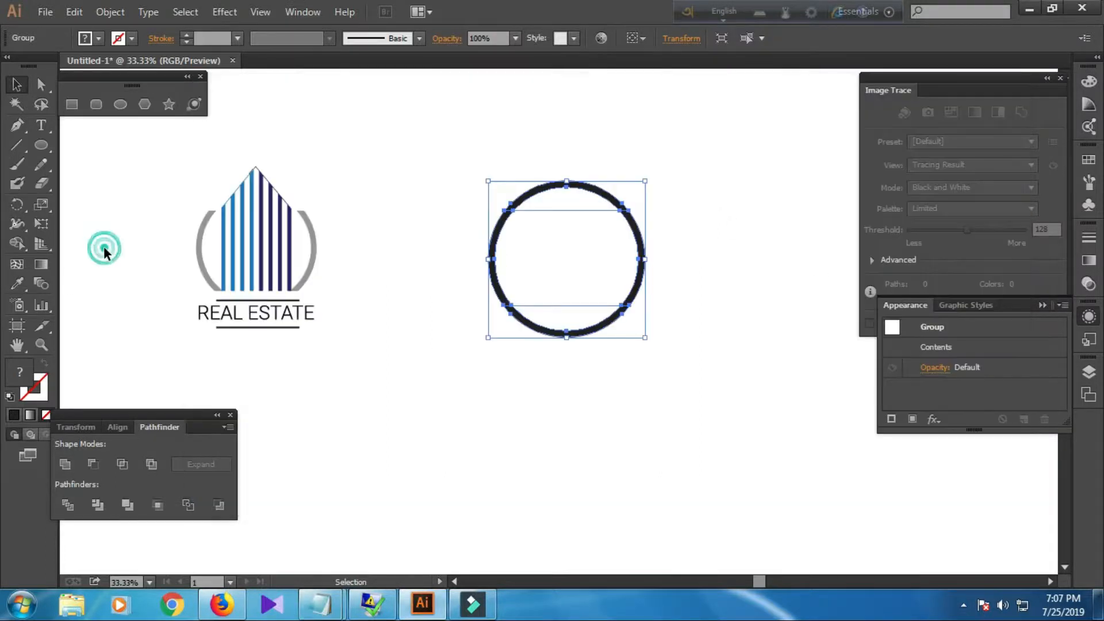
Ungroup the divided circle pieces and deselect them.
right_click(491, 229)
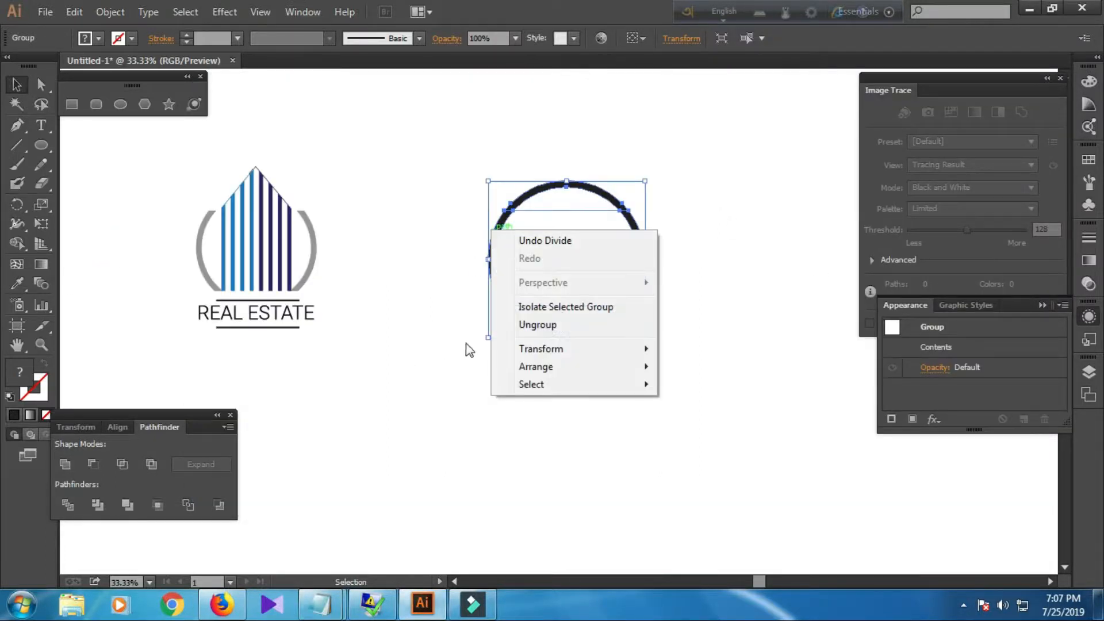
click(555, 325)
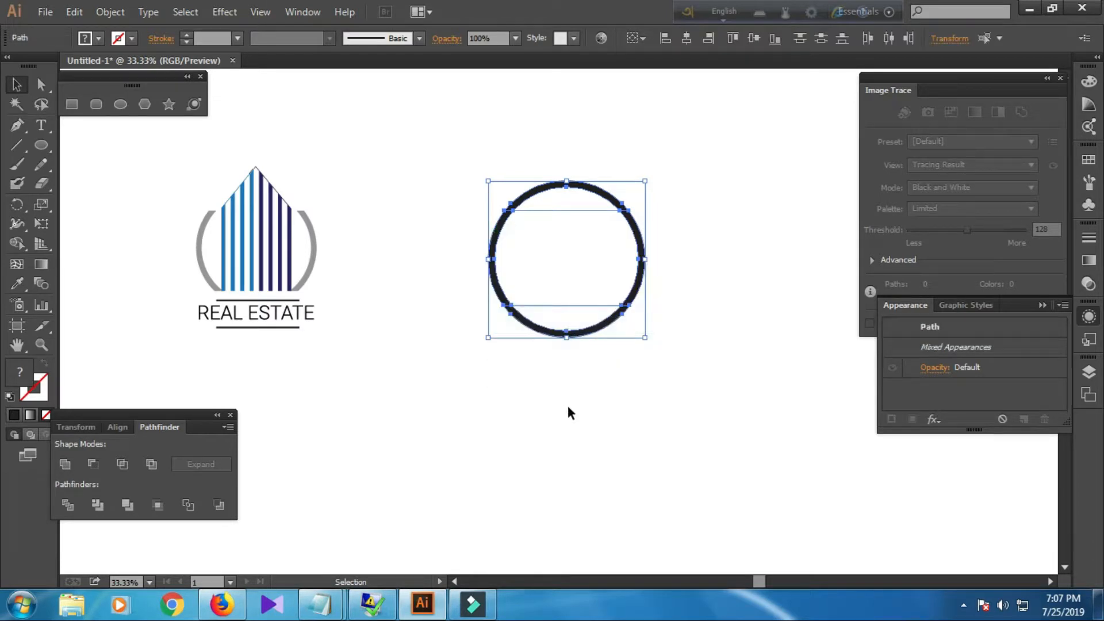
click(568, 407)
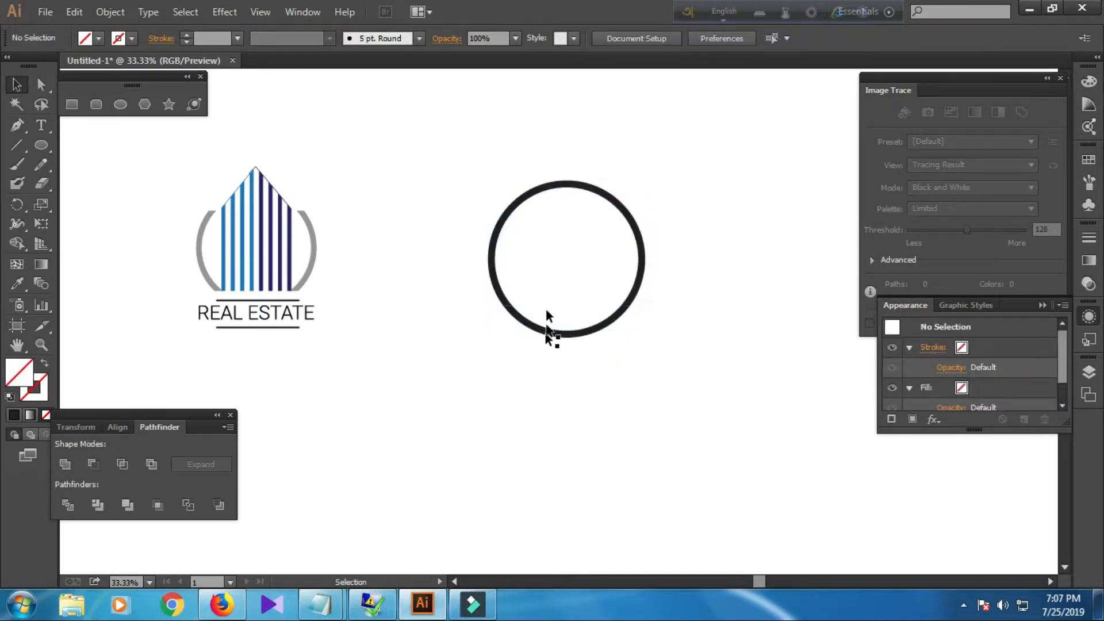
Delete the top and bottom pieces of the divided ring, keeping only the two side arcs.
click(553, 185)
key(Delete)
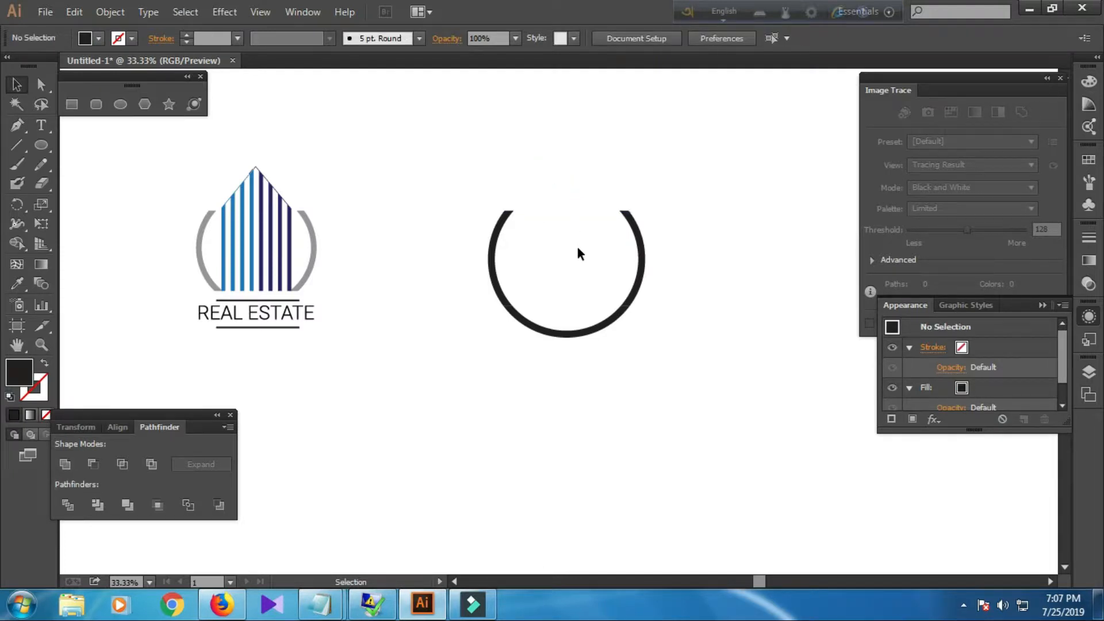
click(575, 186)
key(Delete)
click(574, 212)
key(Delete)
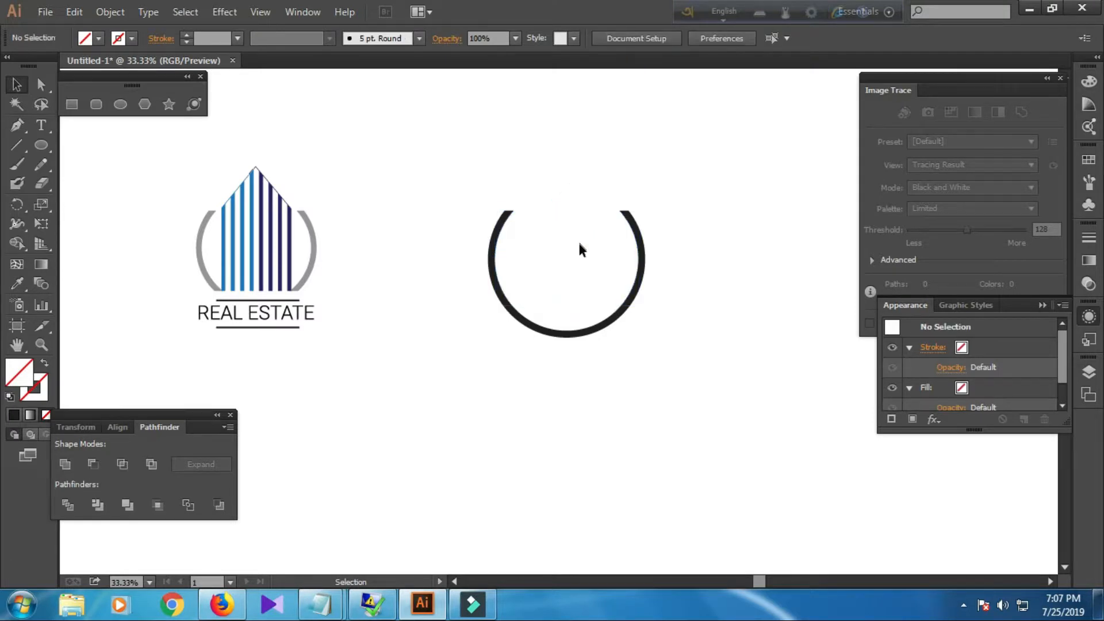
click(556, 332)
key(Delete)
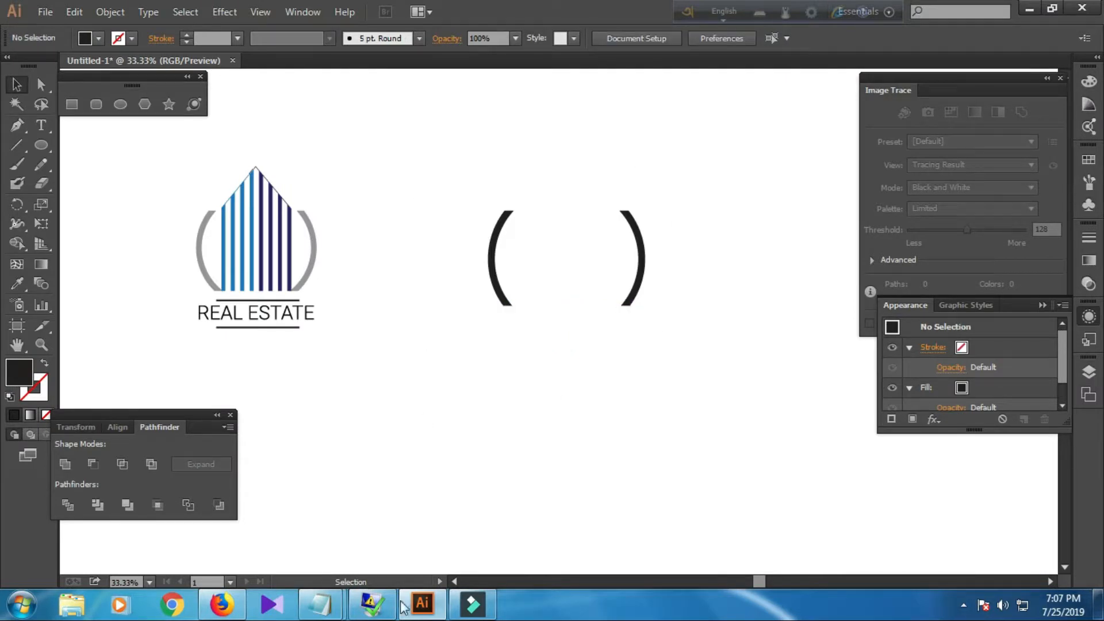
Add the note 'DELETE ALL UNNECESSARY SHAPES' in Notepad, then return to the artwork.
mouse_move(315, 605)
click(382, 519)
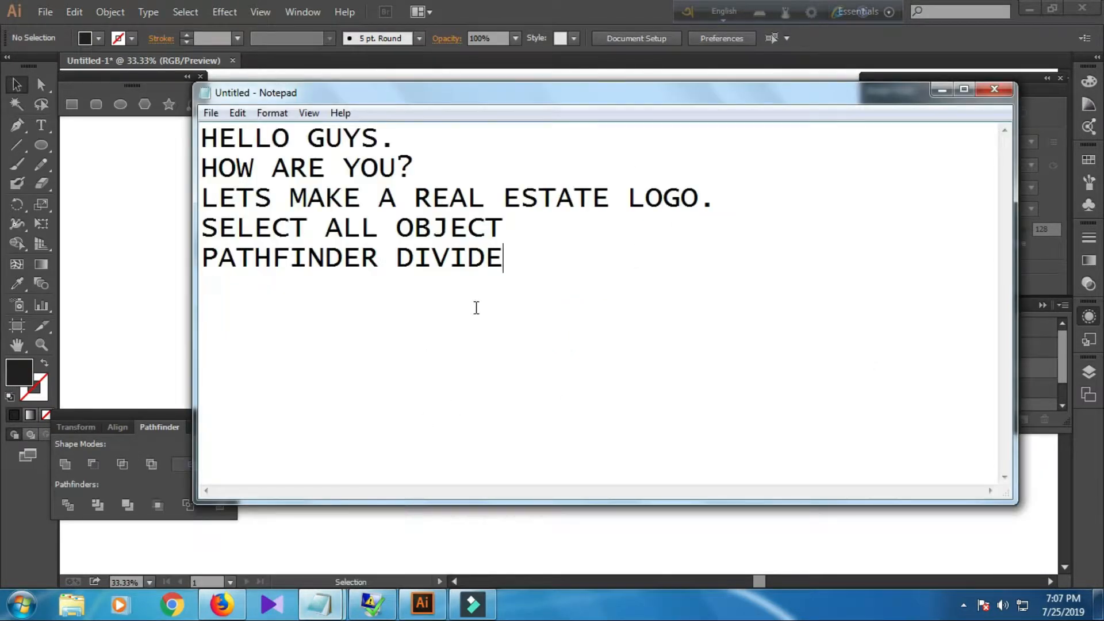
text(DELETE A)
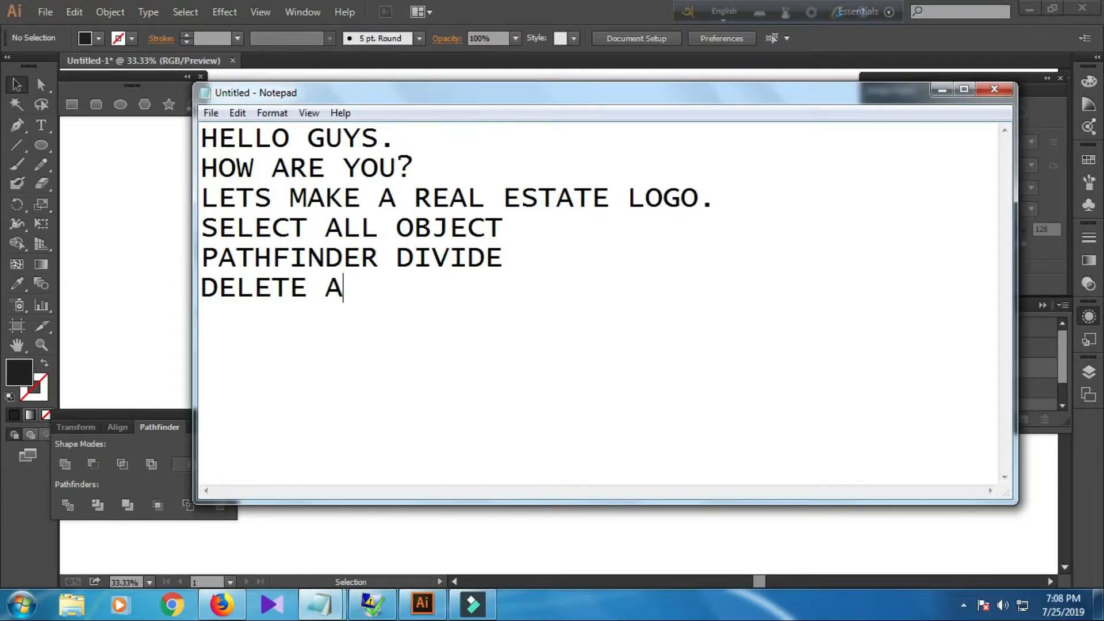
text(LL UNN)
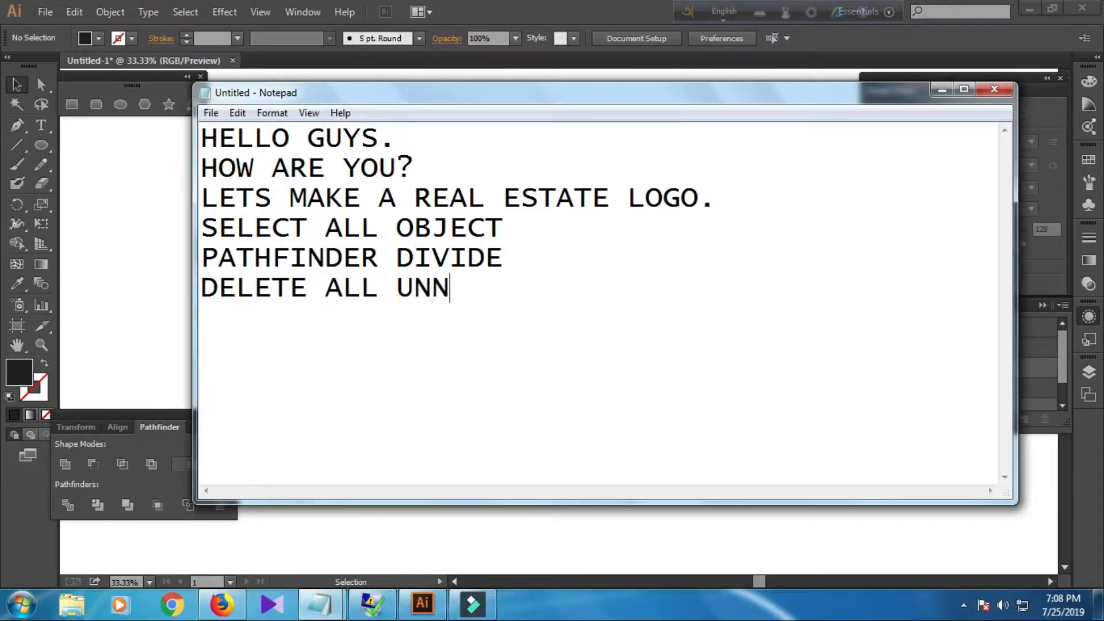
text(ECESSARY )
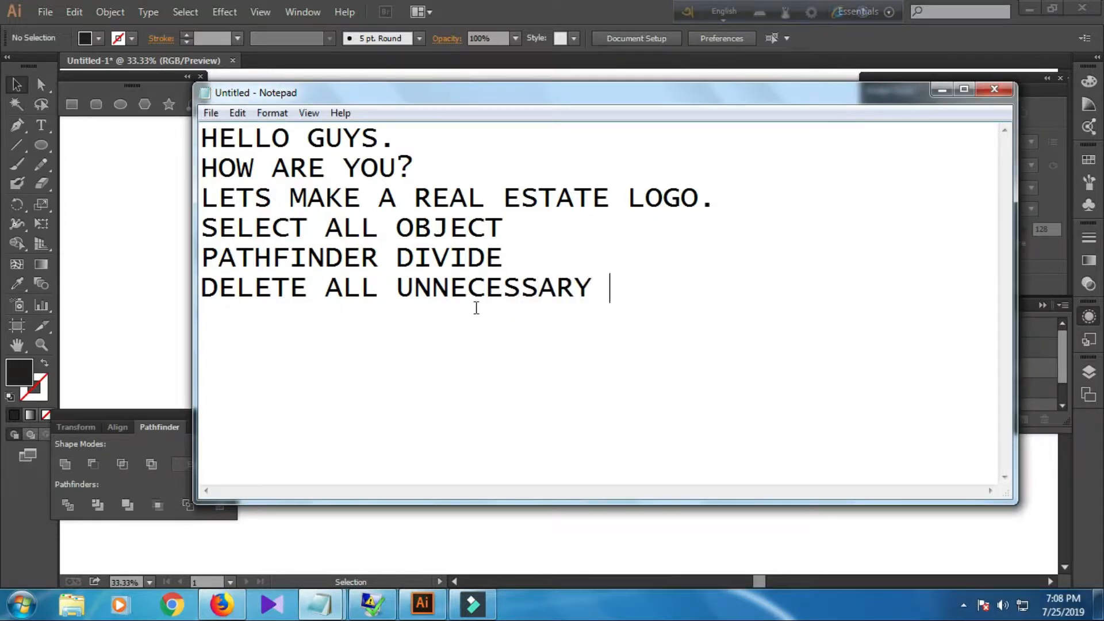
text(SHAPES)
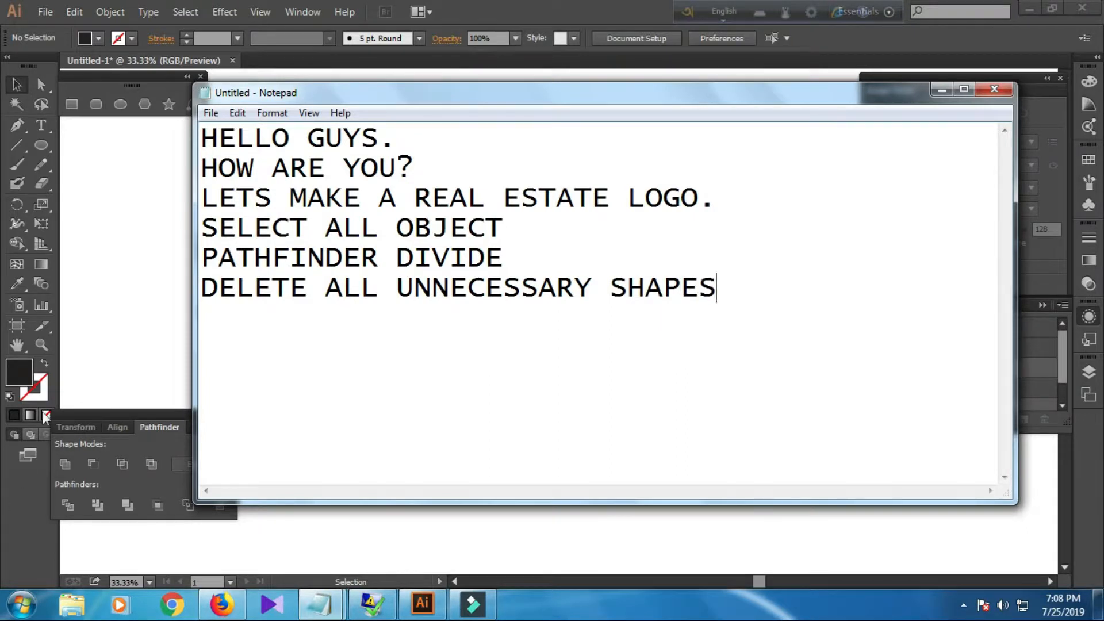
click(135, 254)
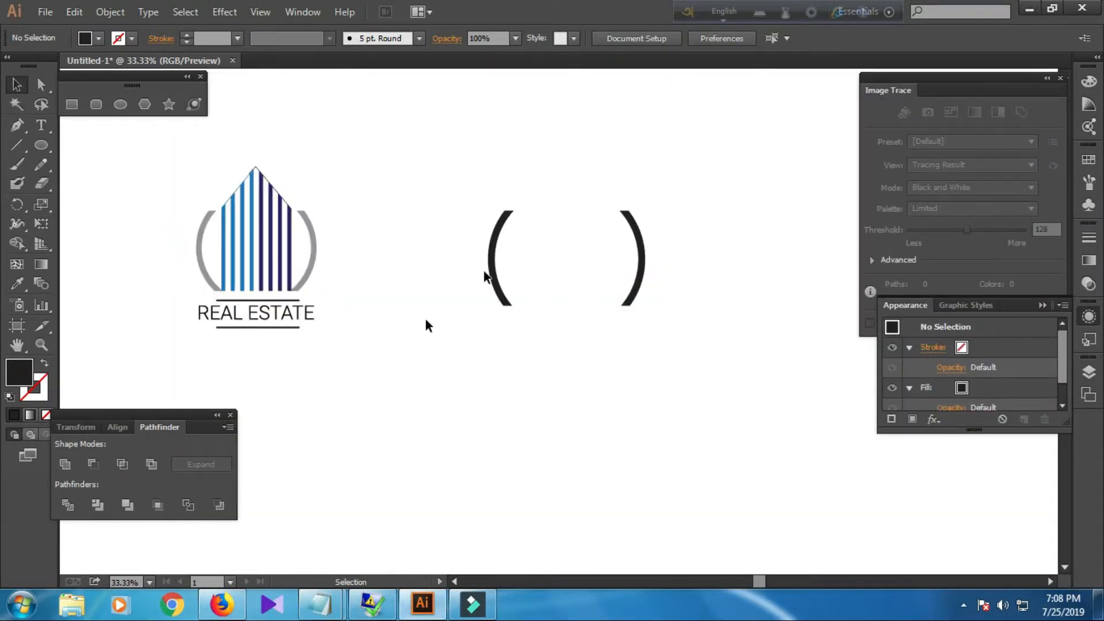
Select both remaining side arcs, group them, and deselect.
click(498, 275)
click(552, 341)
click(640, 263)
drag(451, 224, 654, 296)
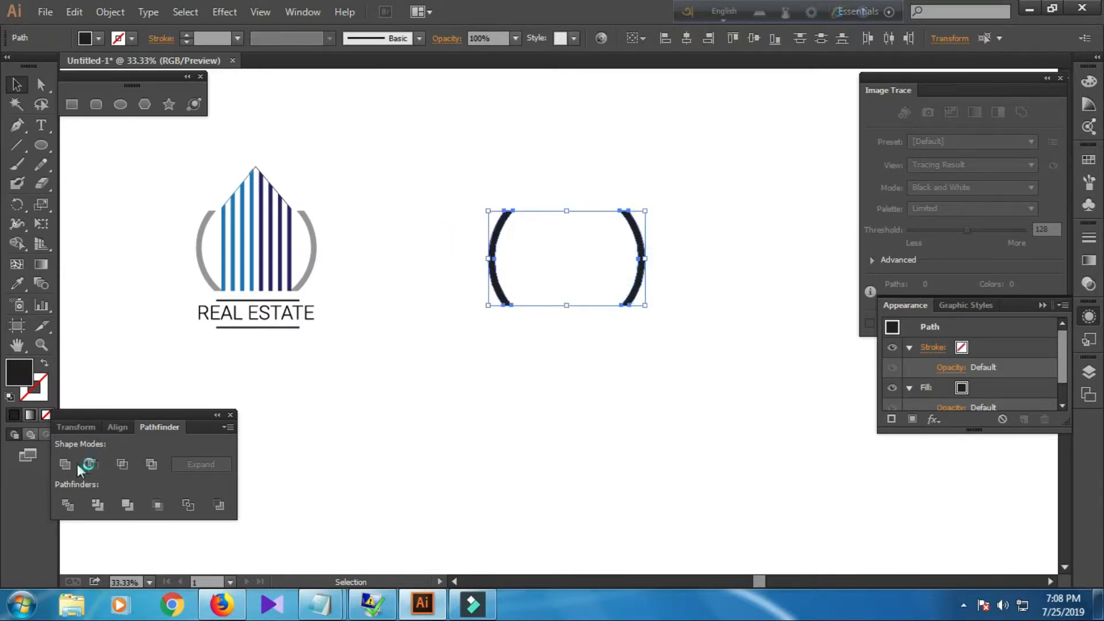
right_click(492, 287)
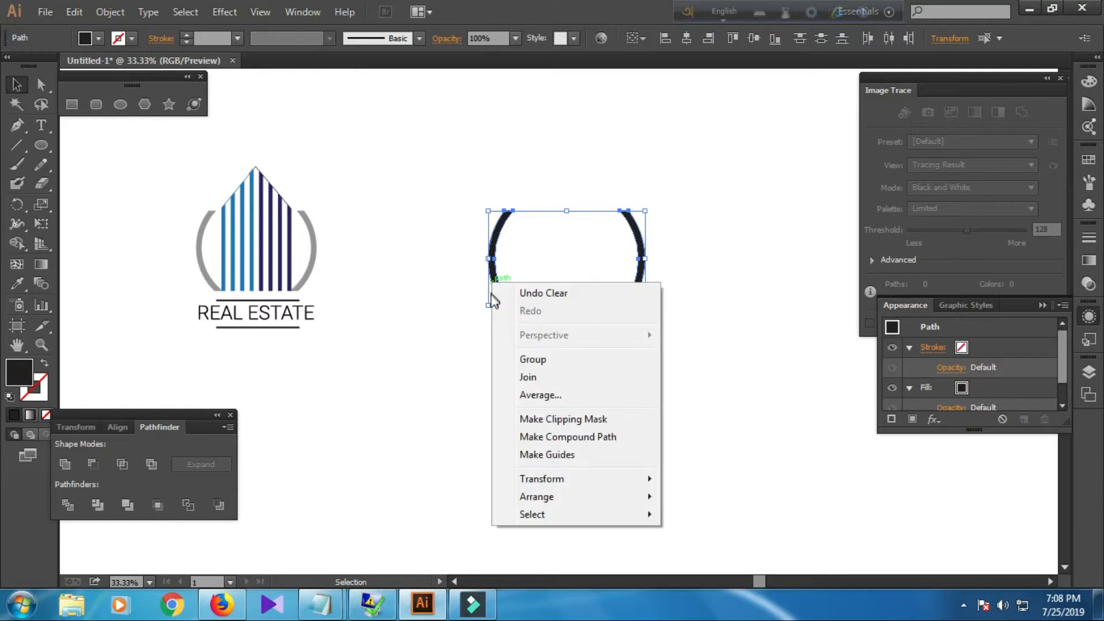
click(543, 359)
click(492, 389)
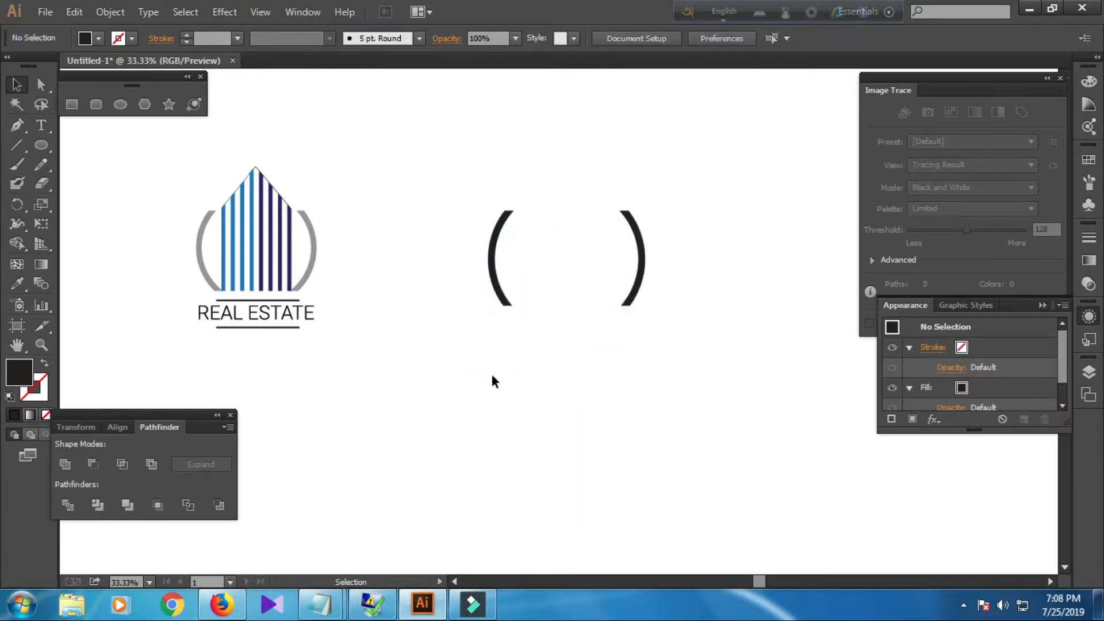
With the Line Segment tool, no fill and a black stroke, draw a vertical line inside the left arc spanning its height.
click(17, 145)
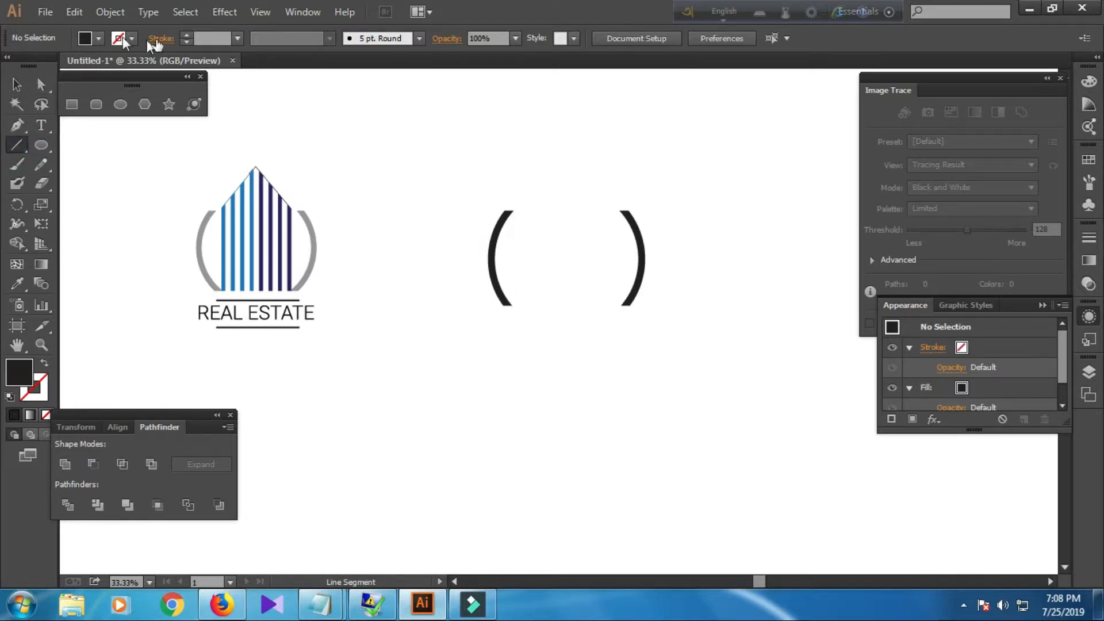
click(93, 40)
click(10, 68)
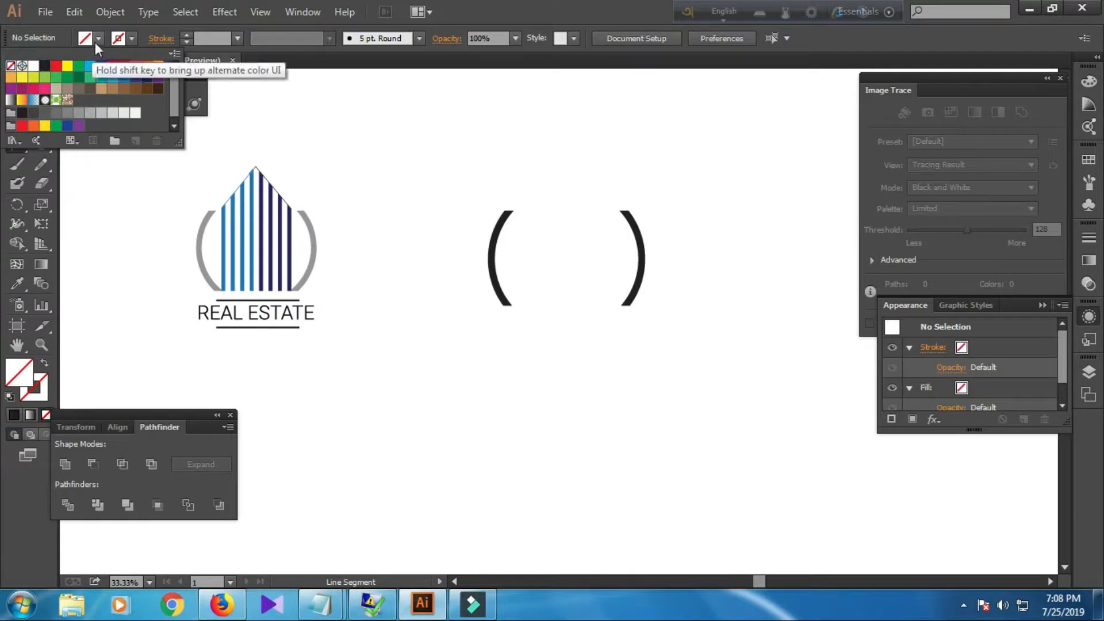
click(129, 38)
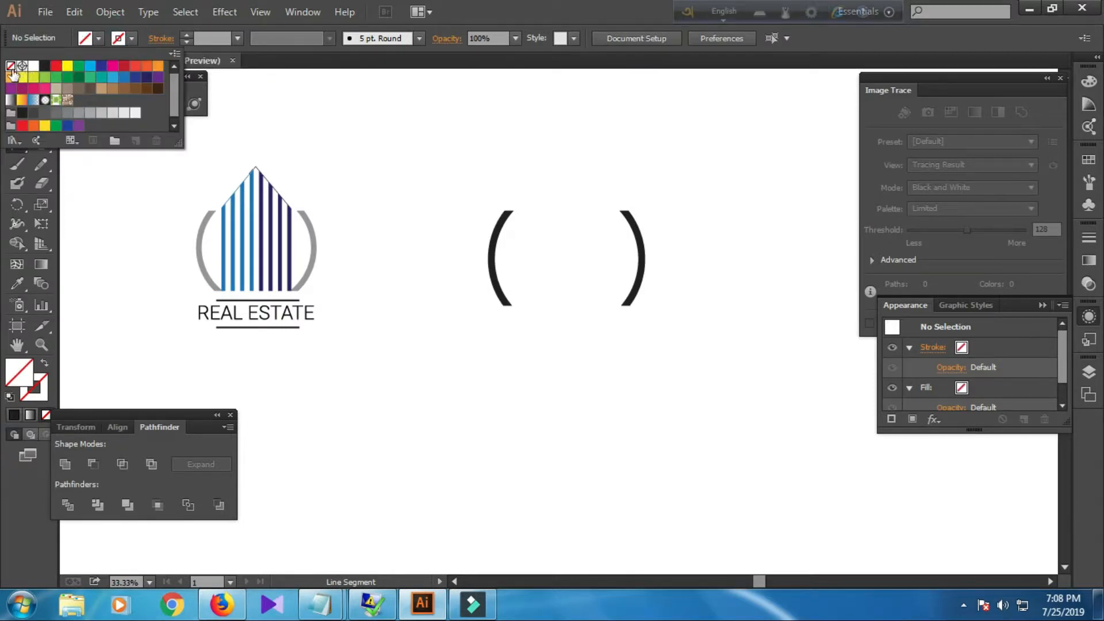
click(45, 65)
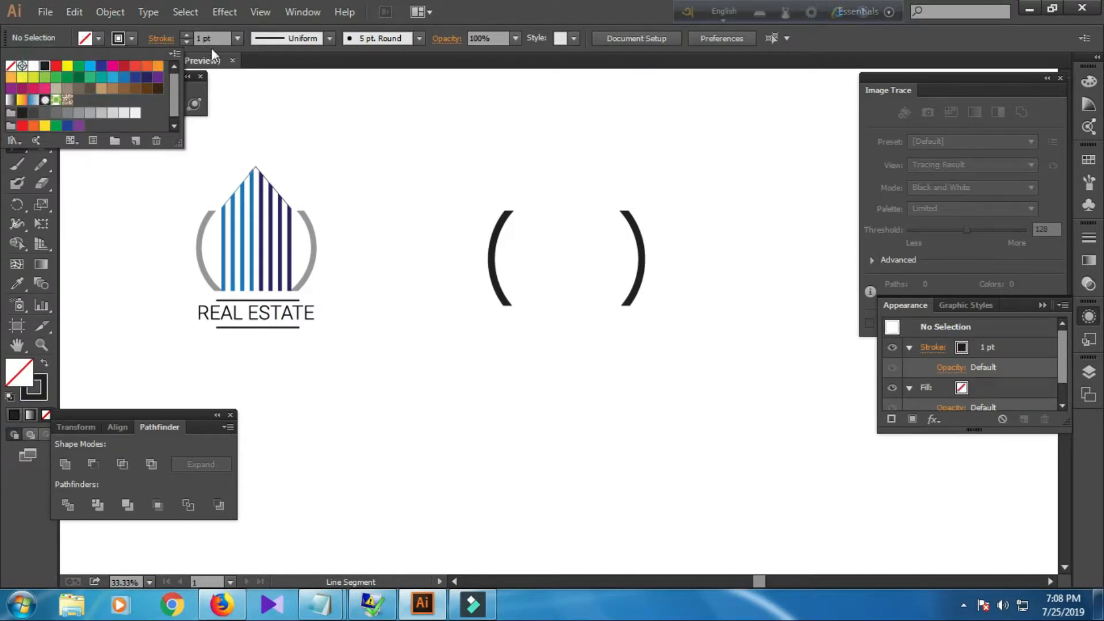
click(520, 305)
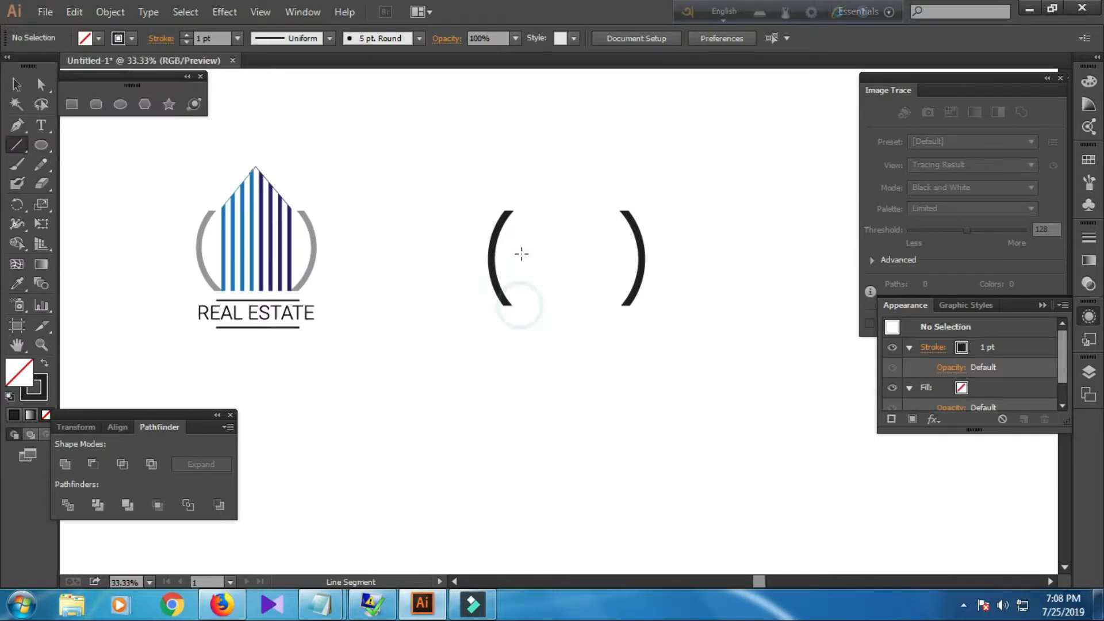
drag(522, 305, 523, 165)
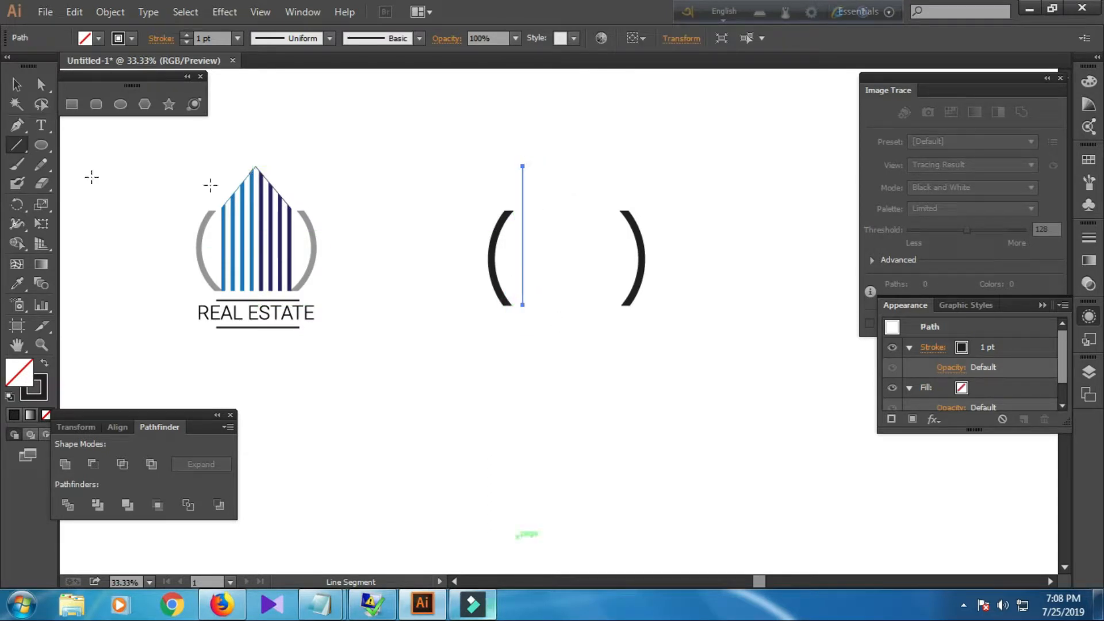
Increase the vertical line's stroke weight to 19 pt.
click(208, 39)
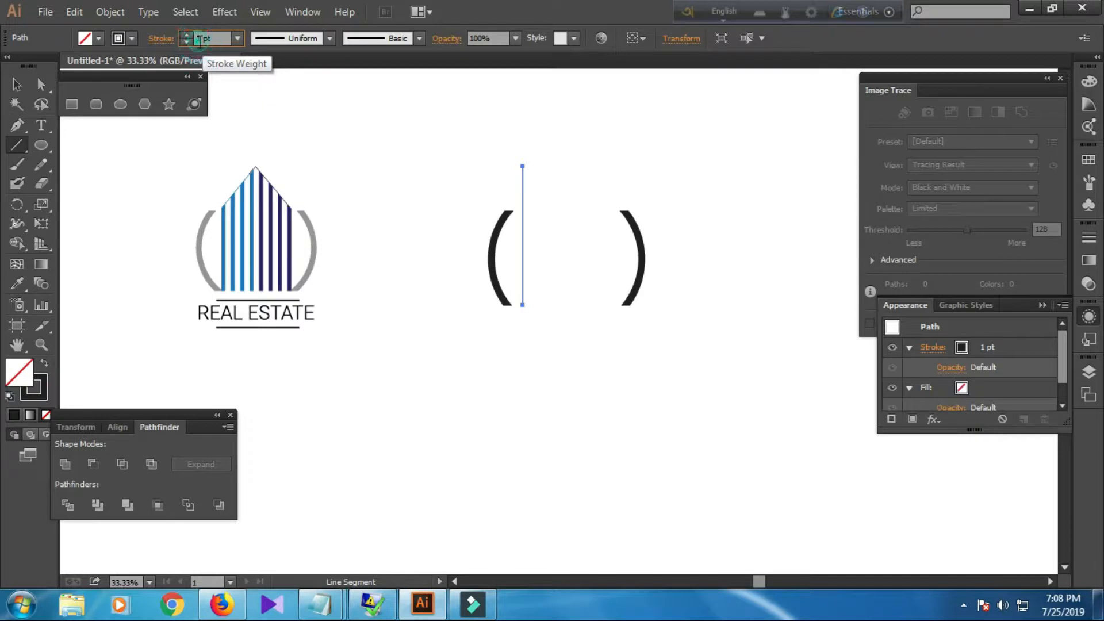
key(Up)
key(Up)
key(Up)
key(Up)
key(Up)
key(Up)
key(Up)
key(Up)
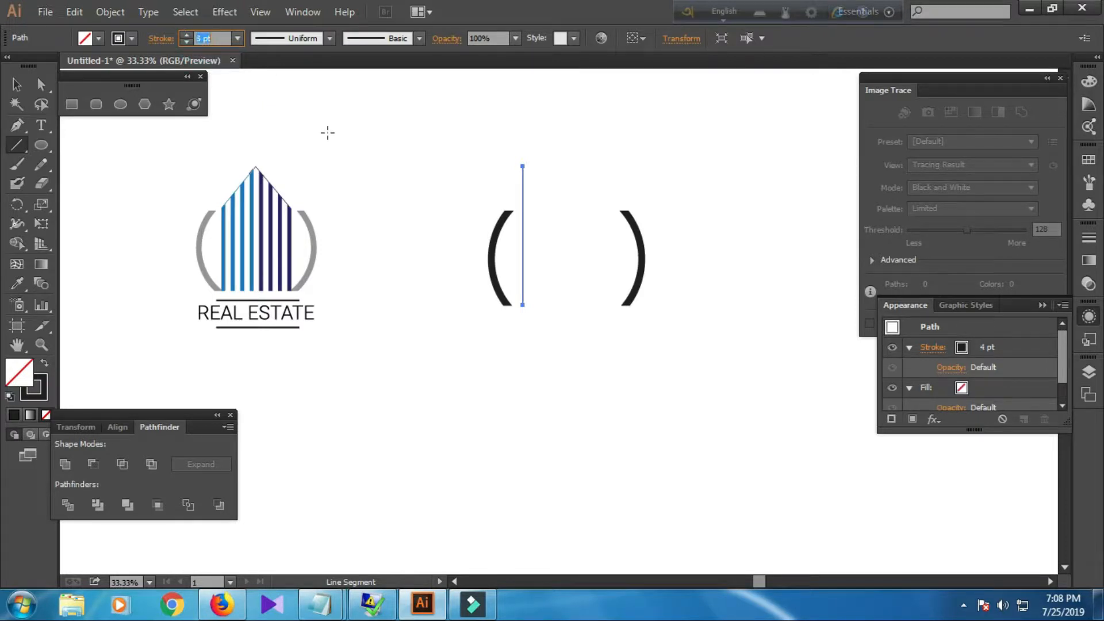
key(Up)
key(Up)
key(Up)
key(Up)
key(Up)
key(Up)
key(Up)
key(Up)
key(Up)
key(Up)
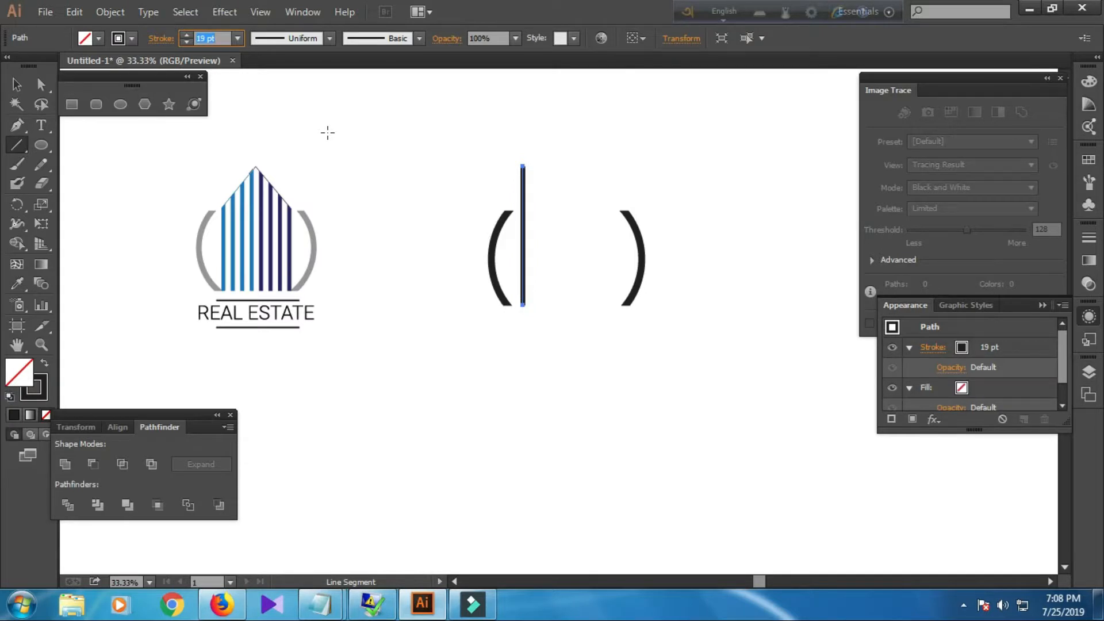
Duplicate the thick vertical line about 0.58 in to the right and deselect.
key(v)
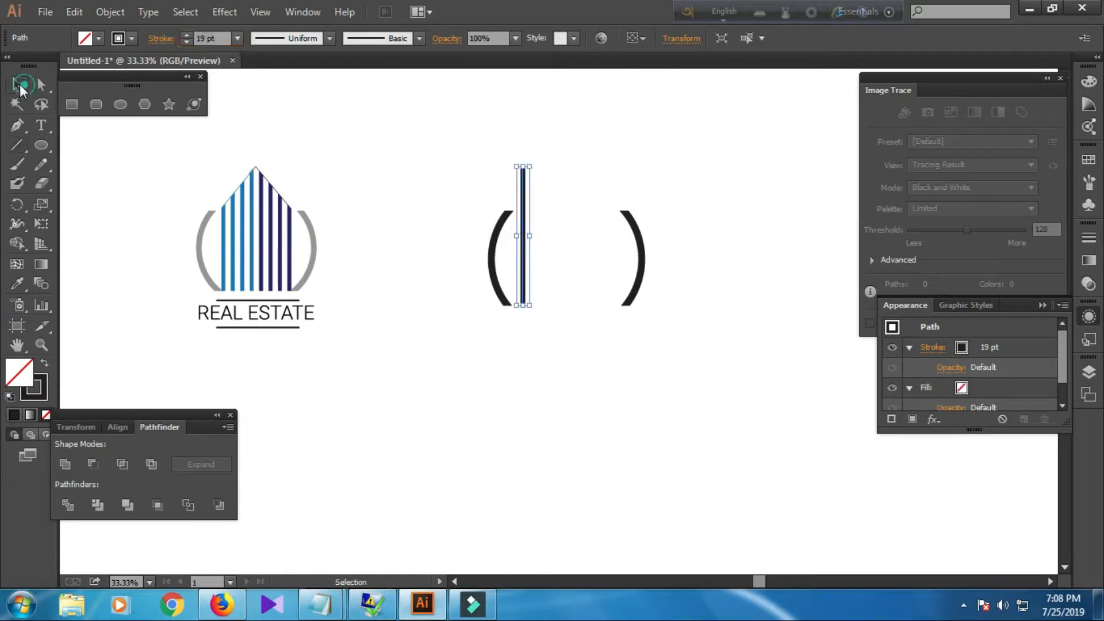
click(319, 232)
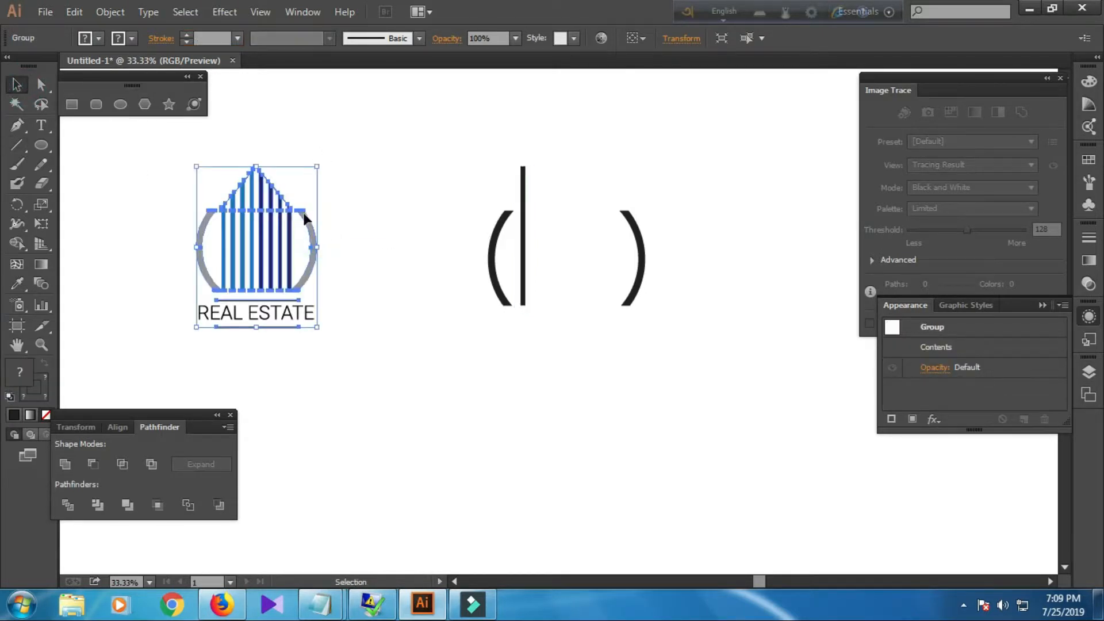
click(524, 256)
drag(526, 253, 535, 251)
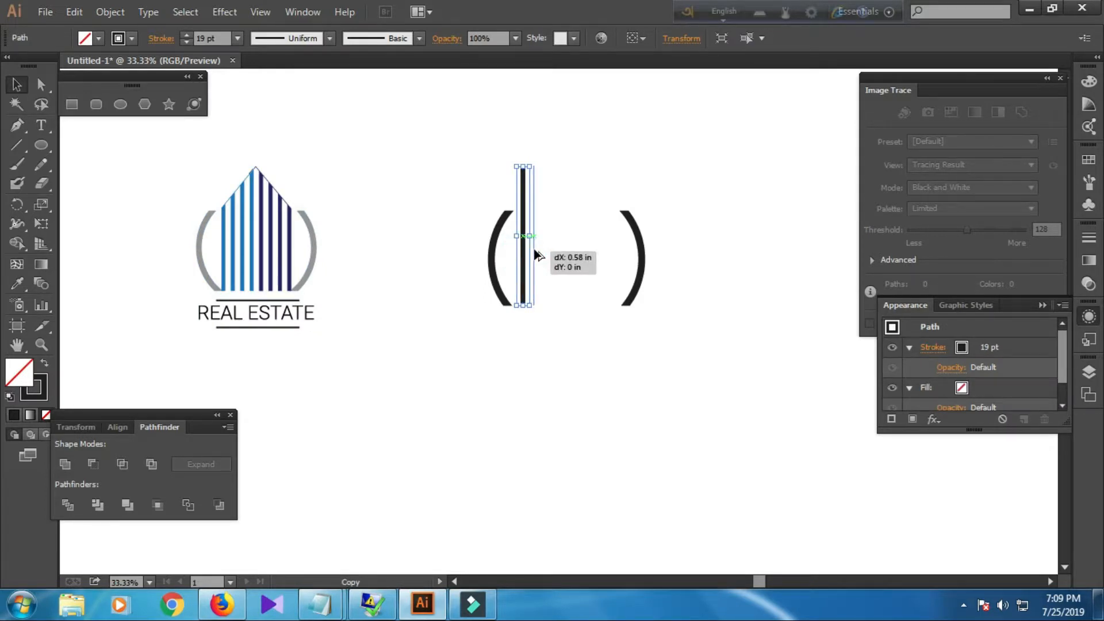
drag(536, 255, 538, 254)
click(534, 340)
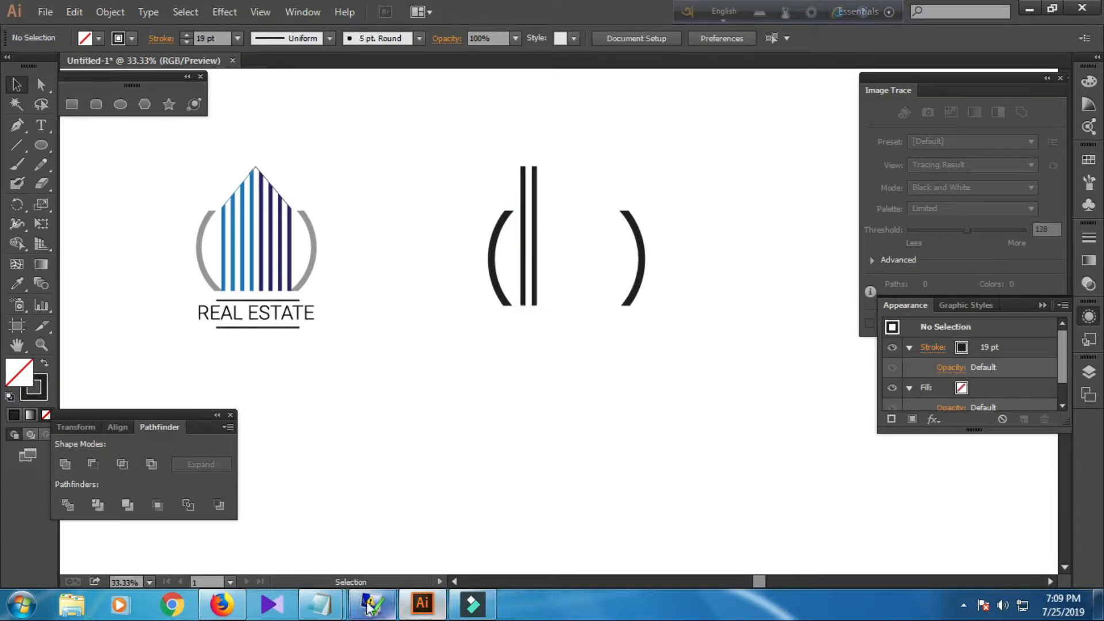
Add the notes 'ALTR MOVE TO COPY' and 'NOW CONTL D FOR REPITITION' in Notepad, then return to the artwork.
mouse_move(320, 604)
click(368, 555)
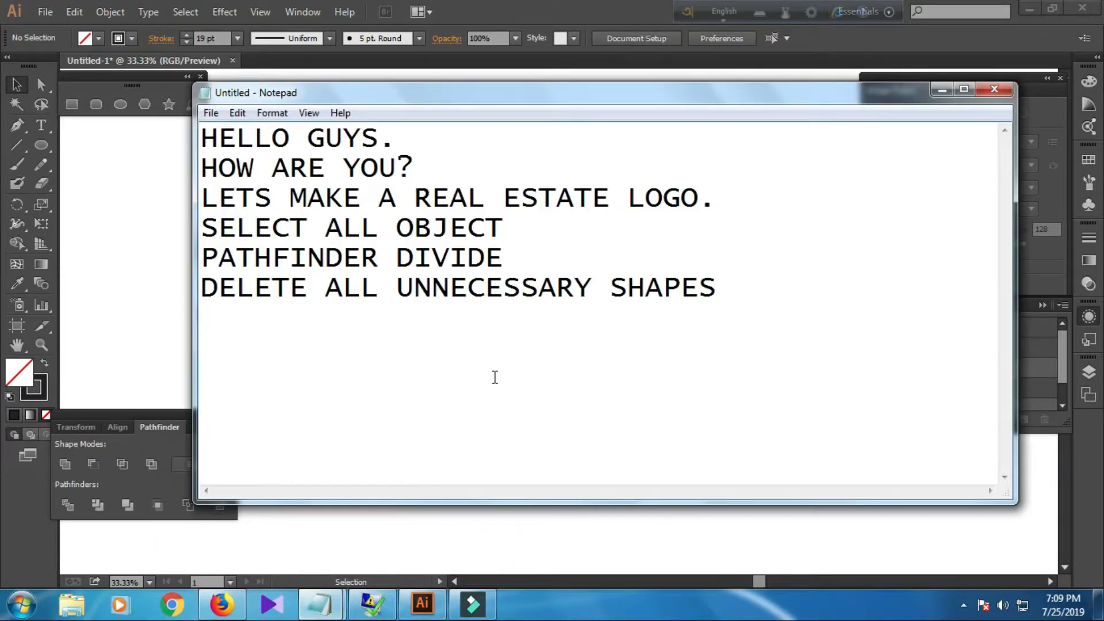
text(ALTR)
text(O)
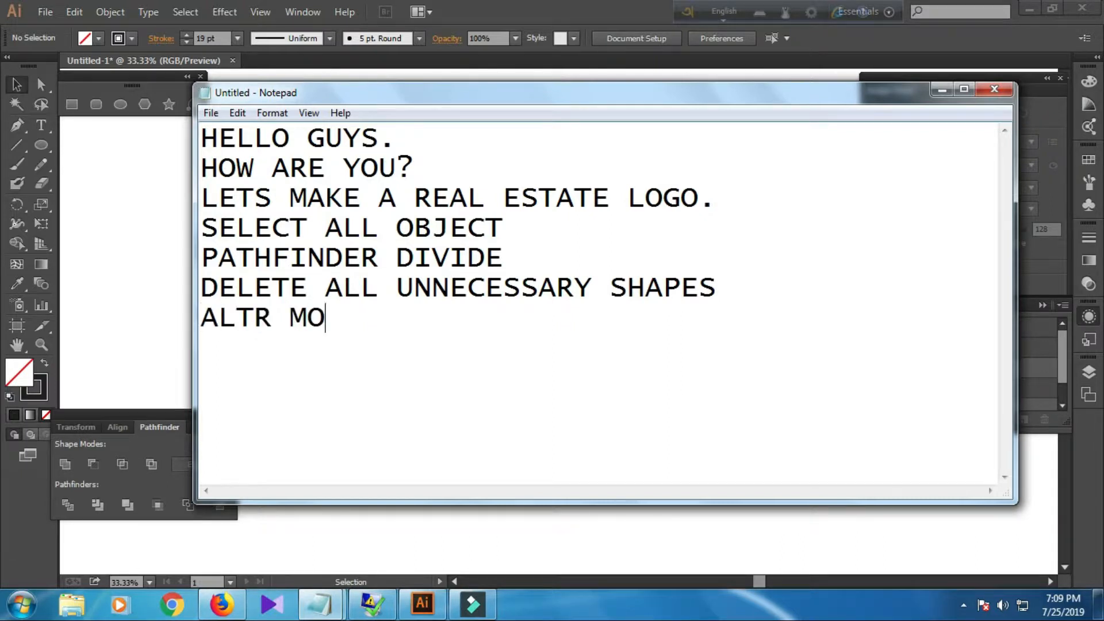
text(VE TO )
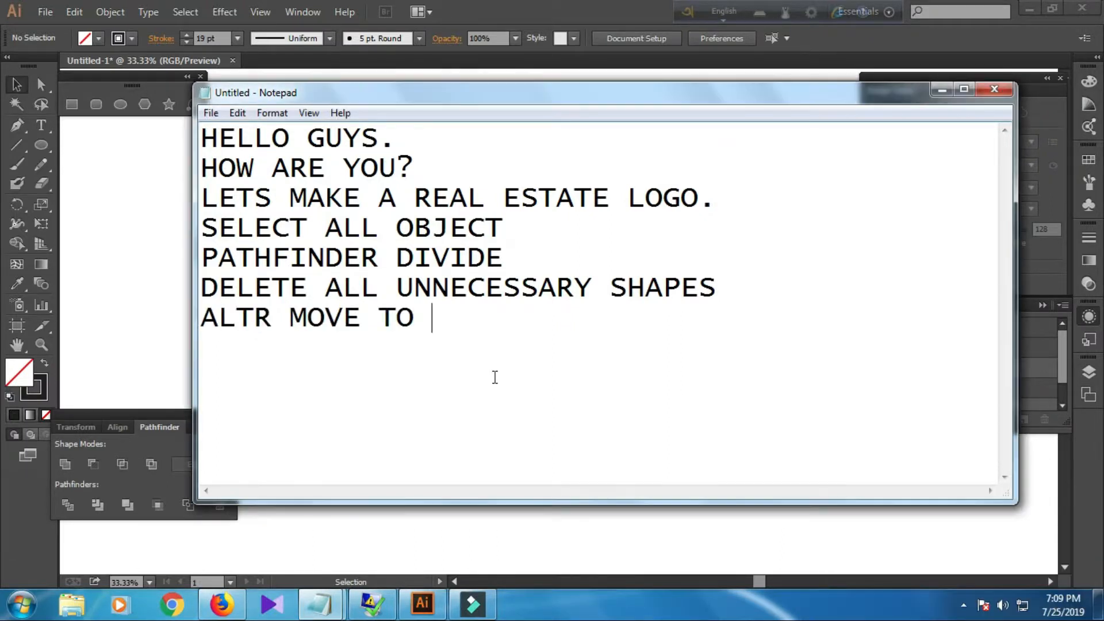
text(COPY )
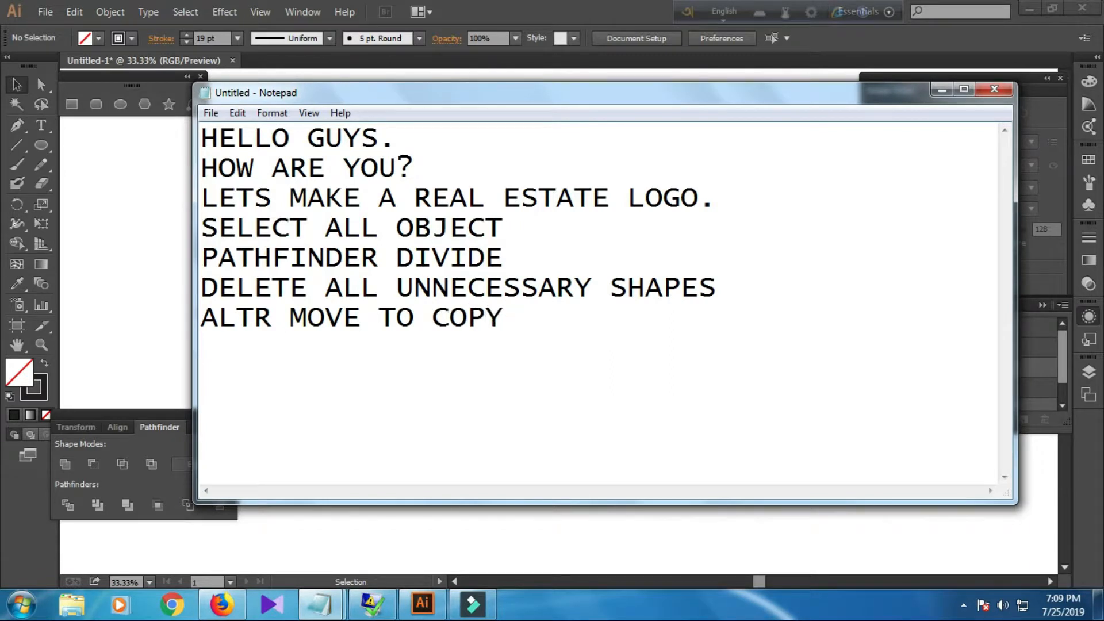
text(NOW )
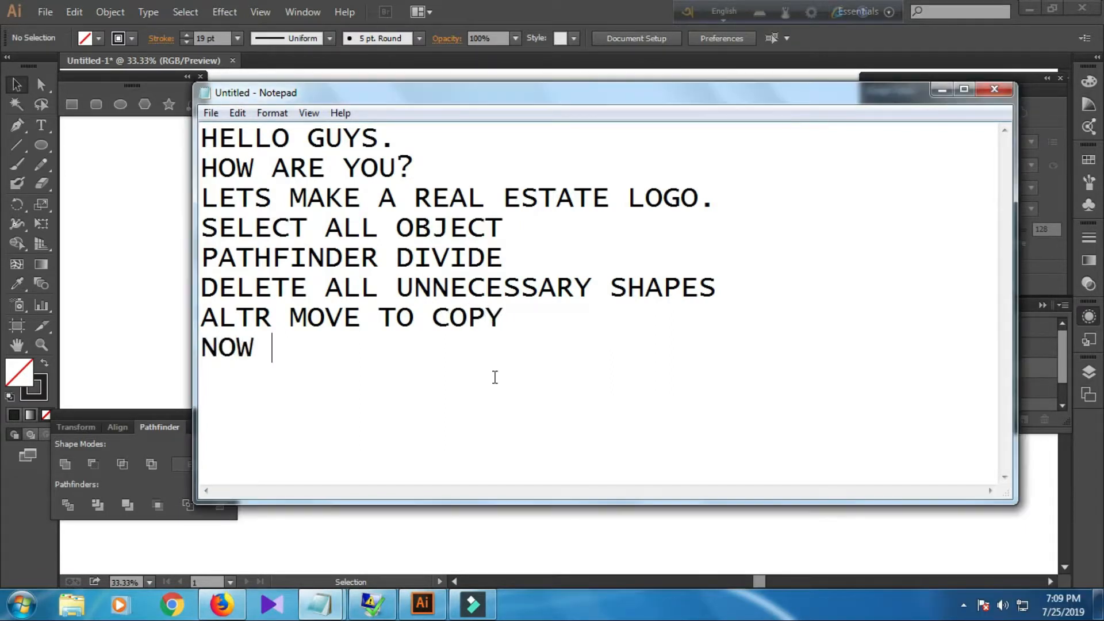
text(CONT)
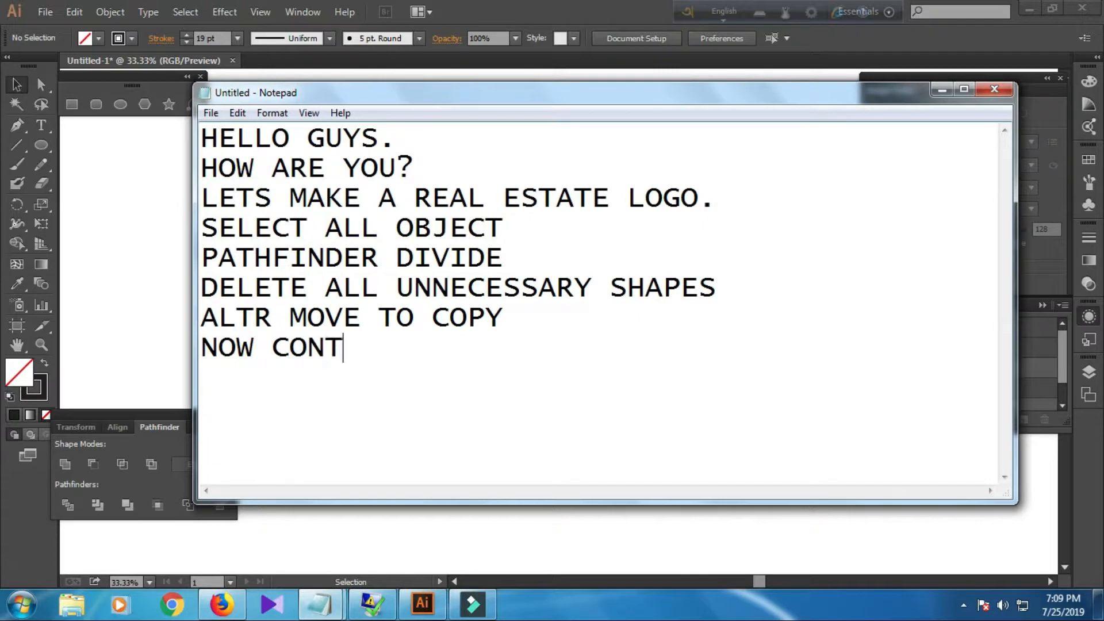
text(L D )
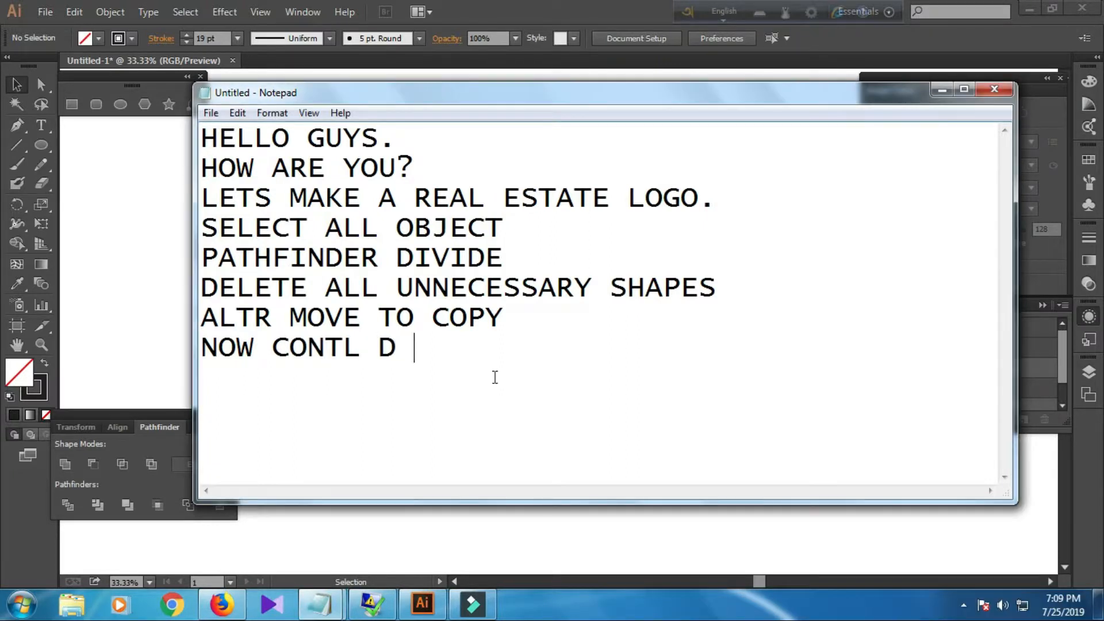
text(FOR RE)
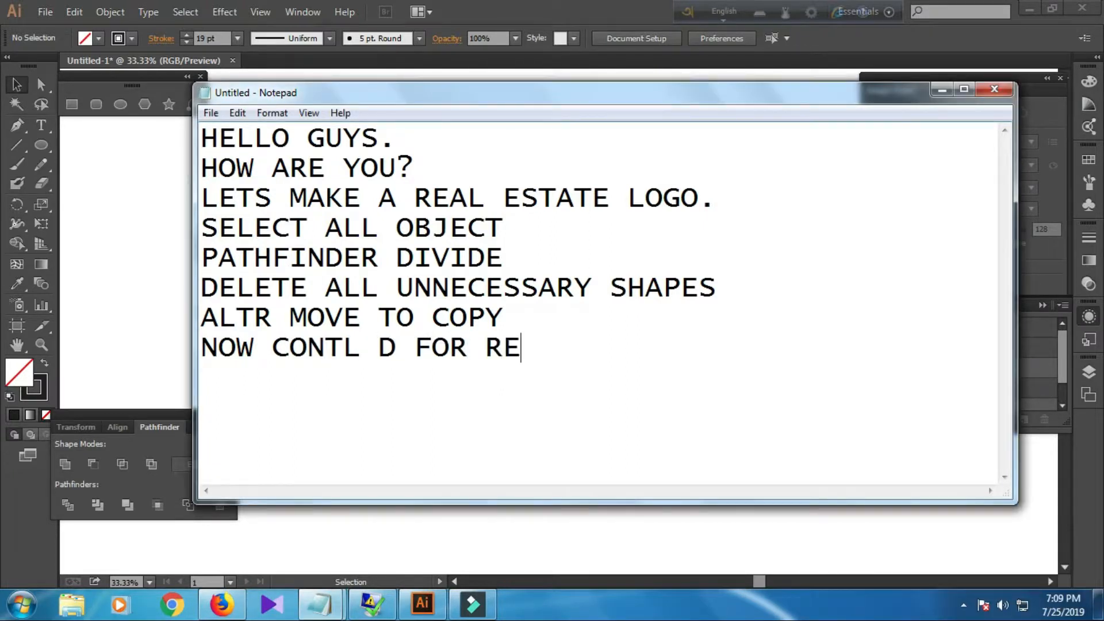
text(PITITION)
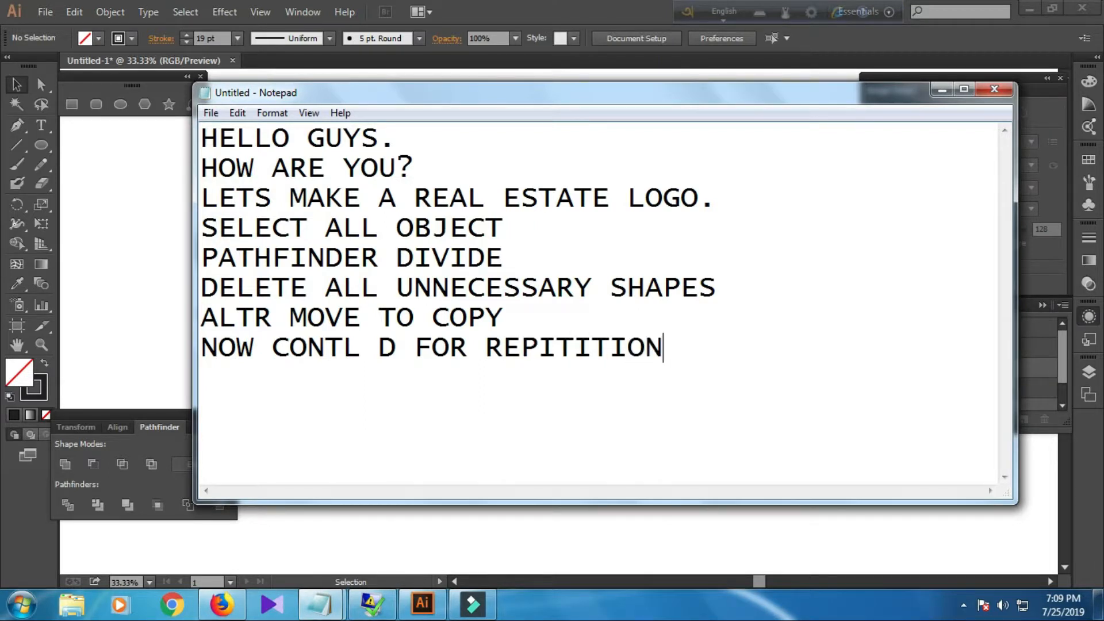
click(108, 327)
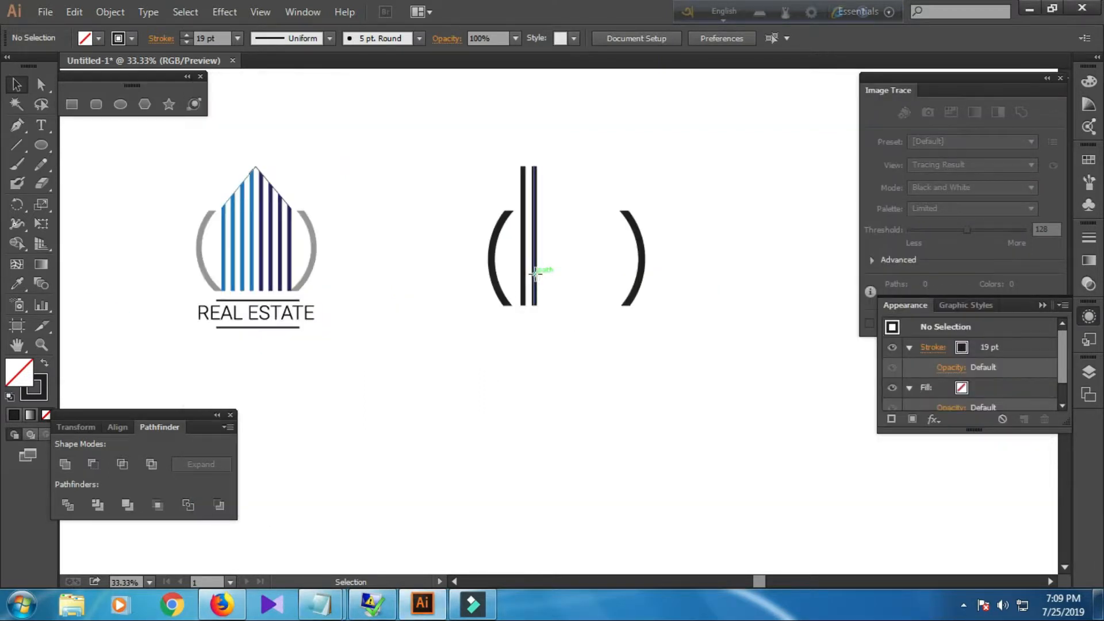
Repeat the duplication to fill the space between the arcs with evenly spaced thick vertical lines, then deselect.
click(535, 273)
key(ctrl+d)
key(ctrl+d)
key(ctrl+d)
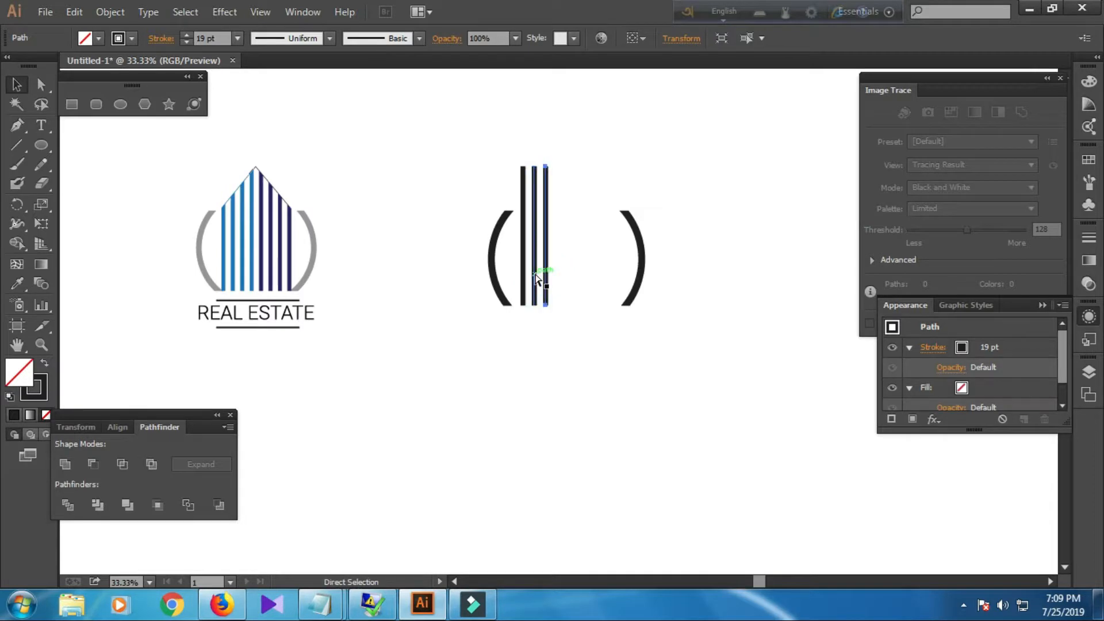
key(ctrl+d)
key(ctrl+d)
key(ctrl+d)
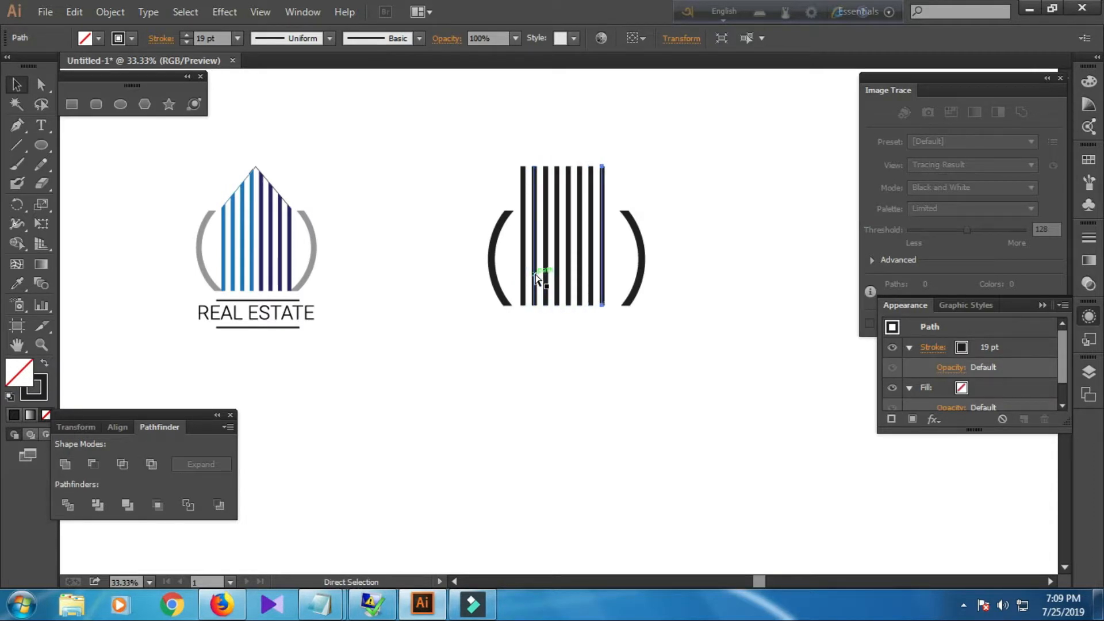
key(ctrl+d)
key(v)
click(507, 401)
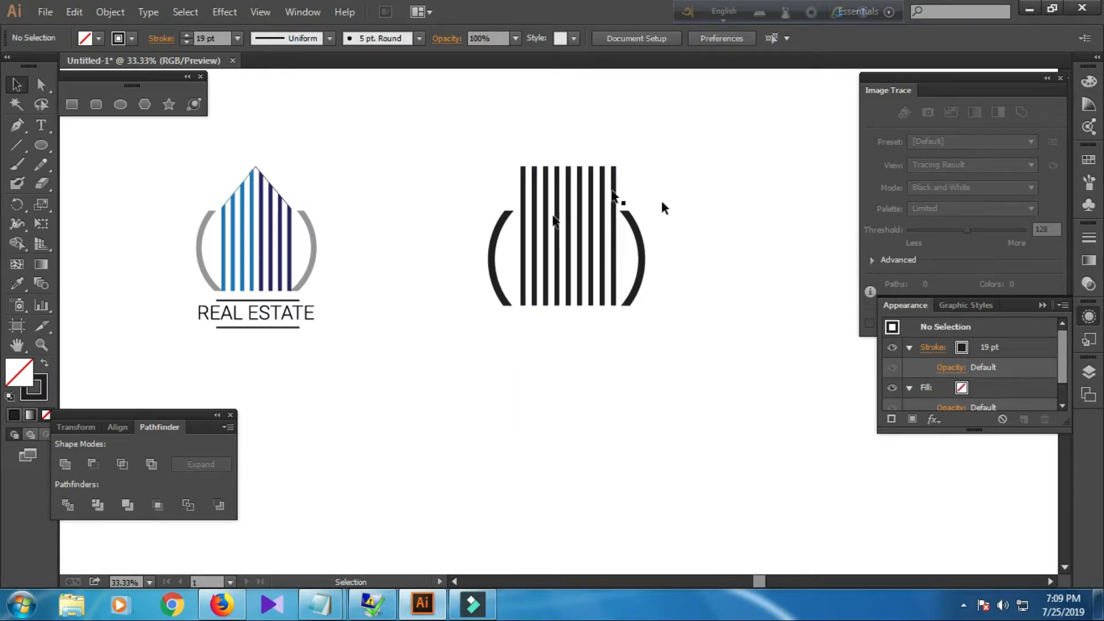
Expand the strokes of all the vertical lines into filled shapes and group them.
drag(473, 152, 632, 188)
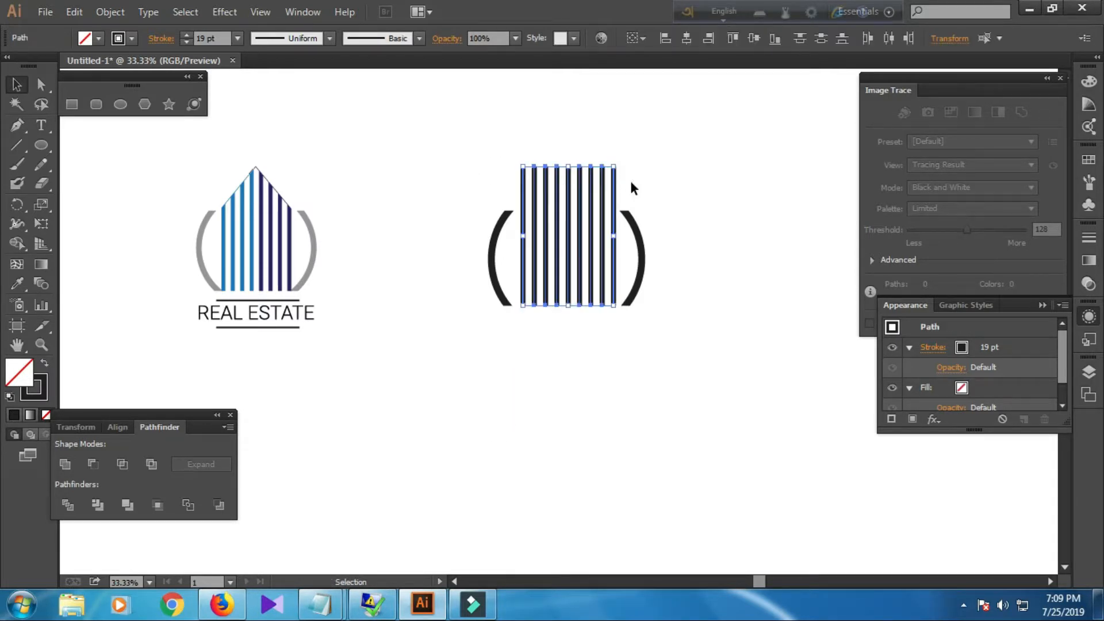
click(107, 12)
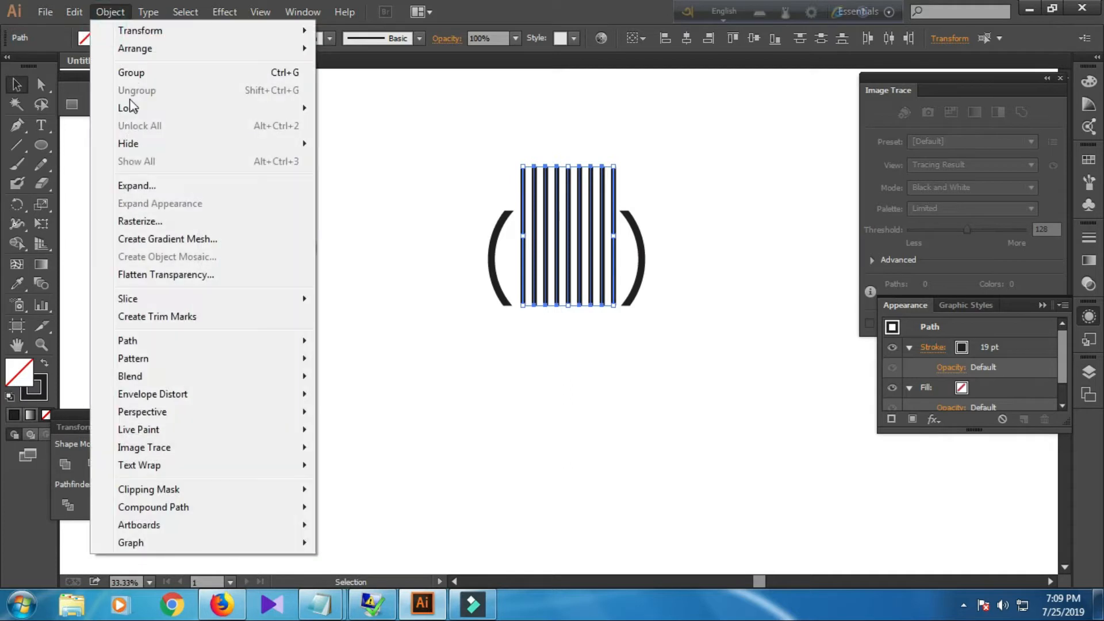
click(137, 186)
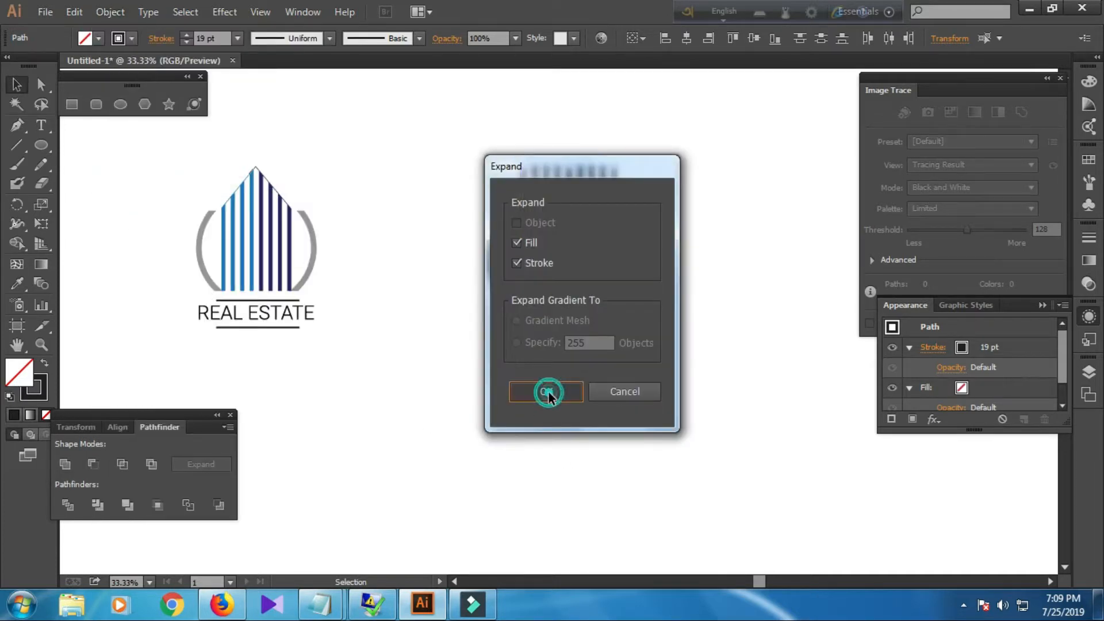
click(548, 391)
right_click(599, 216)
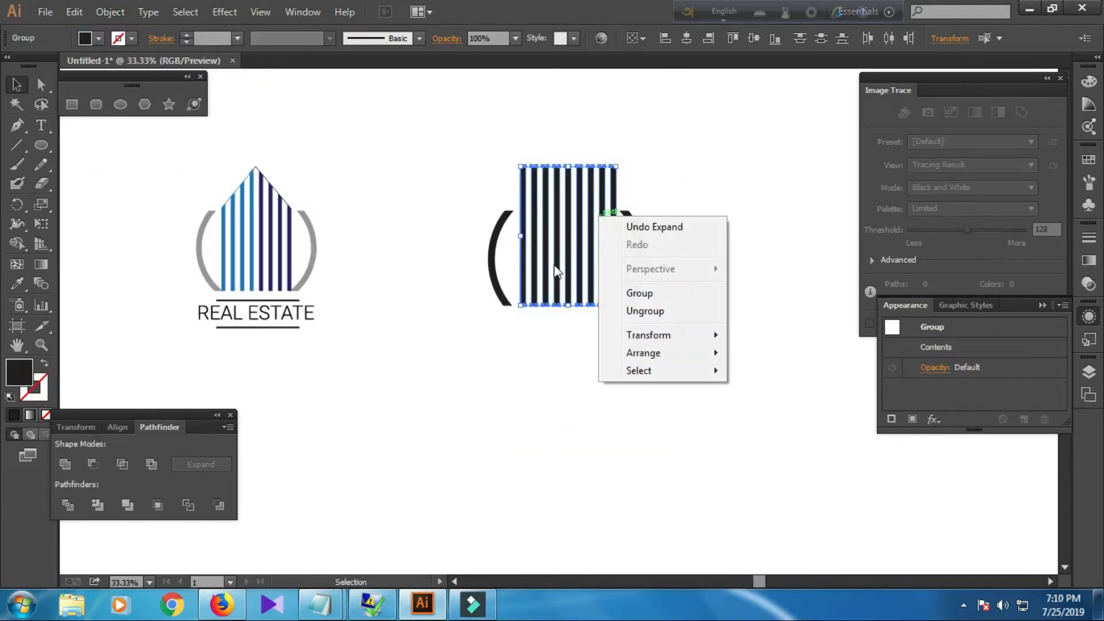
click(639, 309)
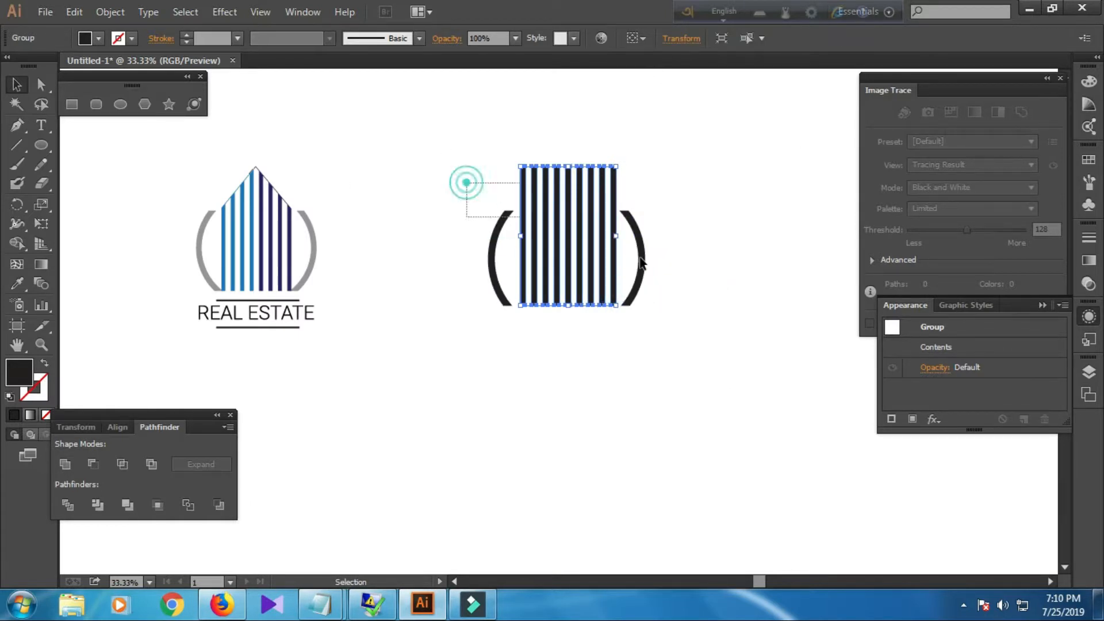
Align the line group and both arcs to their horizontal centre, then deselect.
drag(463, 175, 676, 270)
click(640, 41)
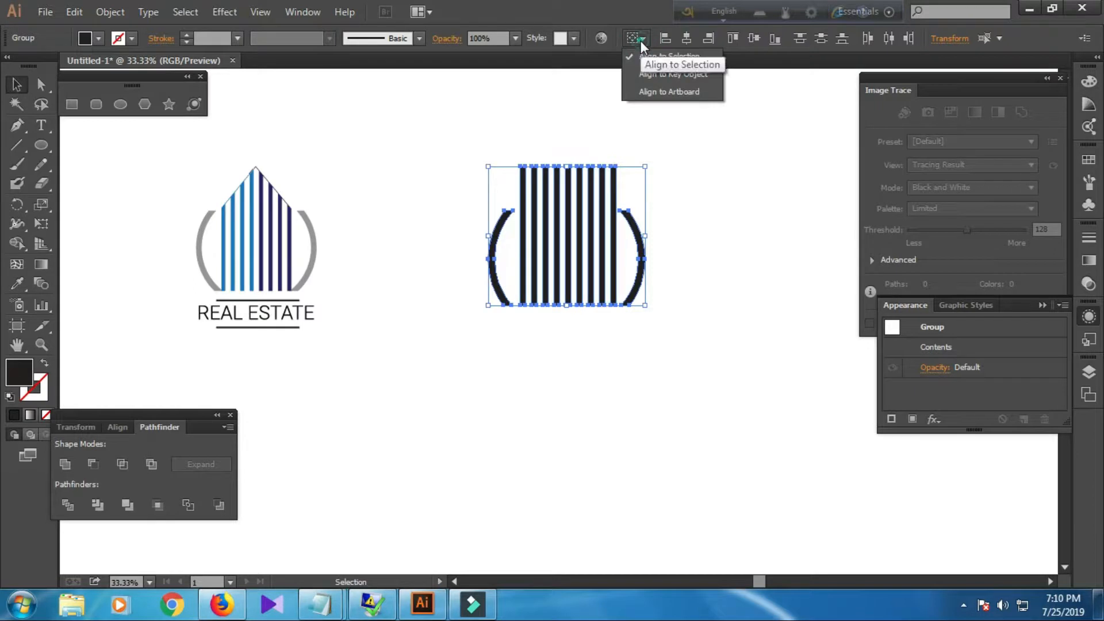
click(640, 40)
click(688, 39)
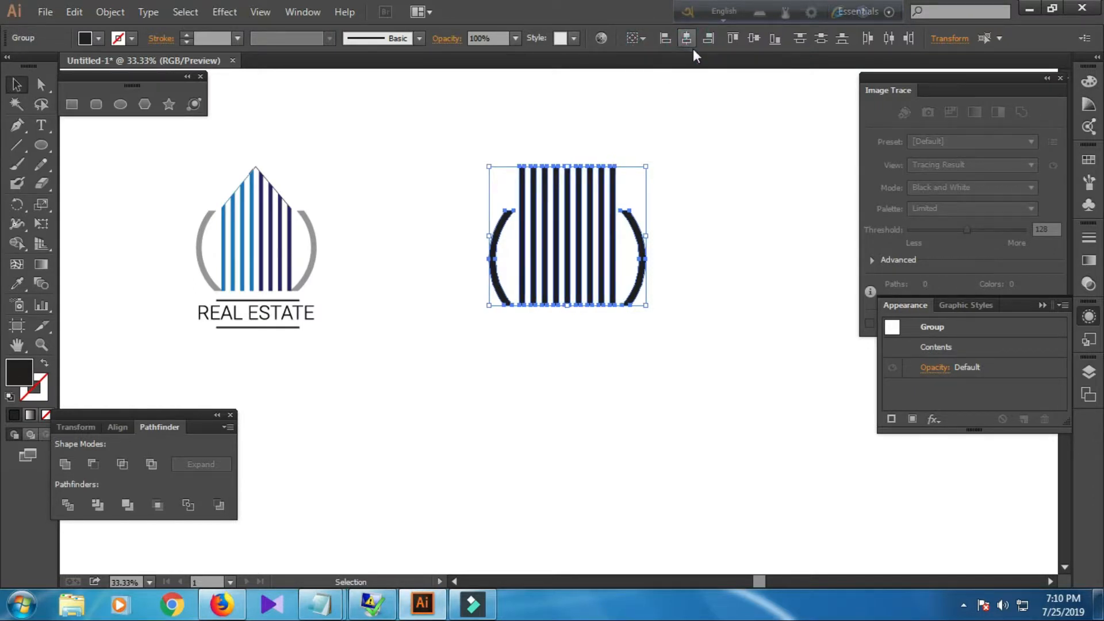
click(703, 178)
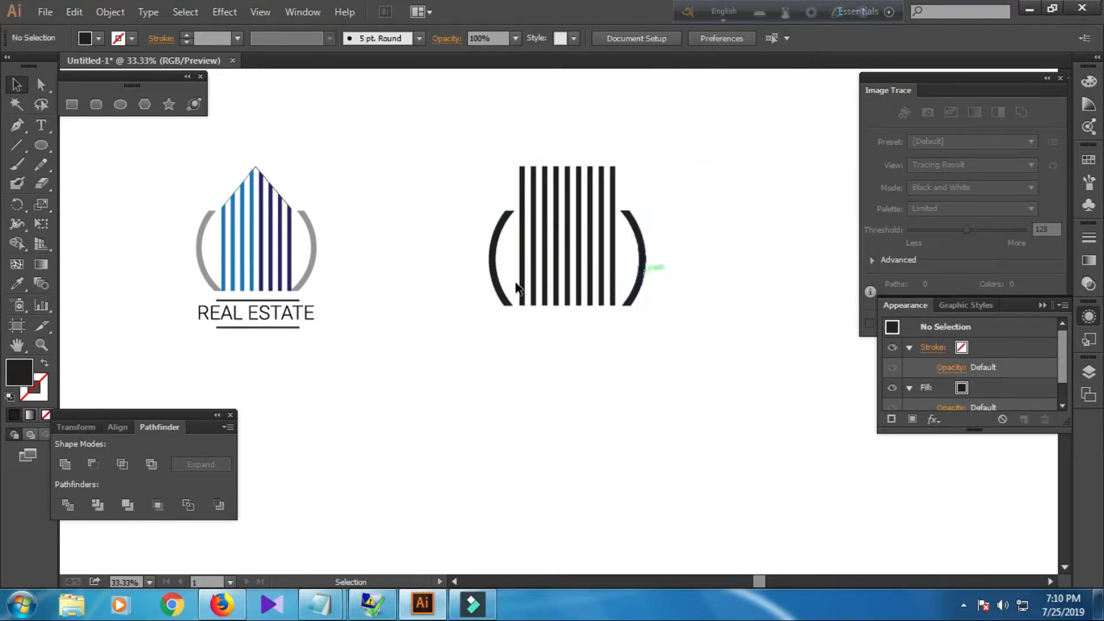
With the Pen tool, no fill and no stroke, draw a triangle from the middle line's top to both outer lines at arc-top height.
key(alt)
scroll(427, 375, up, 1)
key(space)
drag(588, 367, 513, 500)
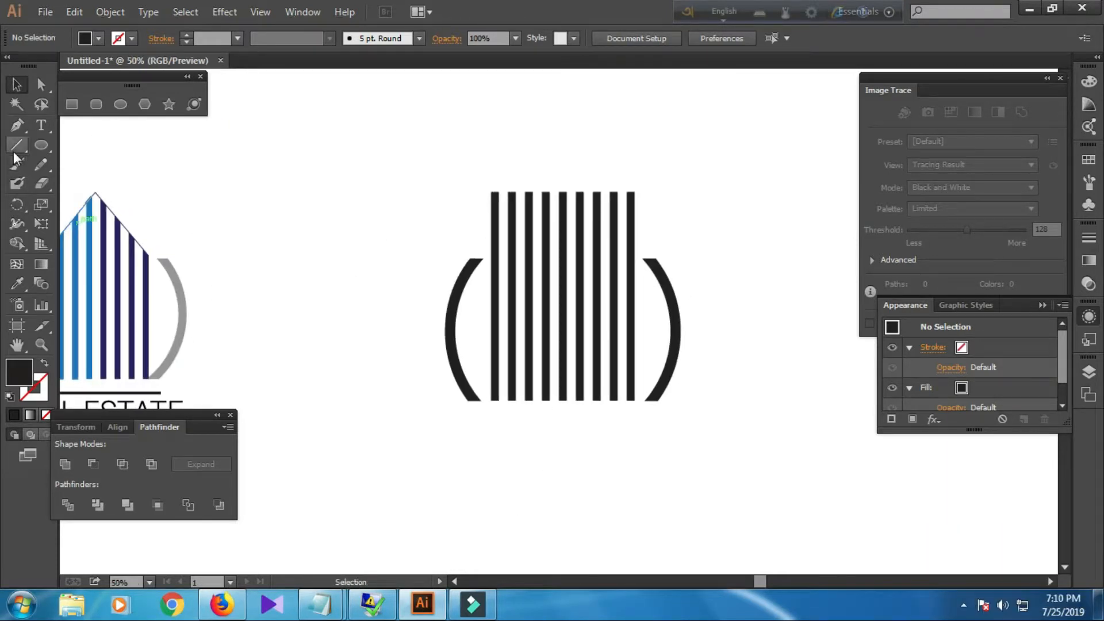
click(16, 126)
click(101, 40)
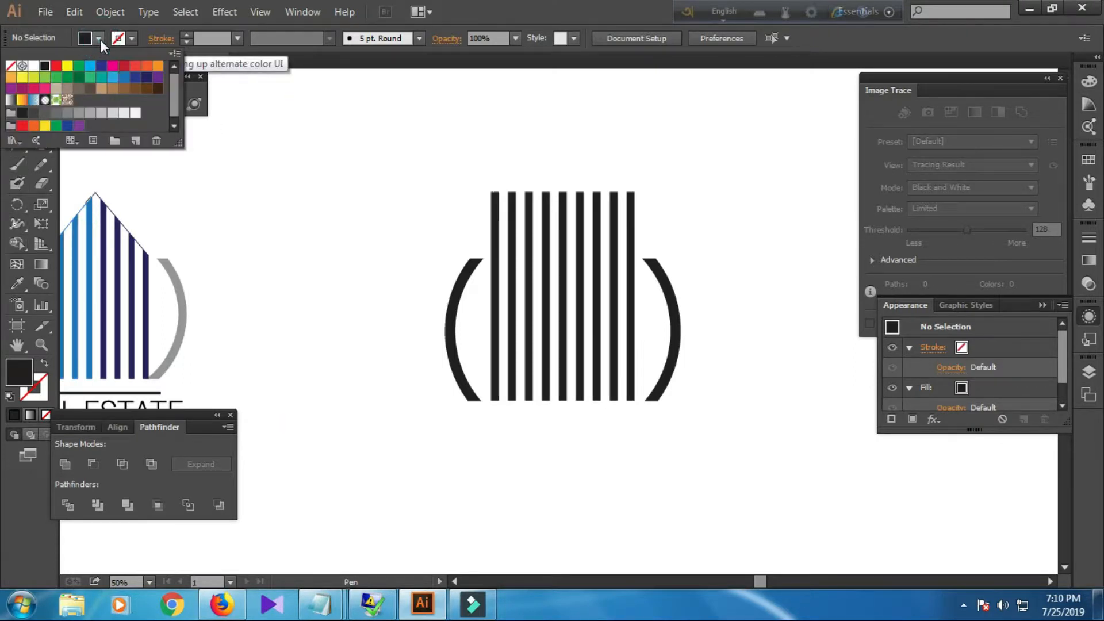
click(11, 69)
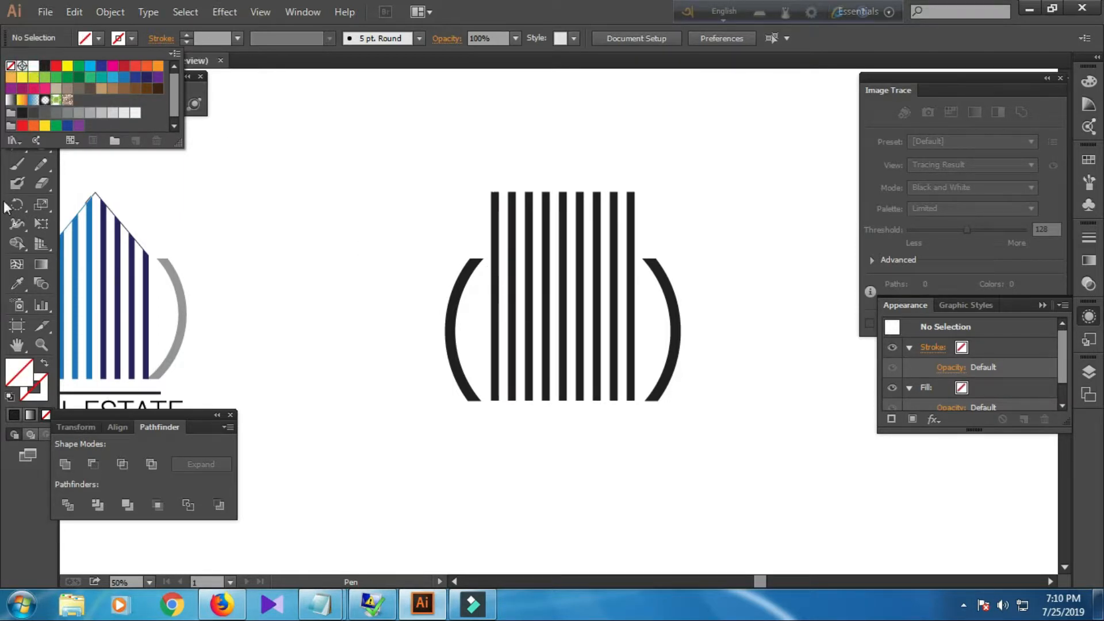
click(148, 185)
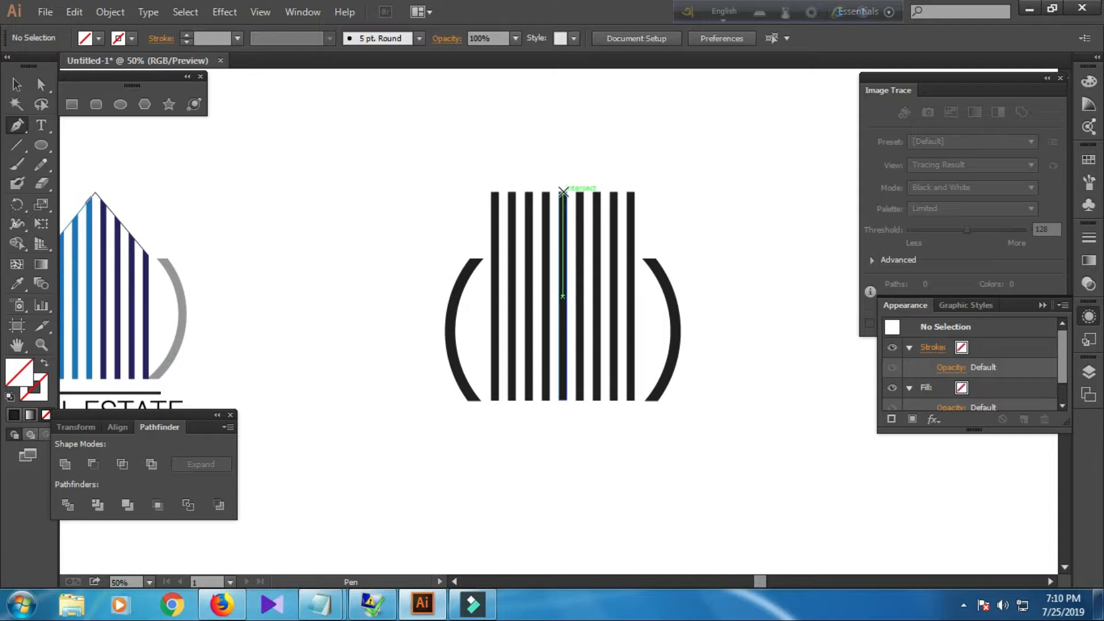
click(563, 191)
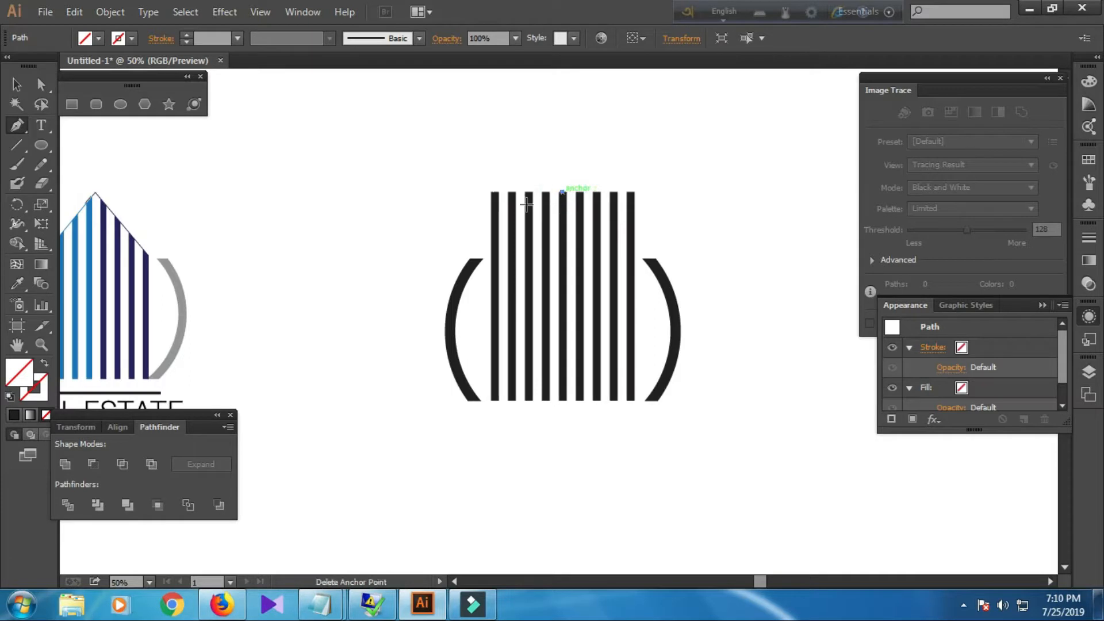
click(490, 259)
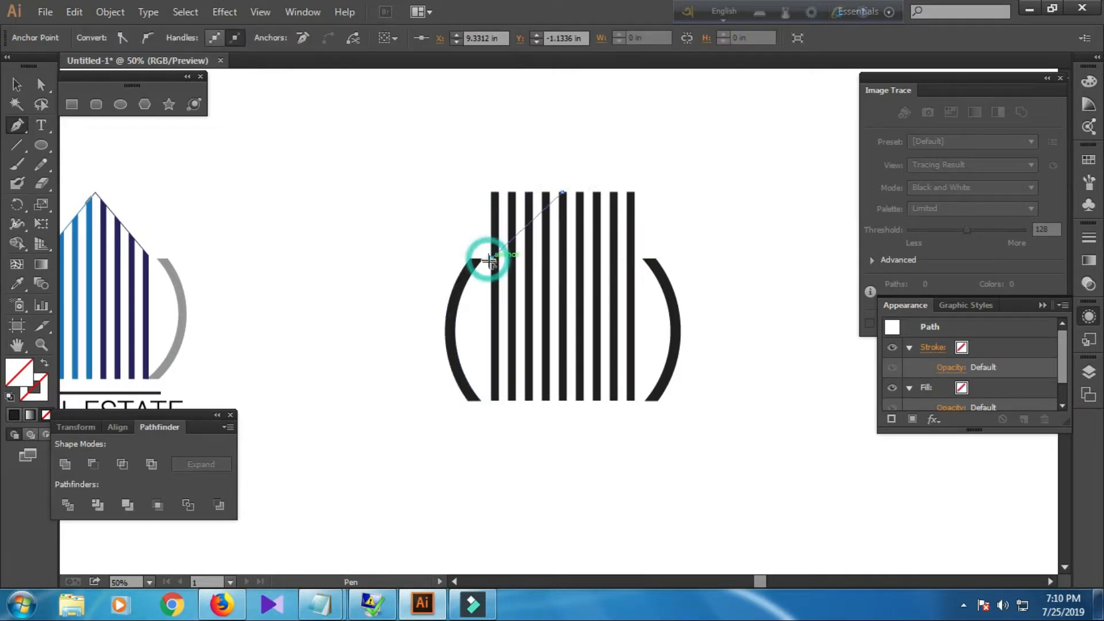
click(634, 259)
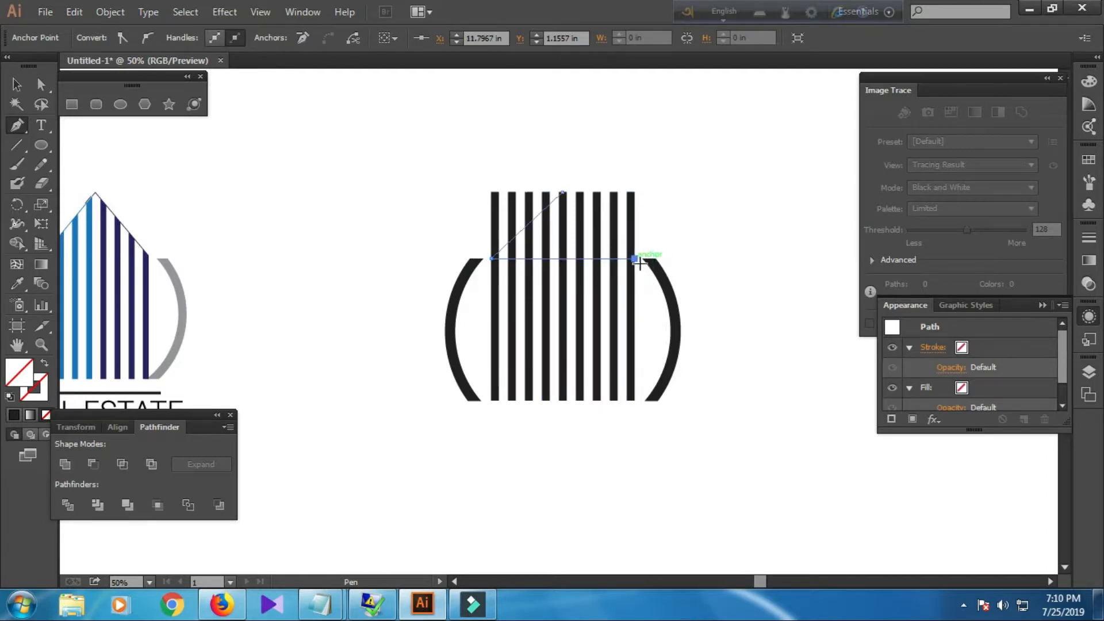
key(ctrl+z)
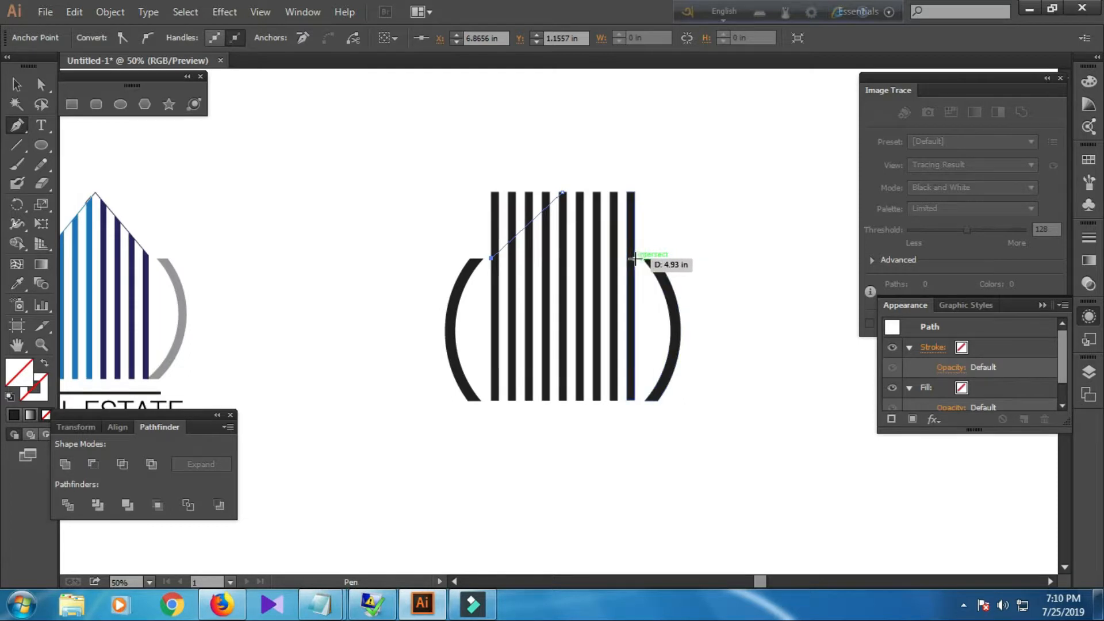
click(635, 260)
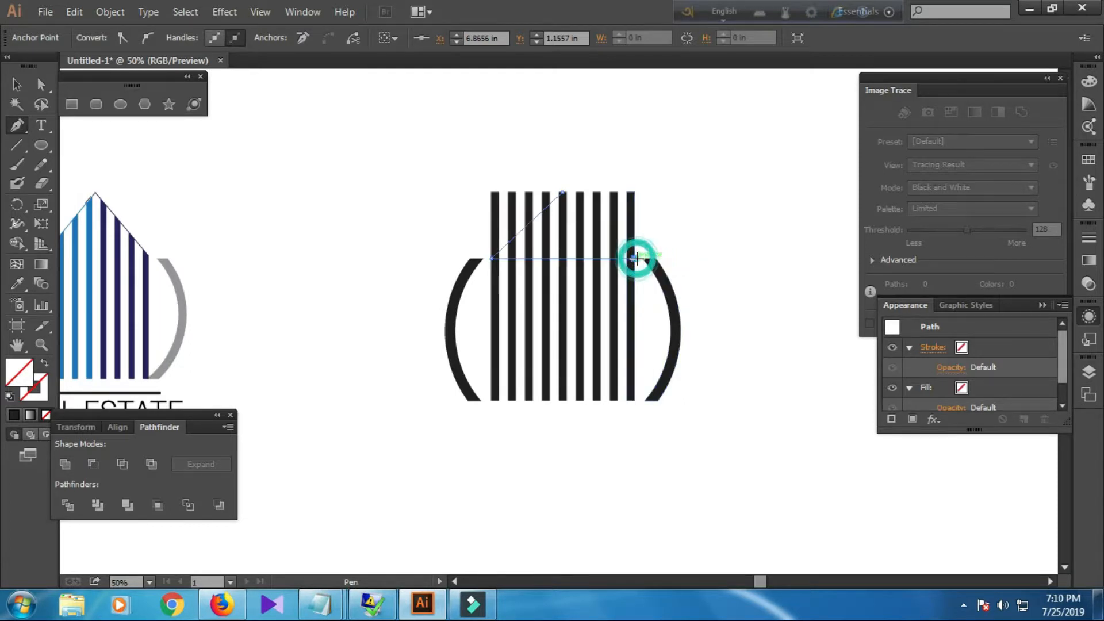
click(562, 192)
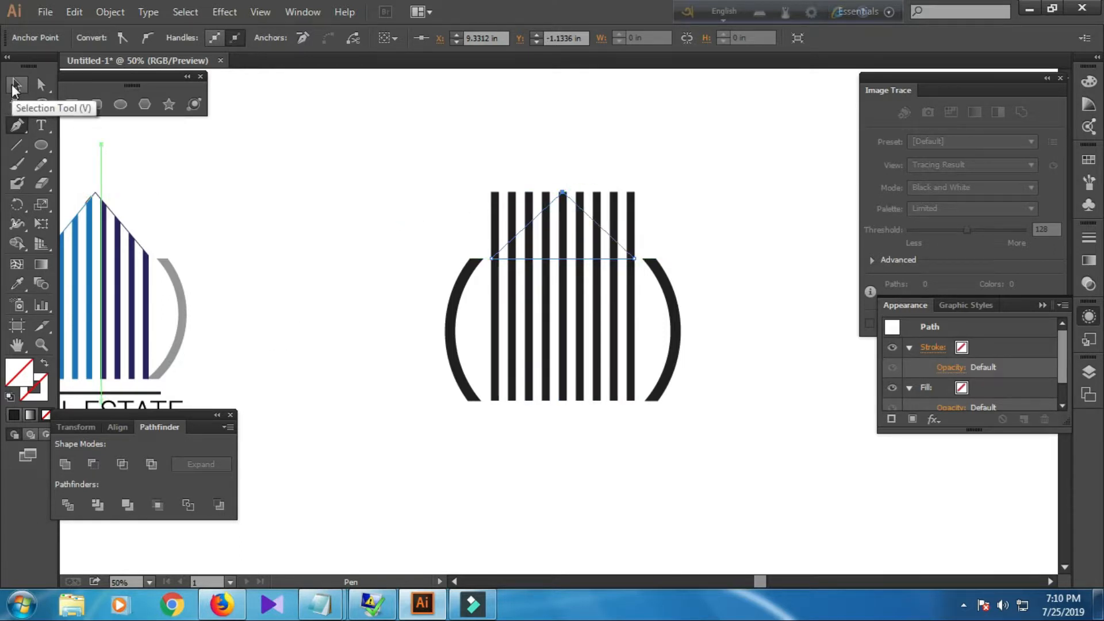
Select the vertical lines together with the roof triangle and split them with Pathfinder Divide.
click(16, 85)
click(328, 215)
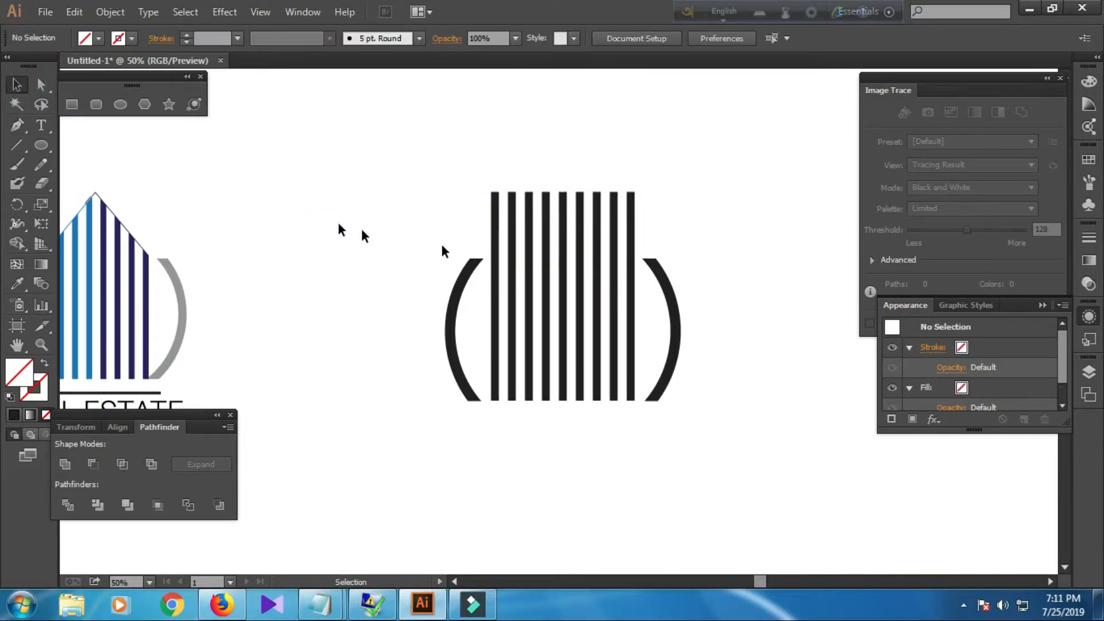
click(527, 259)
click(460, 217)
click(516, 357)
right_click(520, 353)
click(536, 443)
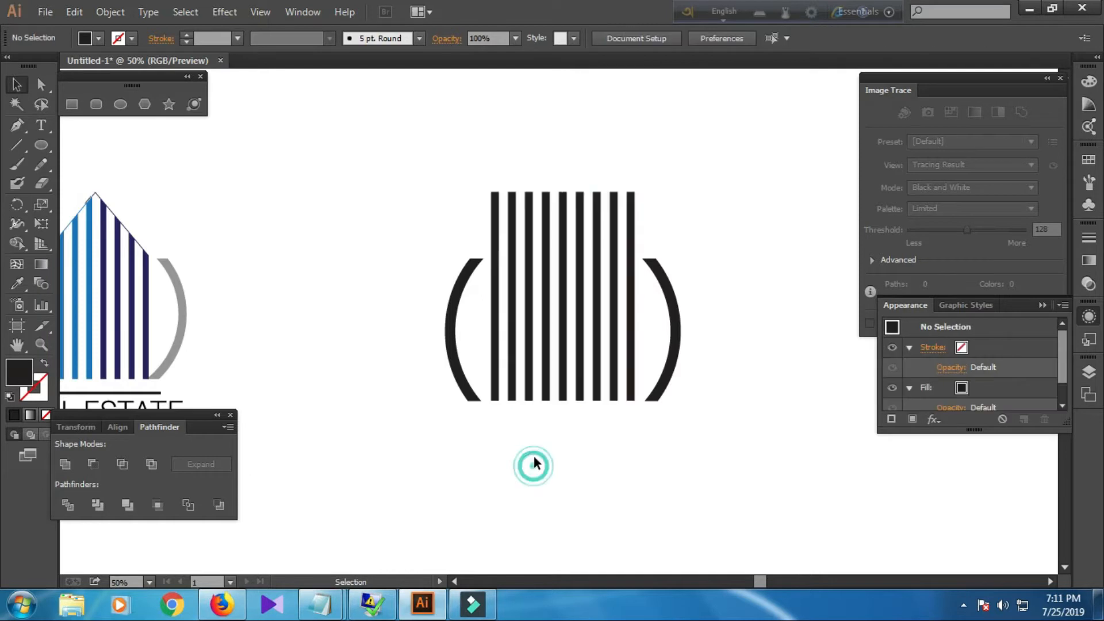
drag(439, 173, 689, 228)
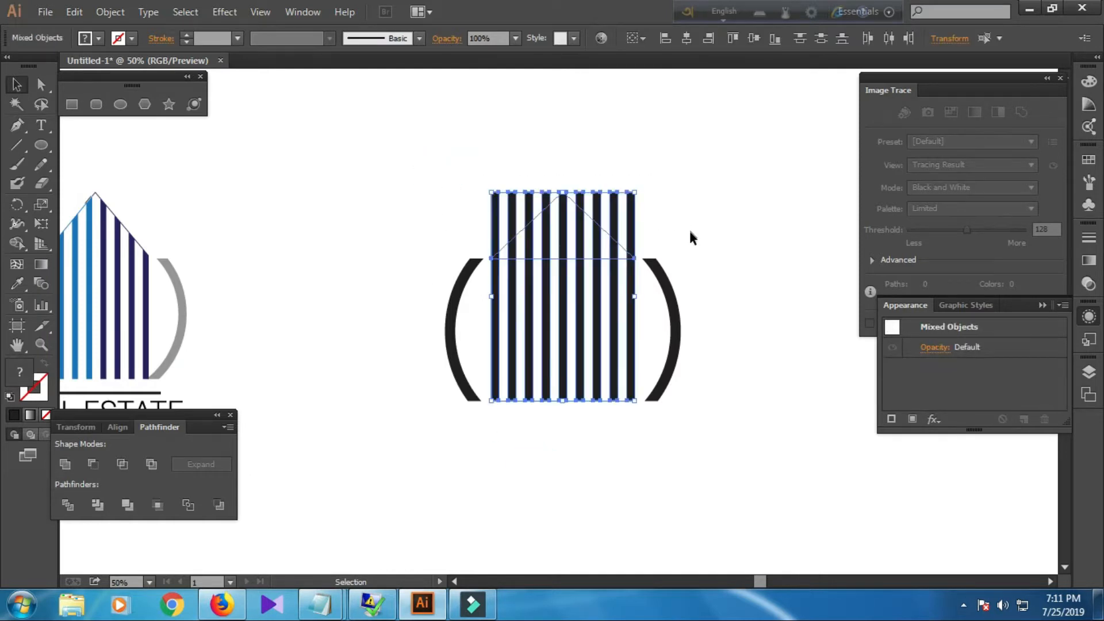
click(75, 501)
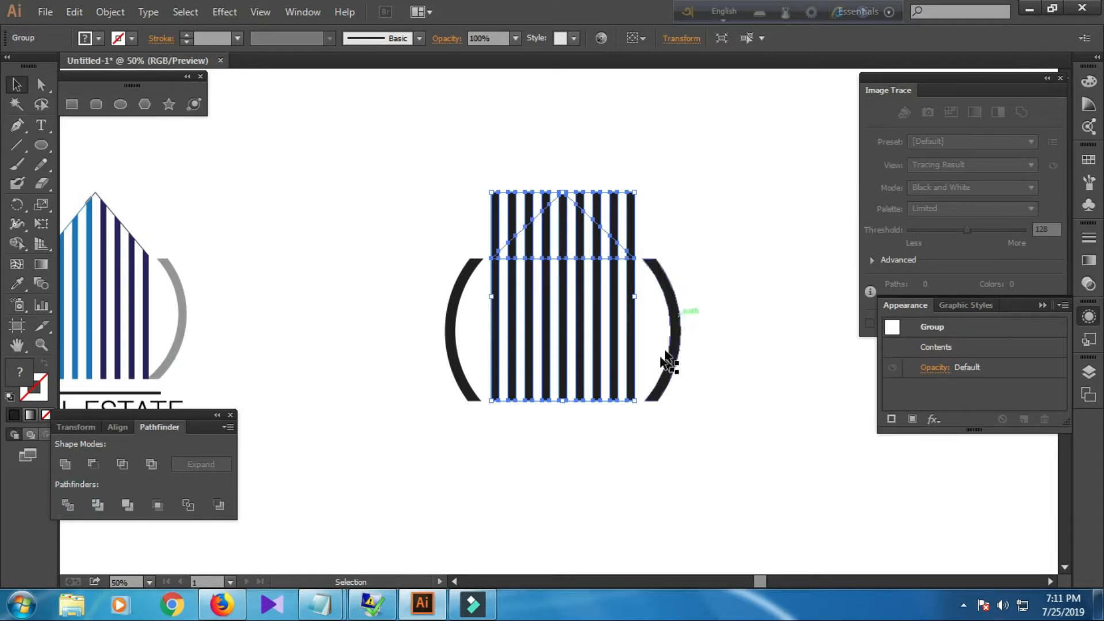
Ungroup the divided shapes and delete the line pieces above the roof's right slope.
right_click(602, 322)
click(648, 418)
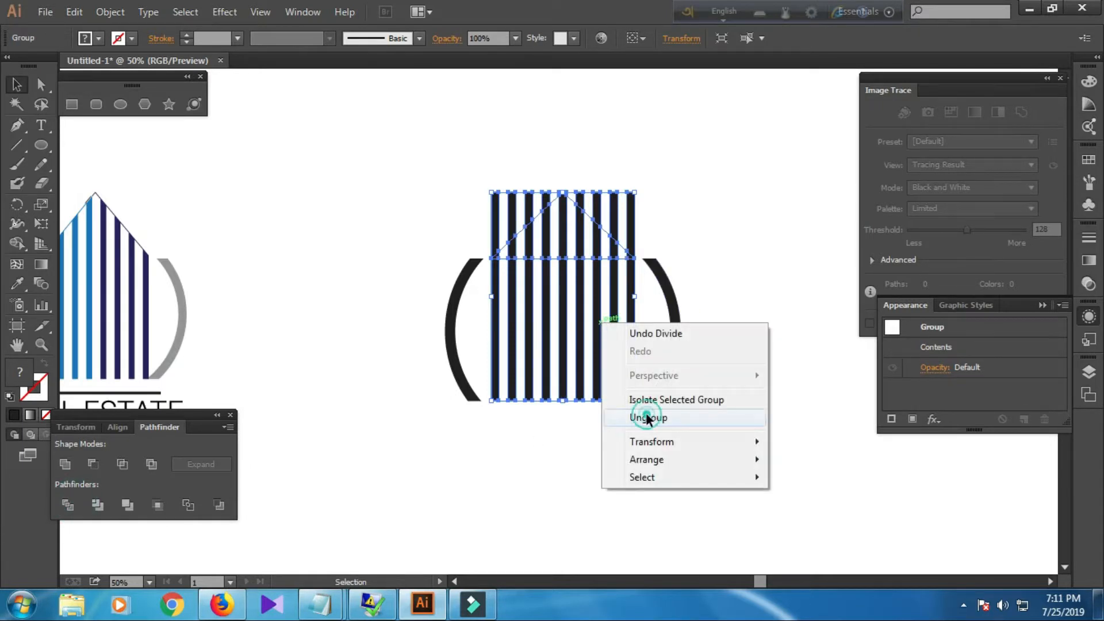
click(718, 206)
click(634, 222)
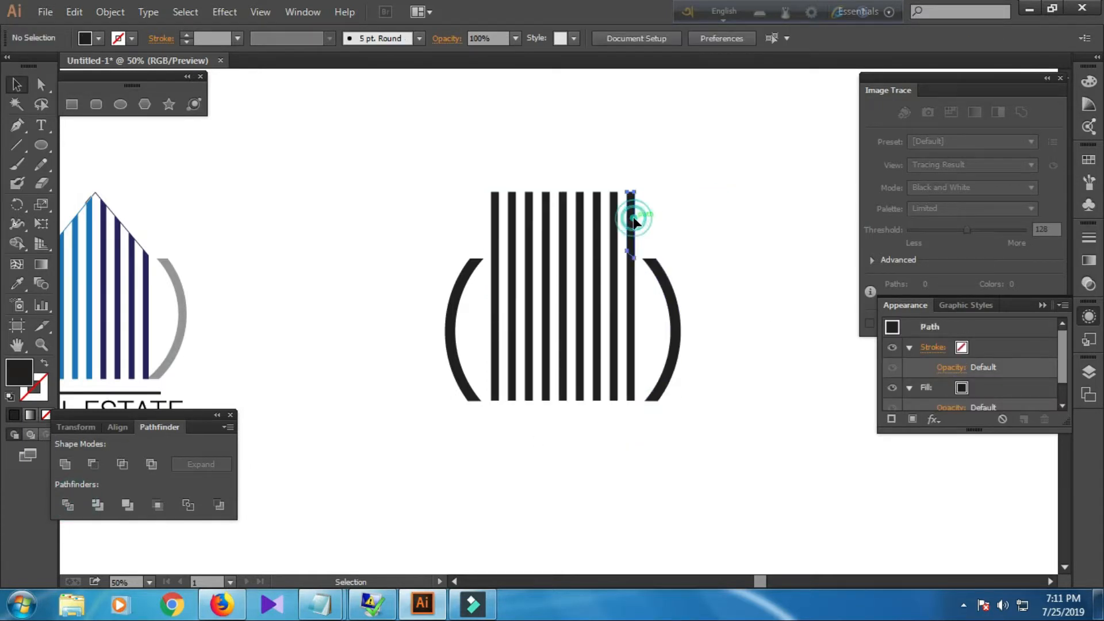
key(Delete)
click(617, 221)
key(Delete)
click(596, 213)
key(Delete)
click(576, 204)
click(582, 198)
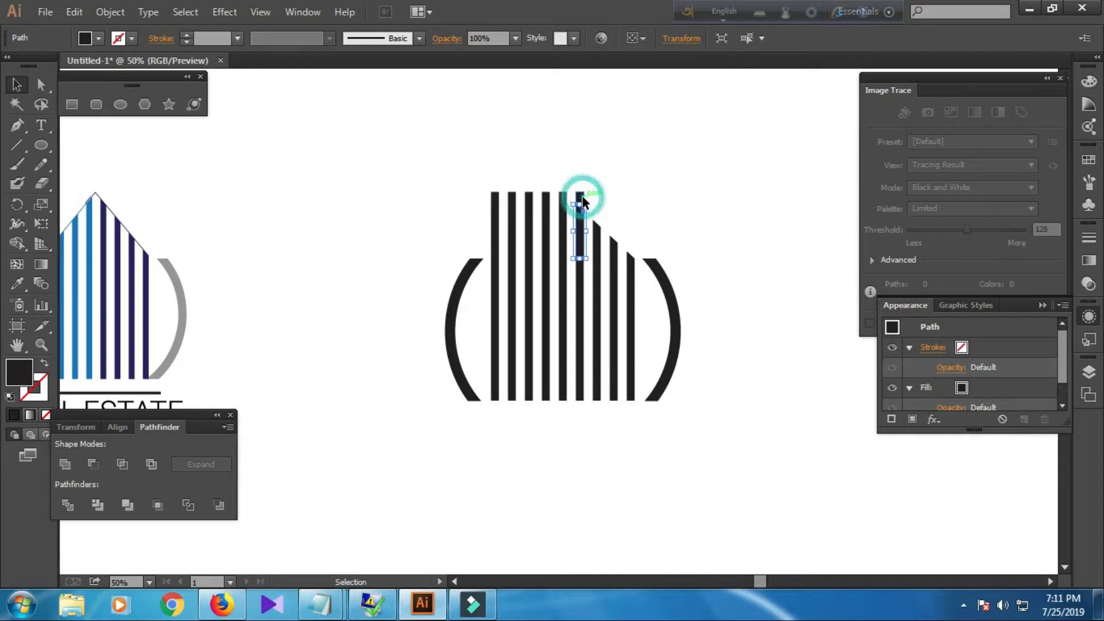
key(Delete)
key(ctrl+z)
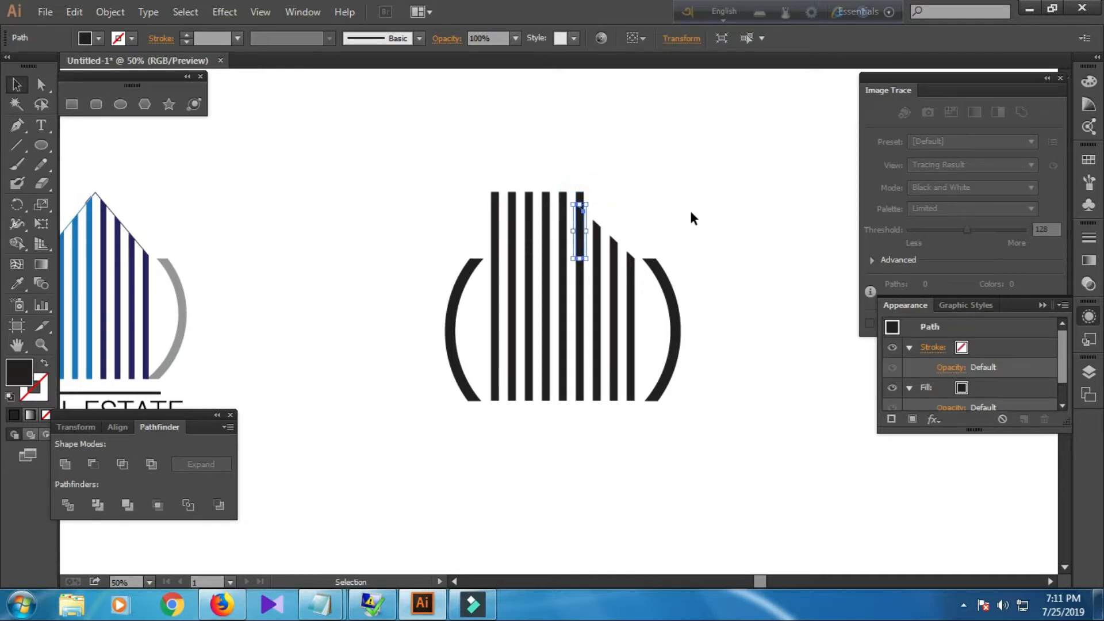
Switch to Notepad and add the notes 'AGAIN DELET ALL UNNECESSARY SHAPES', 'IT IS VERY IMPORTANT' and 'OTHERWISE THEY WILL DISTURB LATER'.
scroll(691, 214, up, 3)
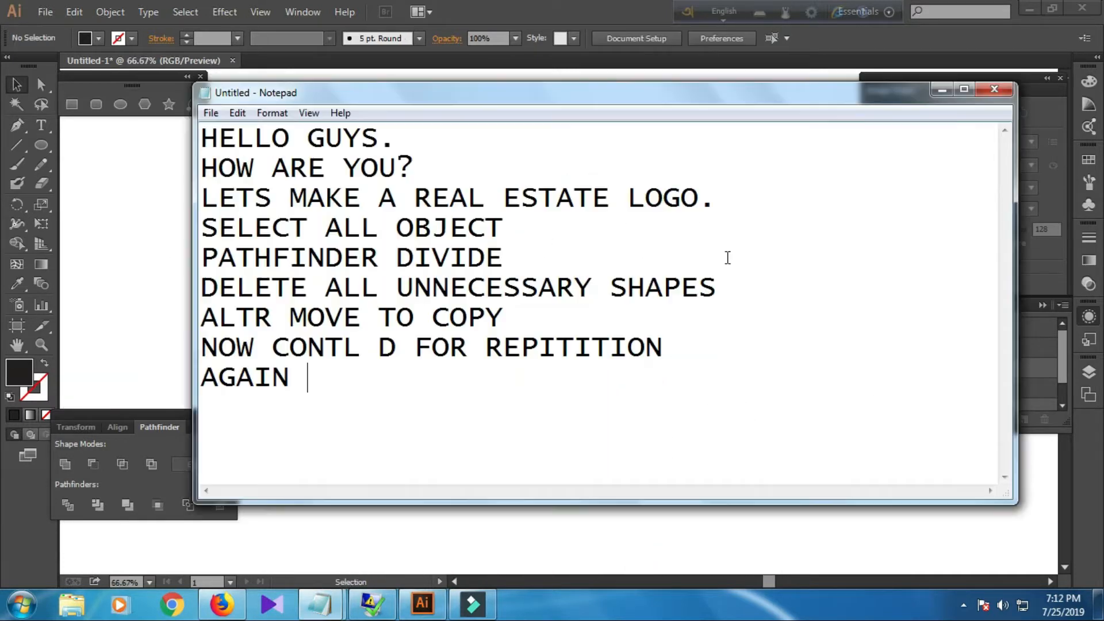
text(DELET ALL UN)
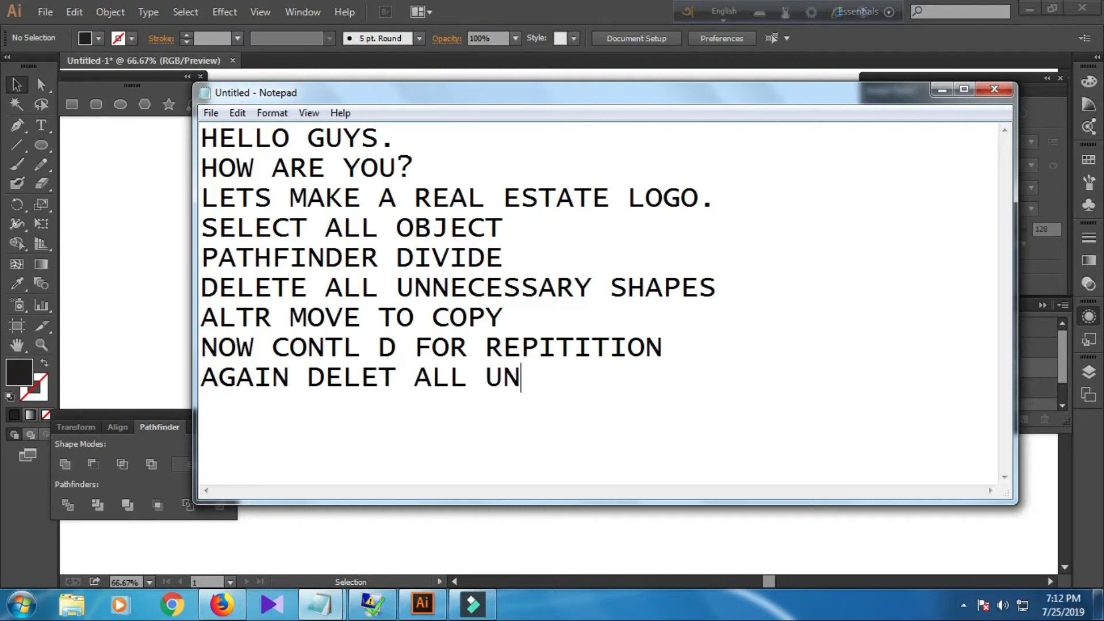
text(NECESSAR)
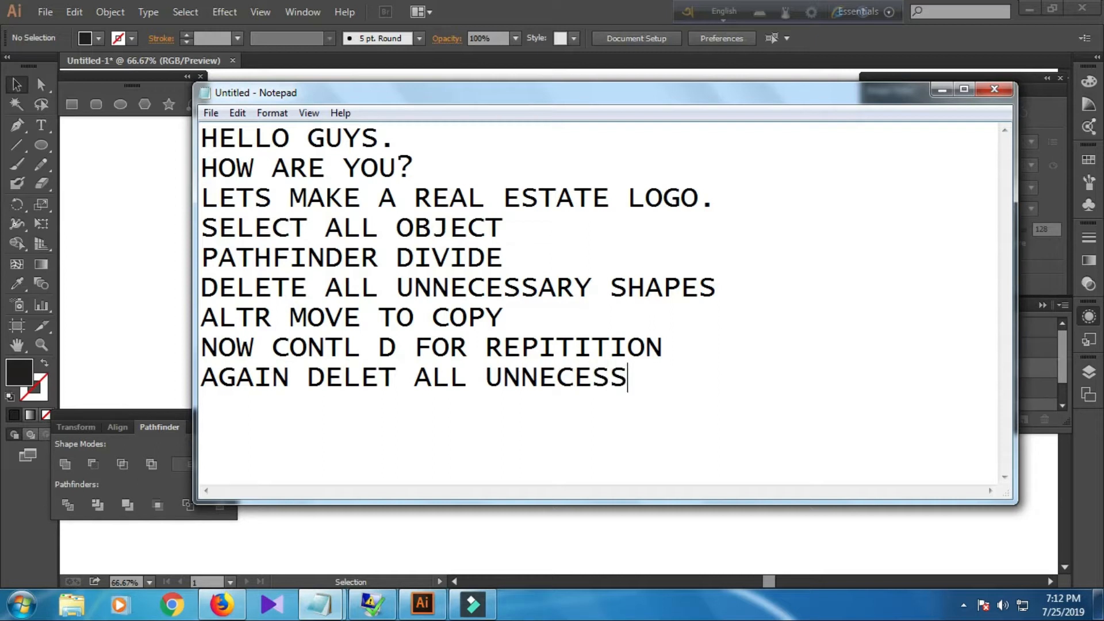
text(Y SHAPES)
key(Return)
text(IT IS VERY )
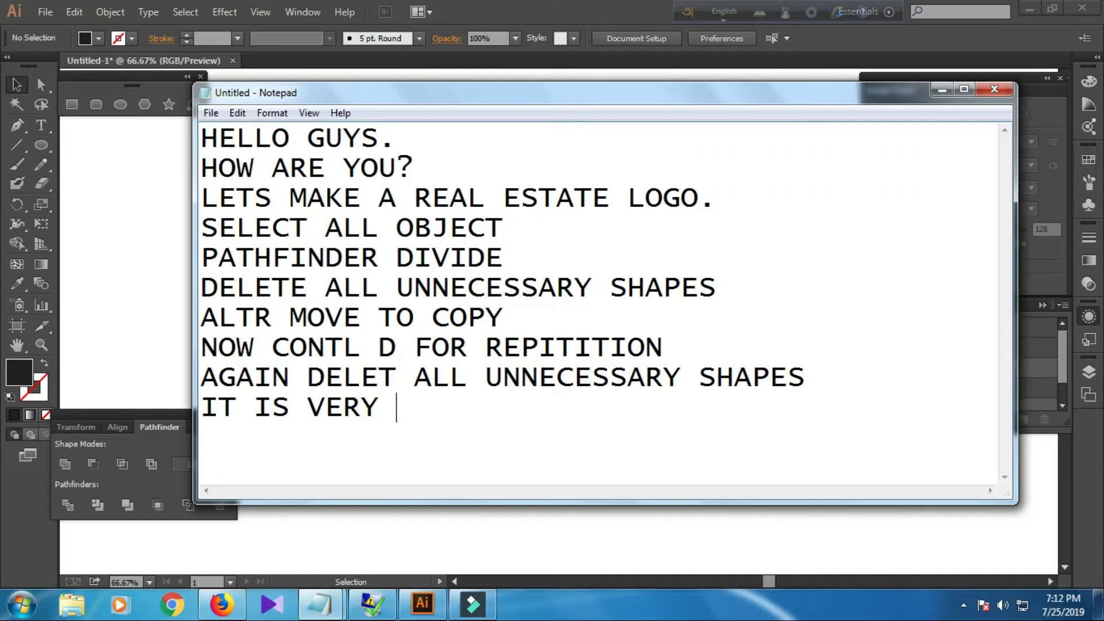
text(IMPORTAN)
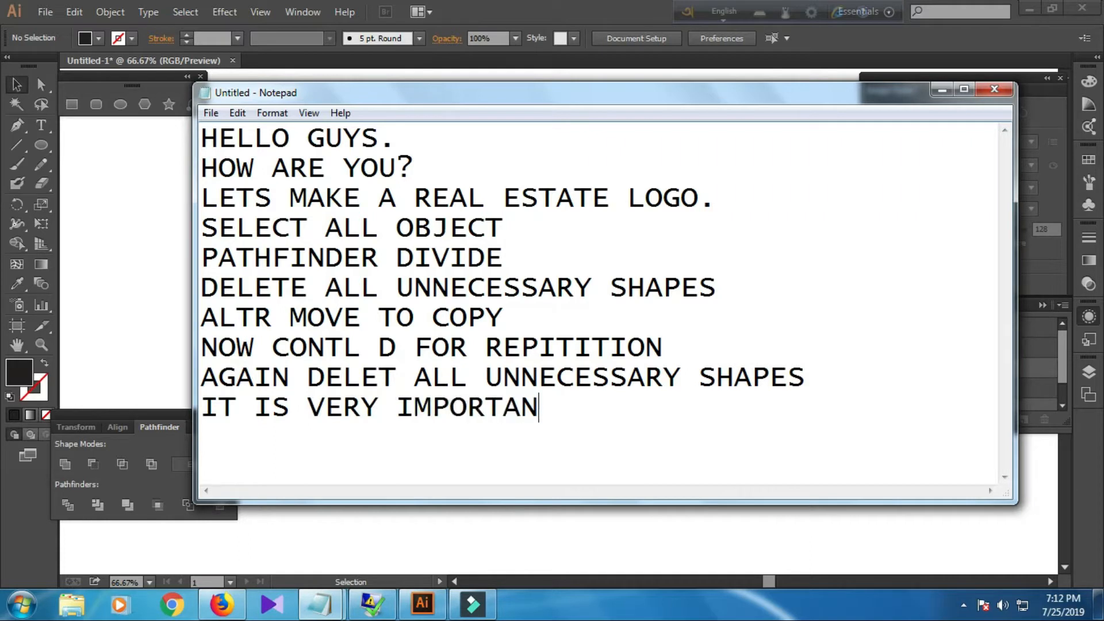
text(T OTHERWI)
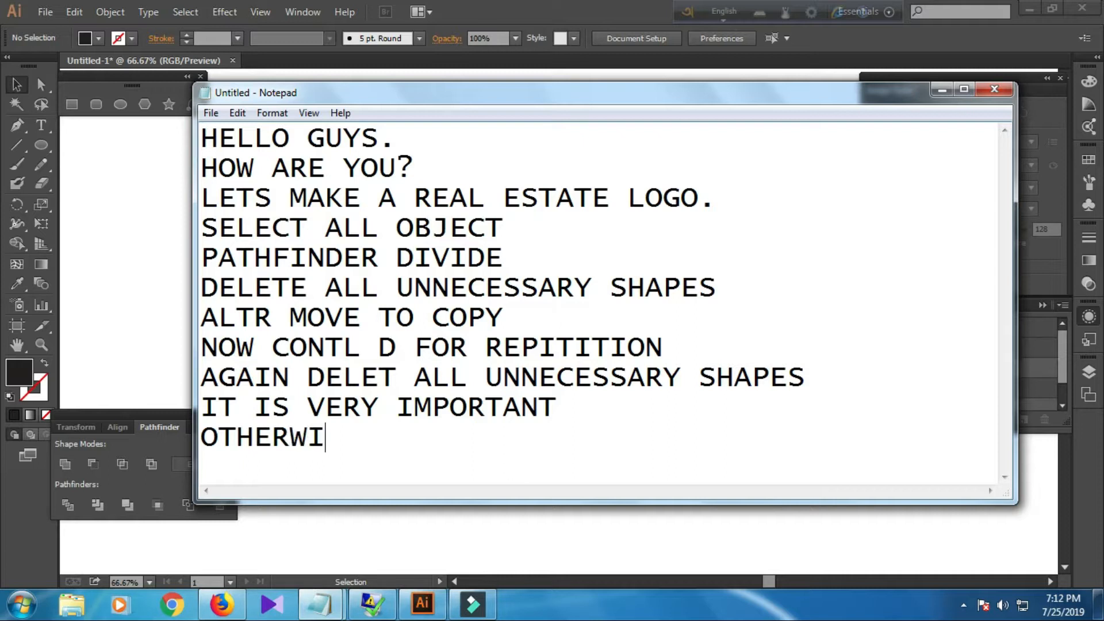
text(SE THEY WILL DISTURB LE)
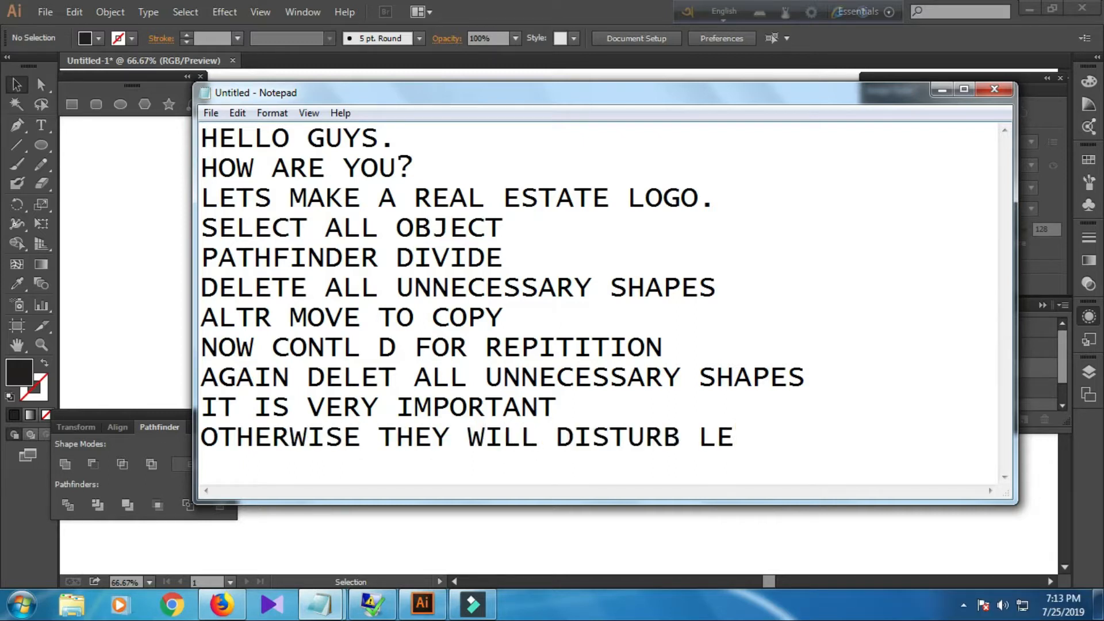
key(BackSpace)
text(ATER)
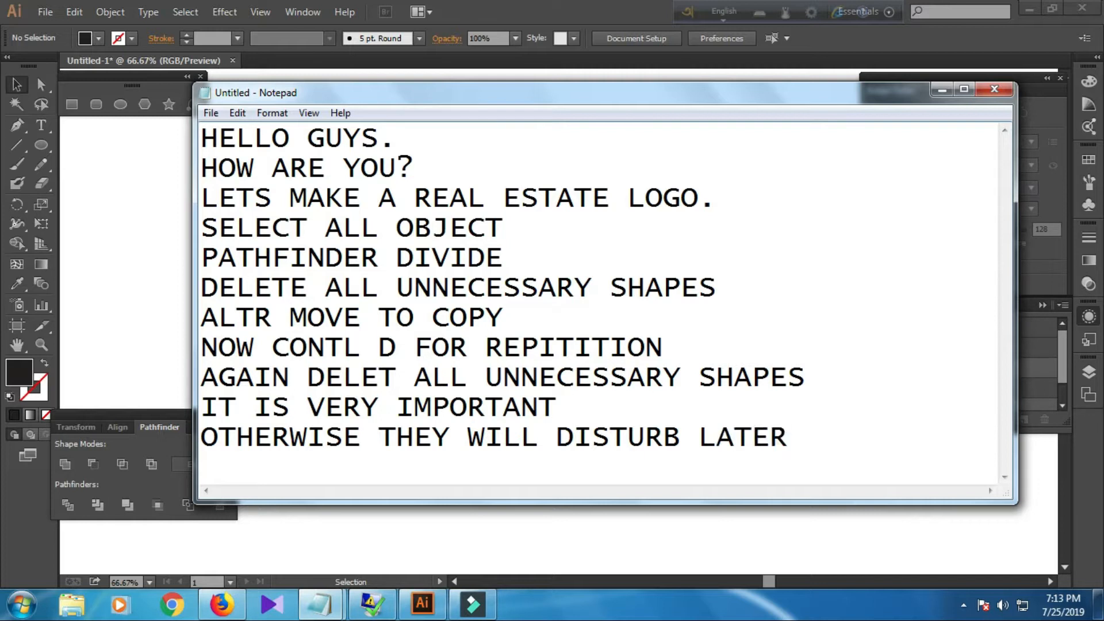
Return to the artboard, select the divided vertical lines and ungroup them, then deselect.
click(118, 240)
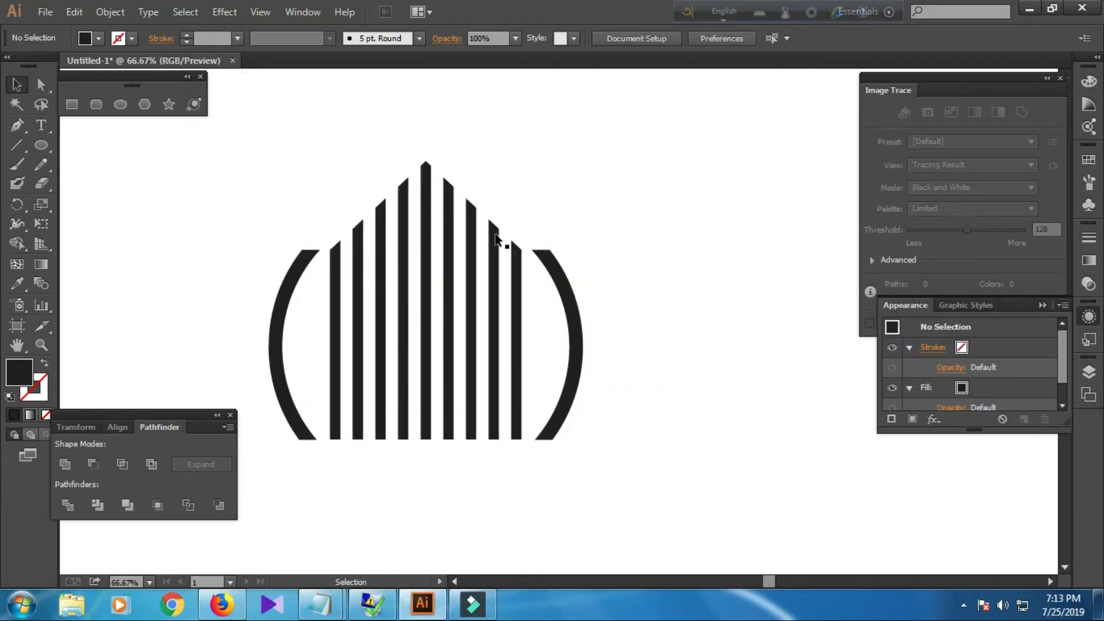
drag(673, 278, 705, 250)
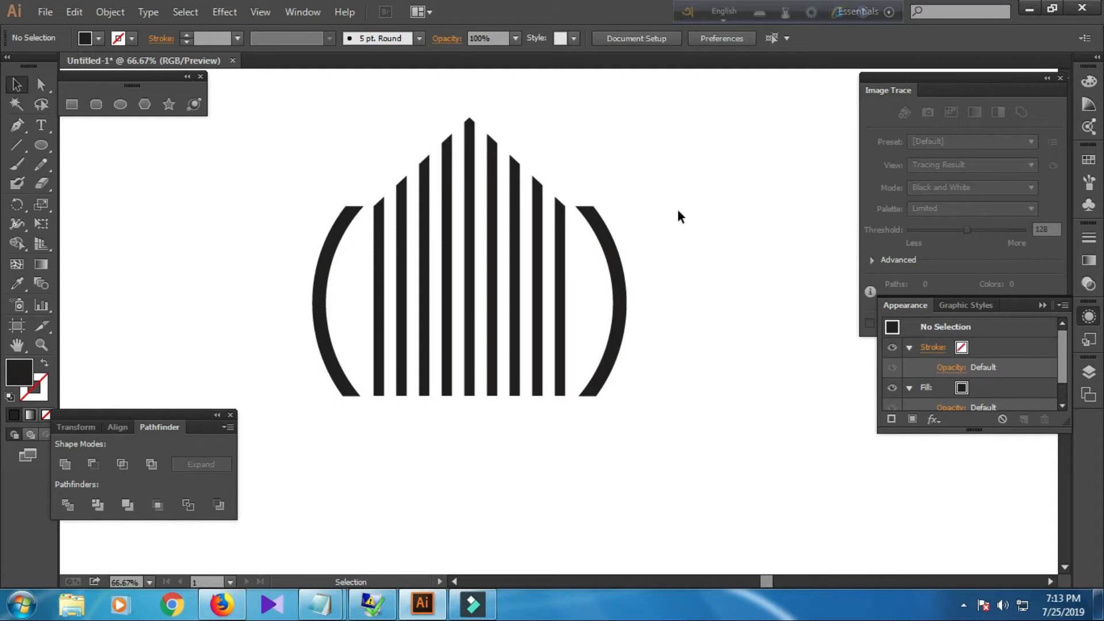
drag(498, 149, 563, 225)
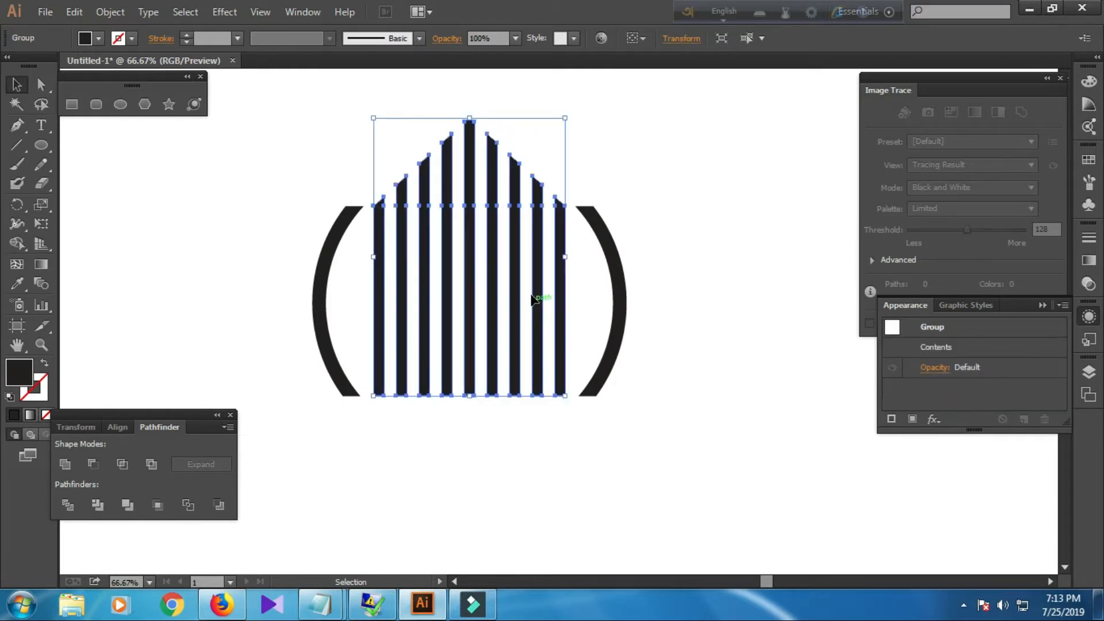
right_click(530, 296)
click(566, 389)
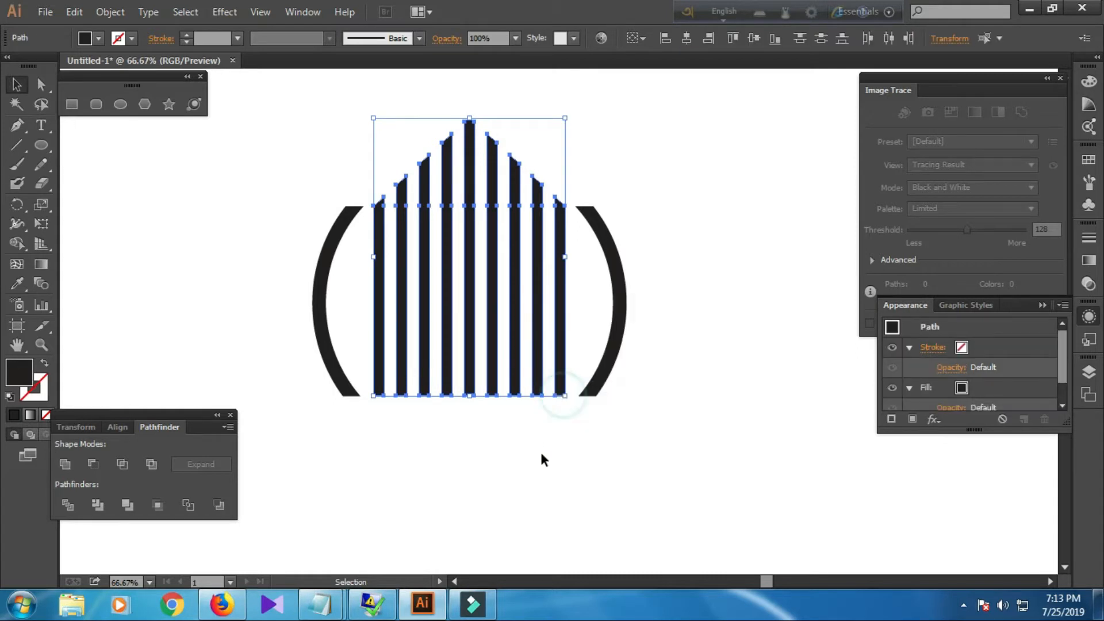
click(540, 460)
Group the middle line with the lines to its right, and group the four lines left of the middle separately.
drag(458, 113, 562, 242)
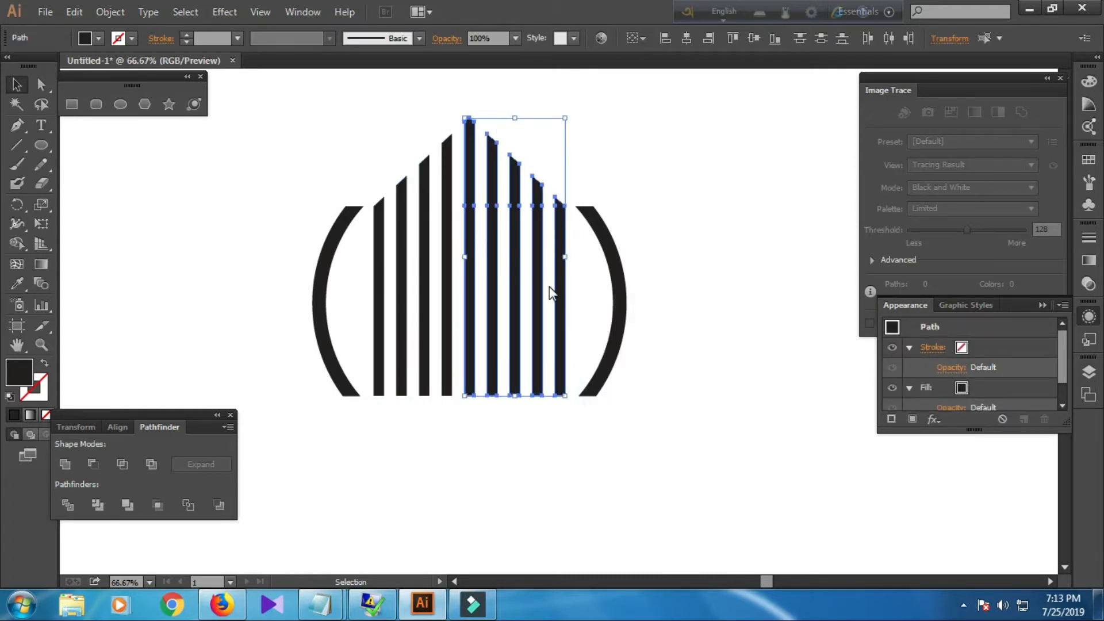
right_click(550, 288)
click(600, 364)
drag(369, 165, 452, 221)
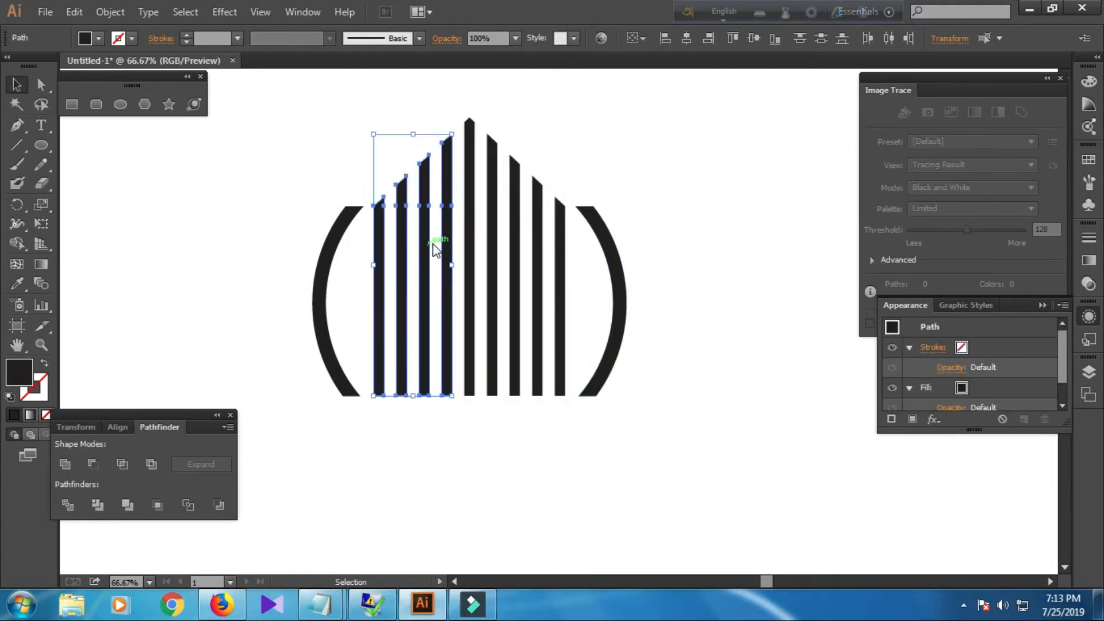
right_click(433, 242)
click(470, 320)
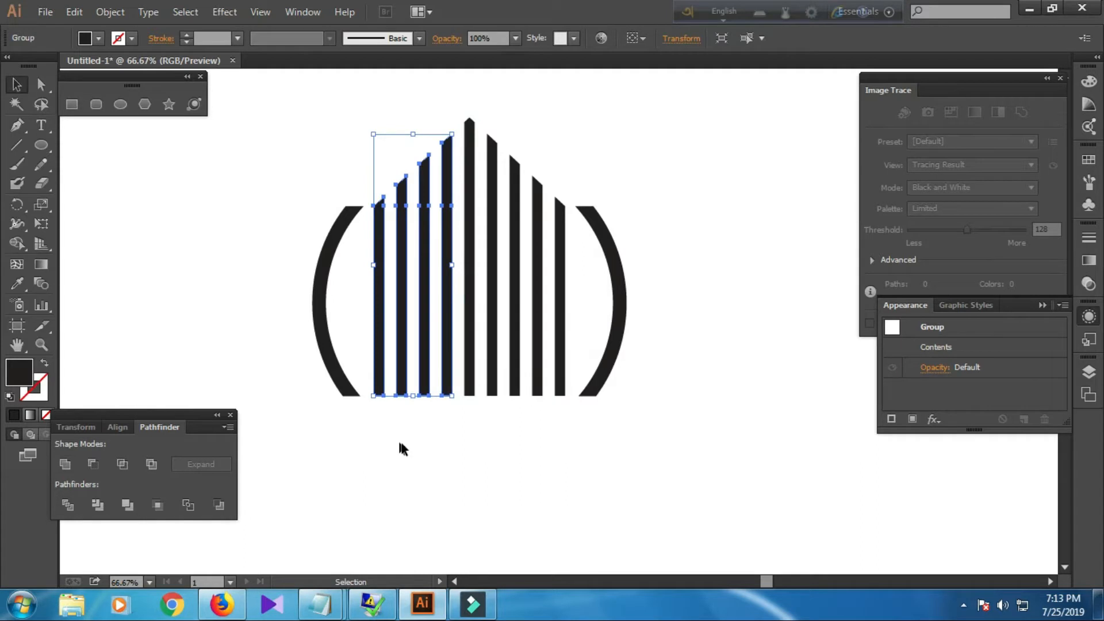
Color the left line group with the light blue of the reference logo's lines using the Eyedropper.
scroll(403, 442, down, 1)
drag(296, 363, 453, 322)
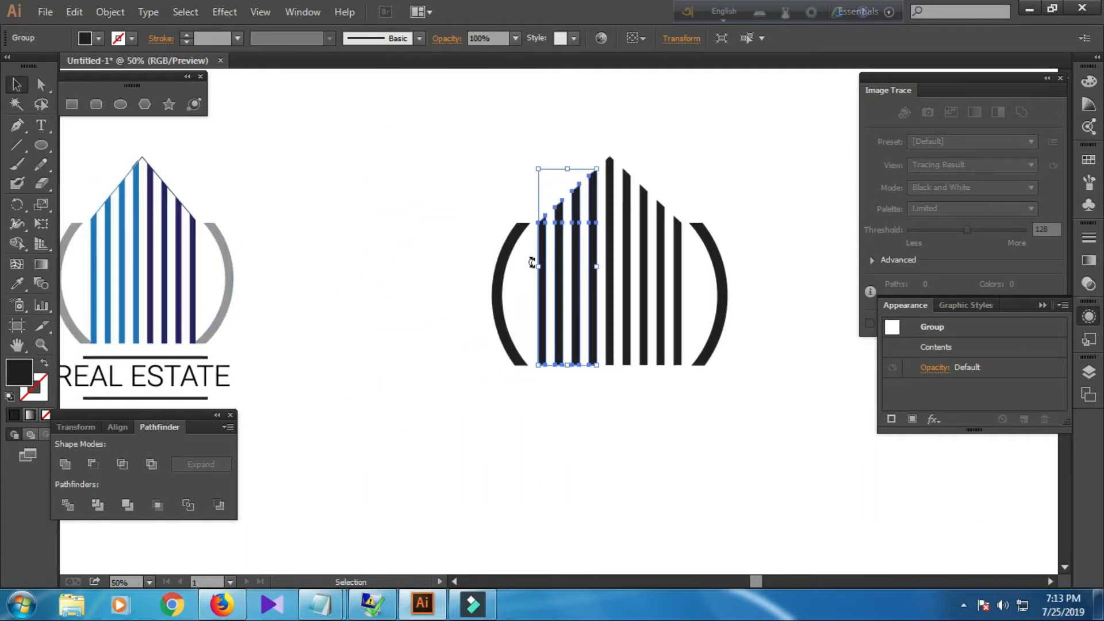
click(17, 283)
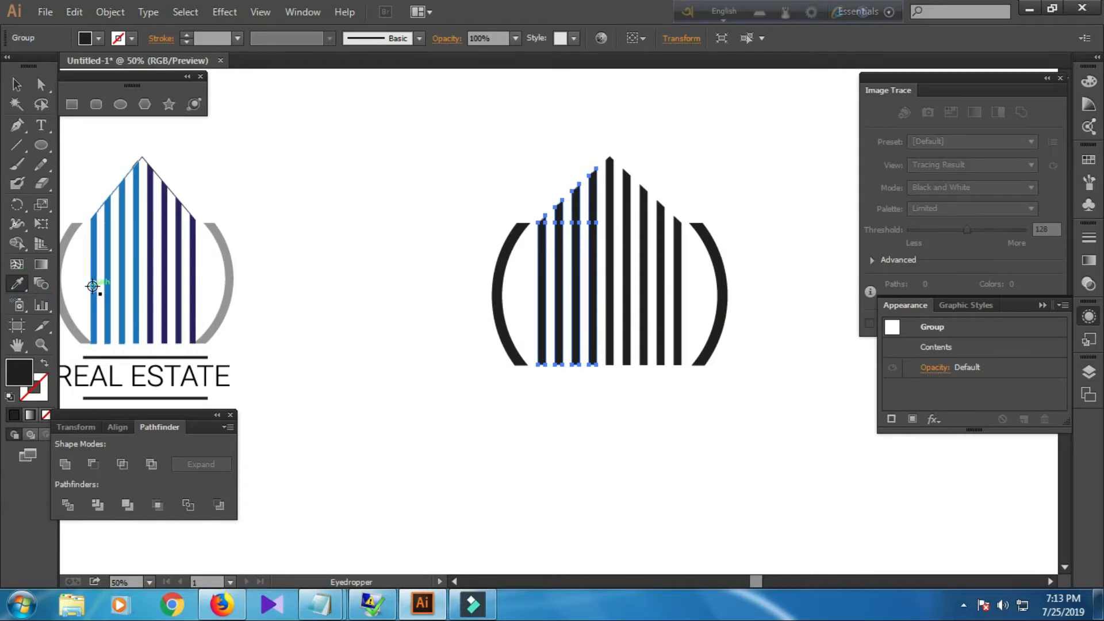
click(92, 286)
click(16, 84)
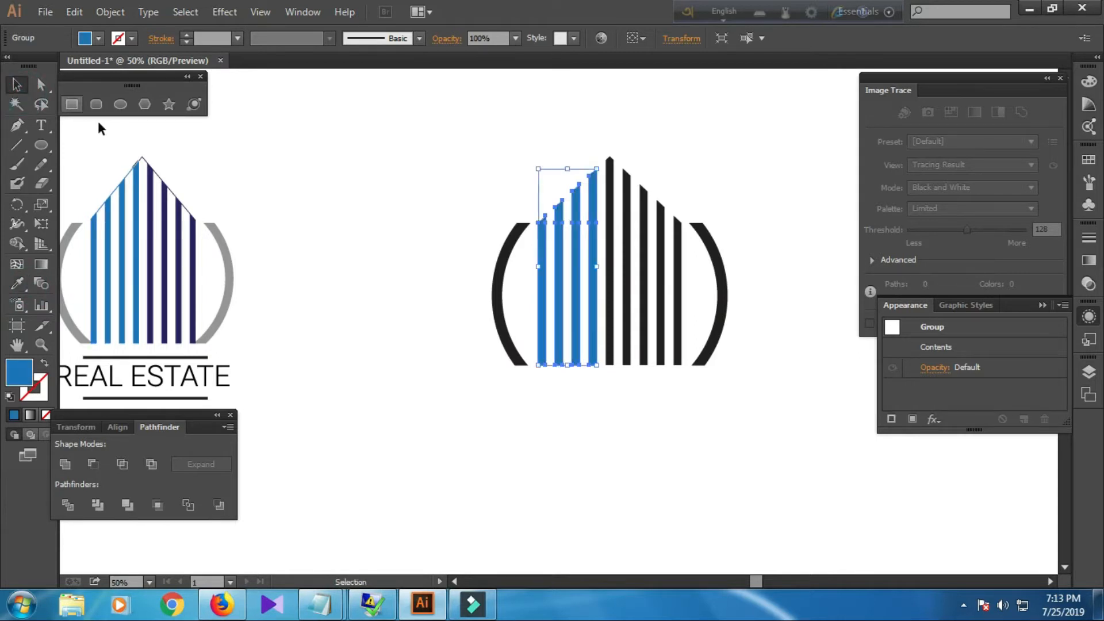
Color the right line group with the reference logo's dark navy using the Eyedropper.
click(633, 260)
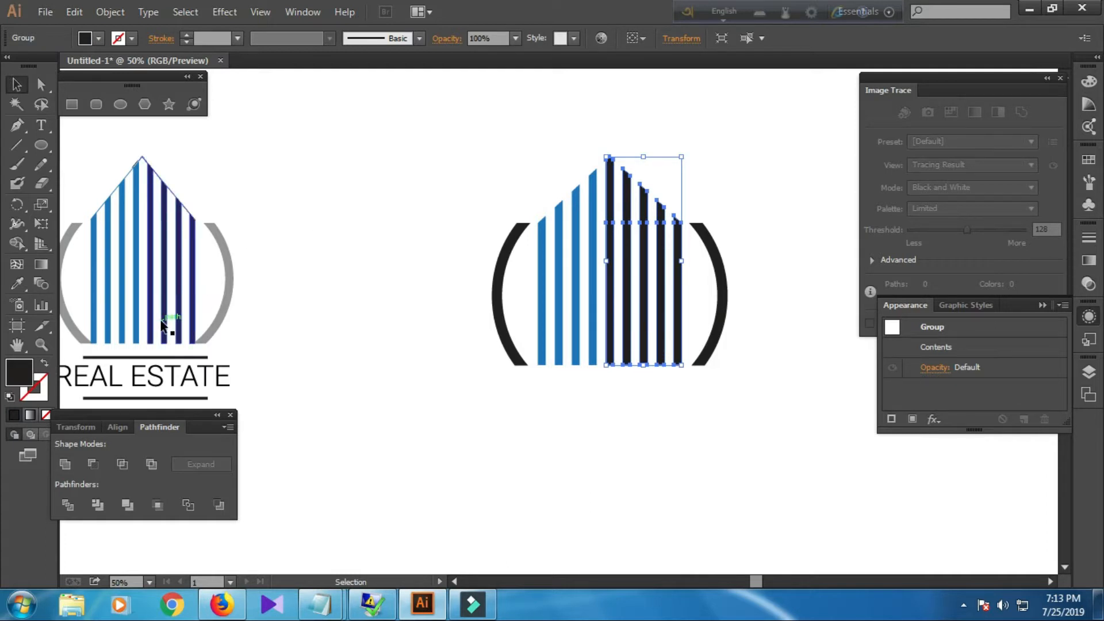
click(17, 283)
click(149, 281)
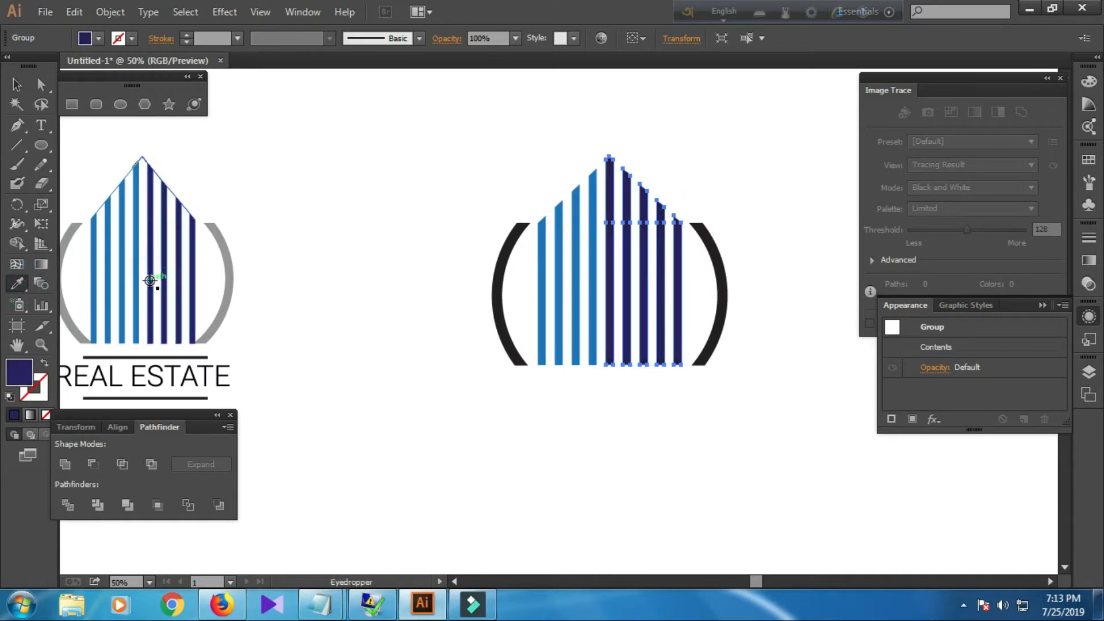
click(17, 84)
Color both arcs with the reference logo's grey using the Eyedropper, then deselect.
click(493, 305)
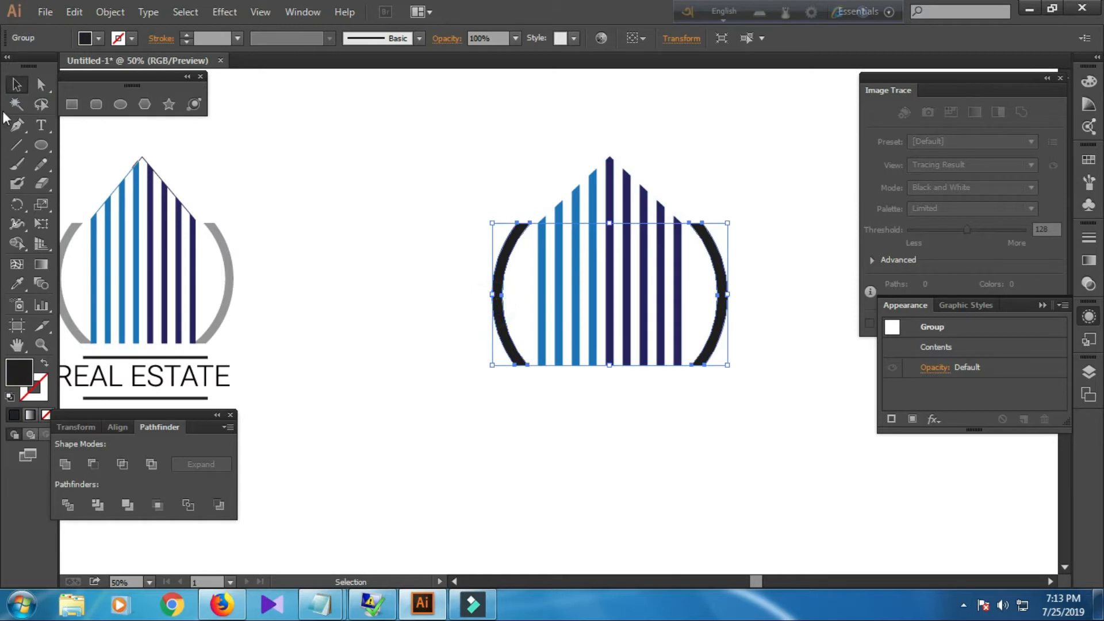
click(17, 286)
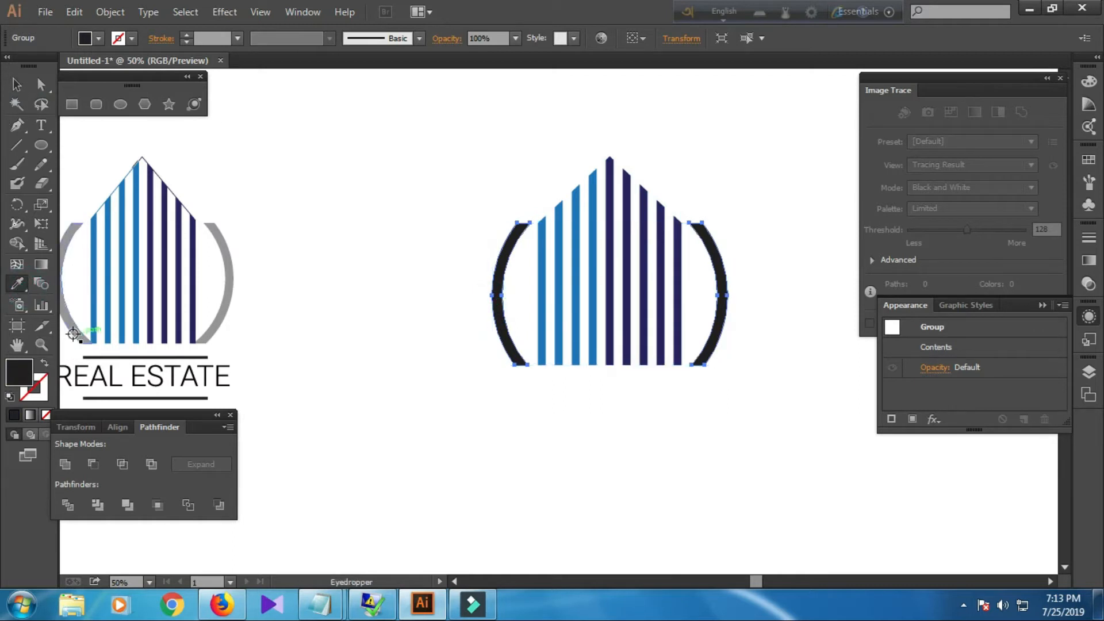
click(79, 338)
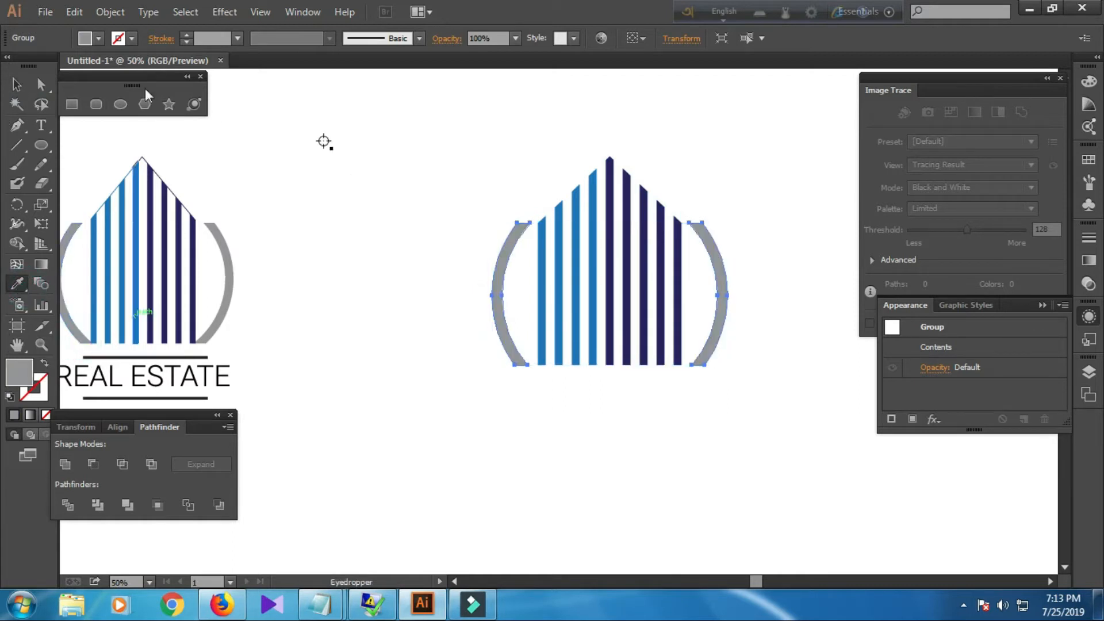
click(16, 85)
click(355, 229)
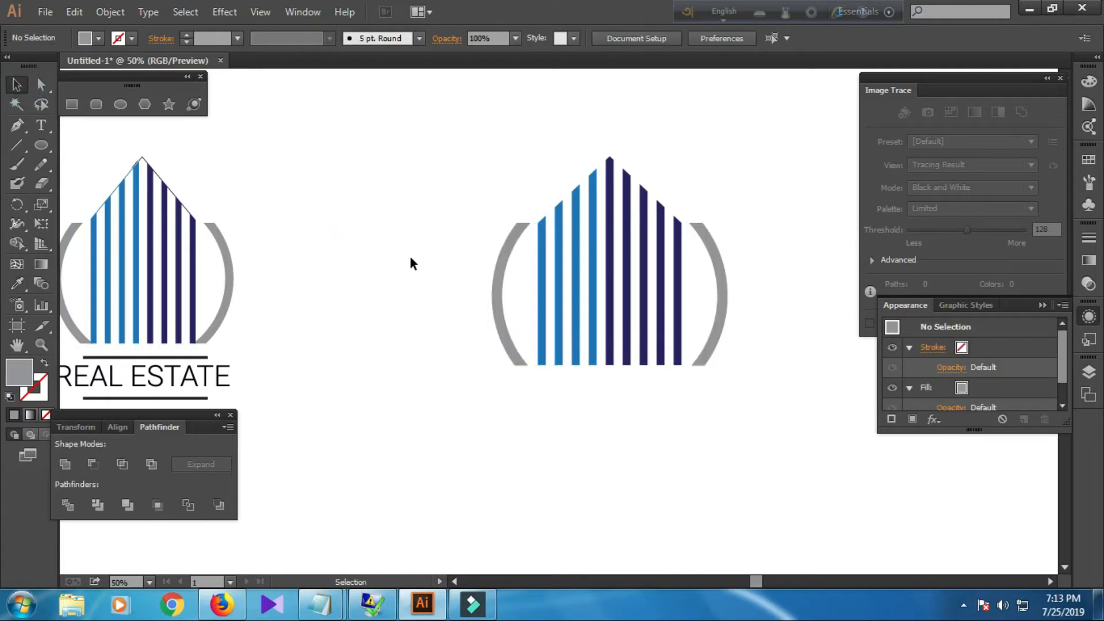
With the Line Segment tool, no fill and black stroke, draw a horizontal line below the logo and set its stroke to 8 pt.
scroll(409, 257, down, 1)
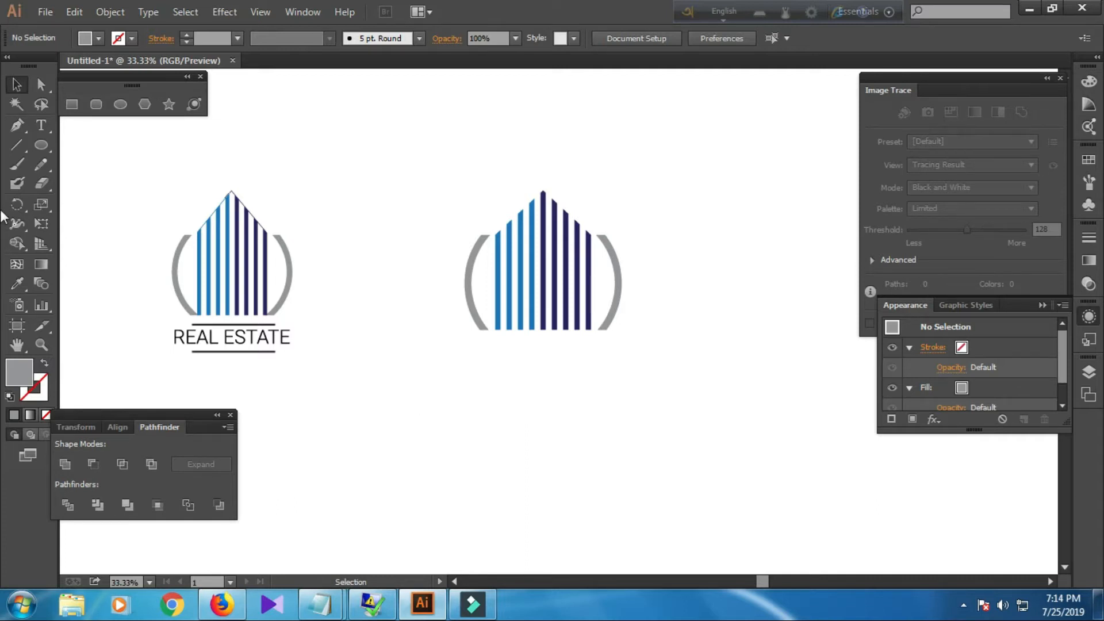
click(17, 144)
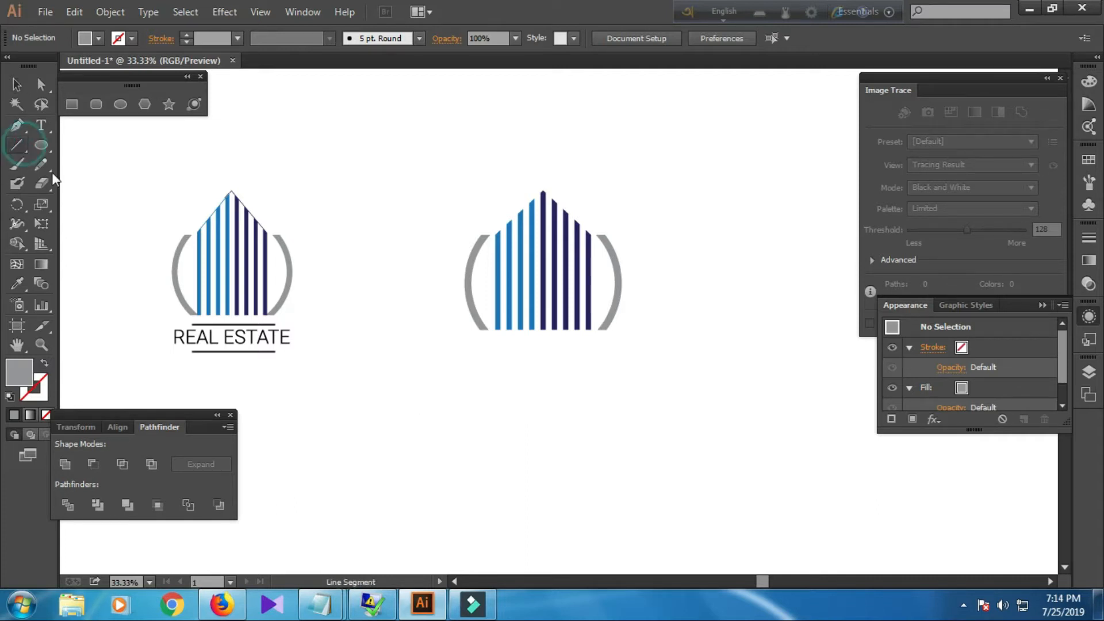
click(99, 38)
key(slash)
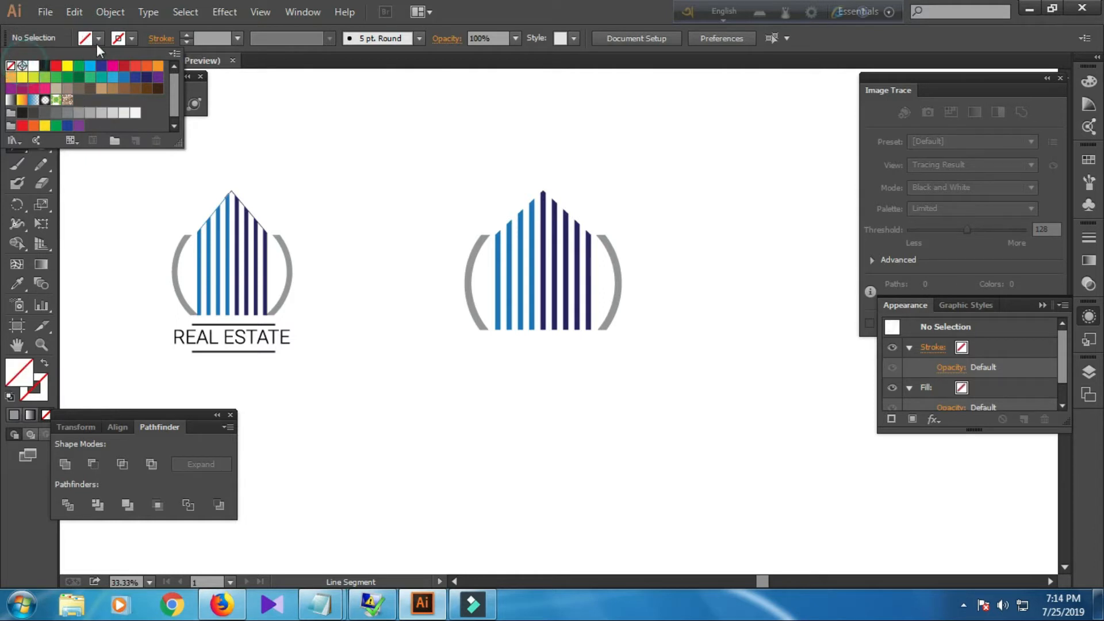
click(131, 38)
click(45, 65)
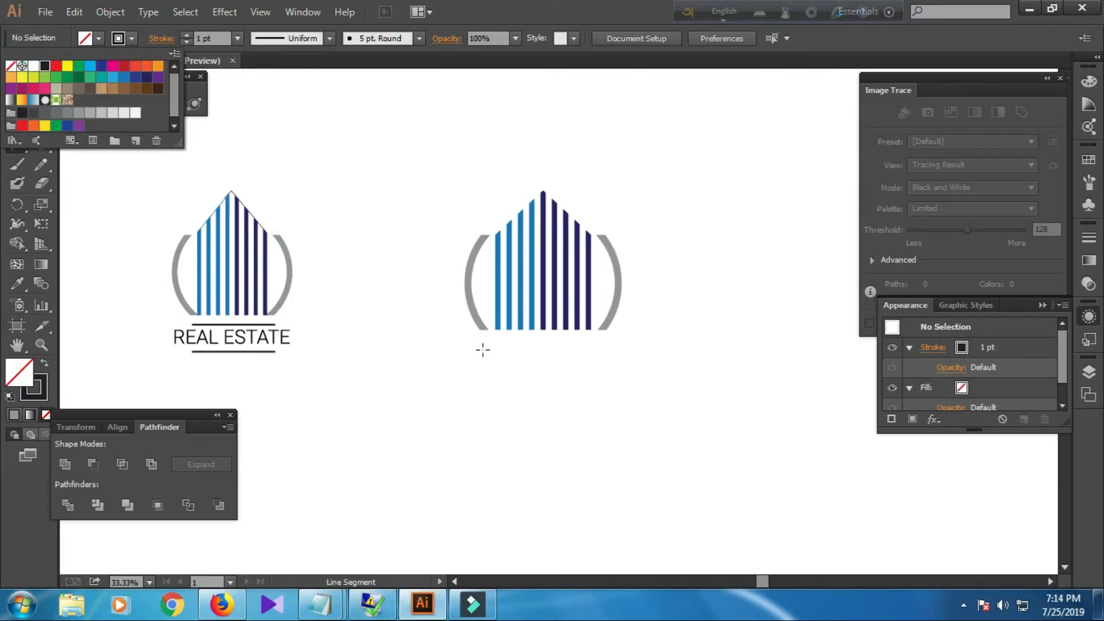
click(140, 205)
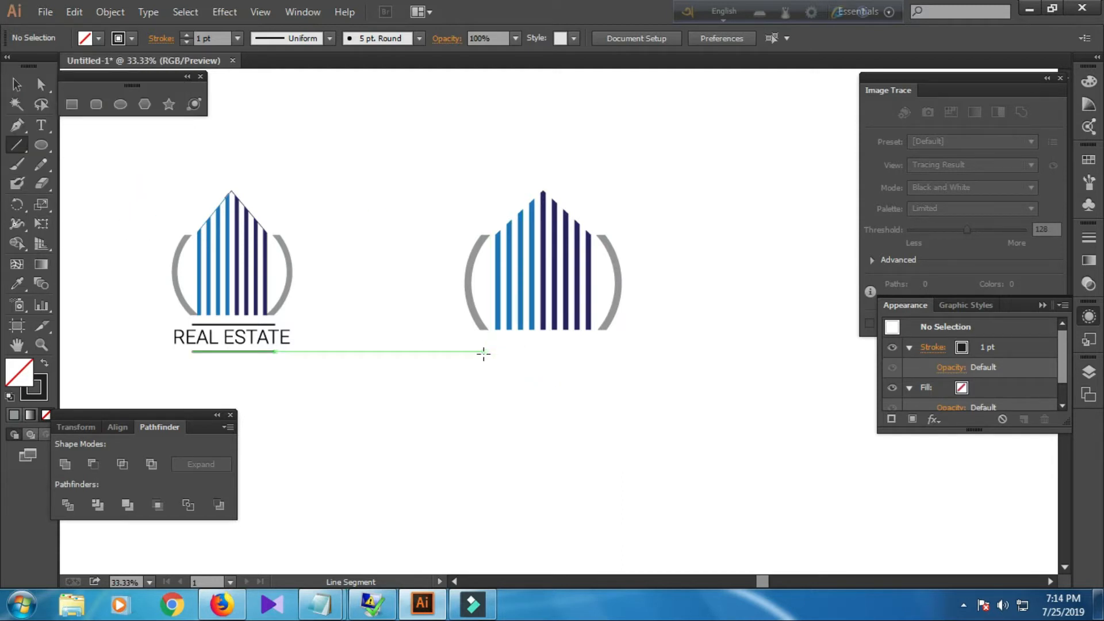
drag(483, 349, 608, 353)
scroll(584, 444, up, 2)
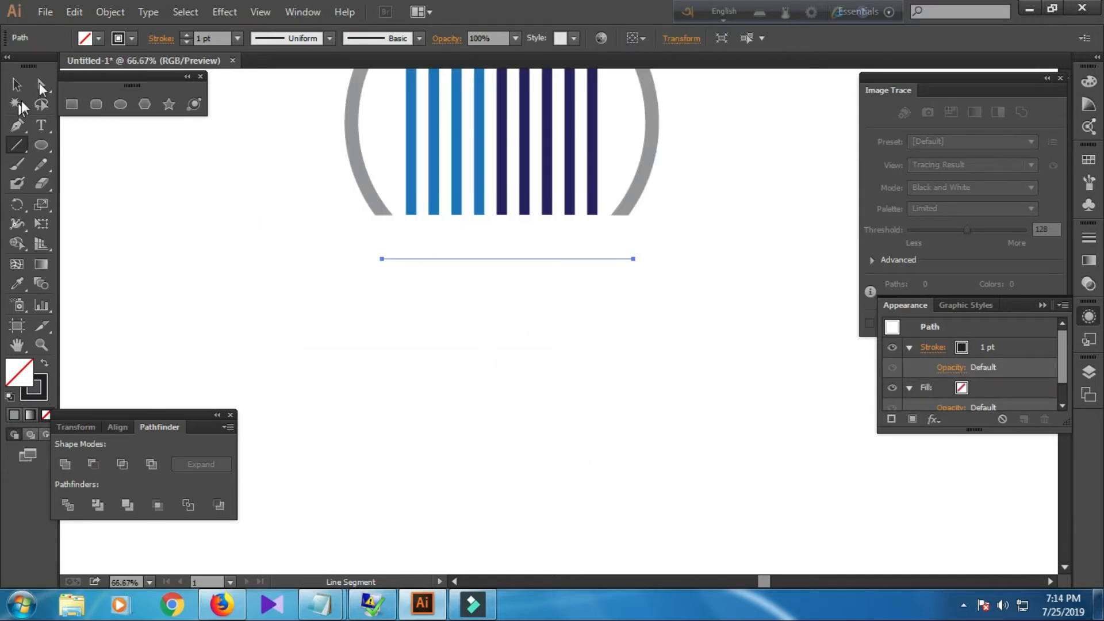
scroll(201, 37, up, 7)
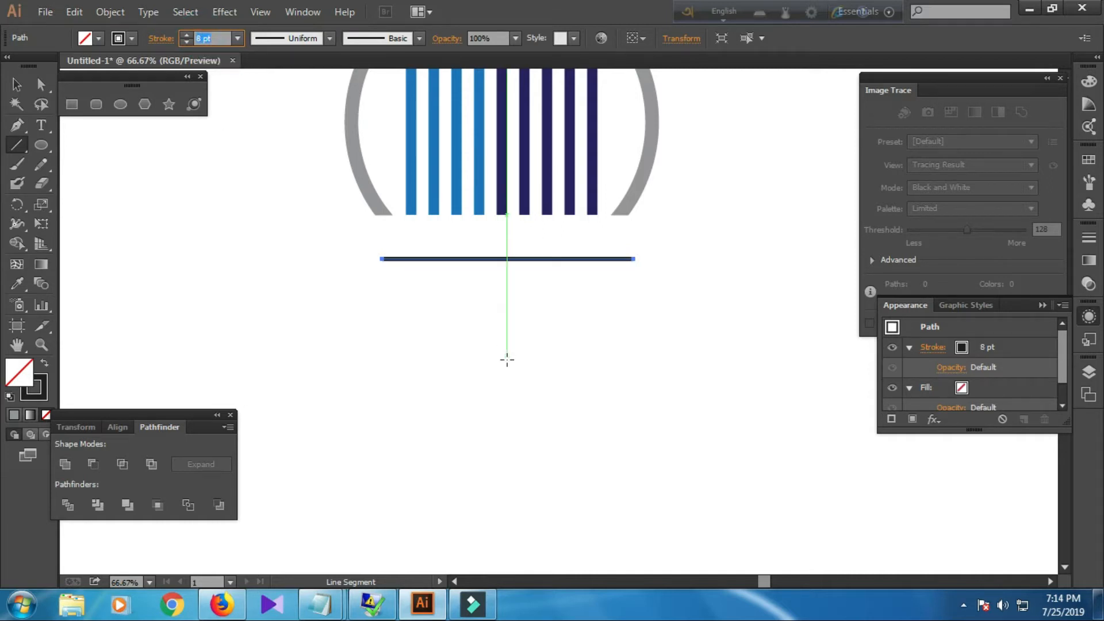
Nudge the horizontal line upward closer to the bottom of the arcs.
click(16, 85)
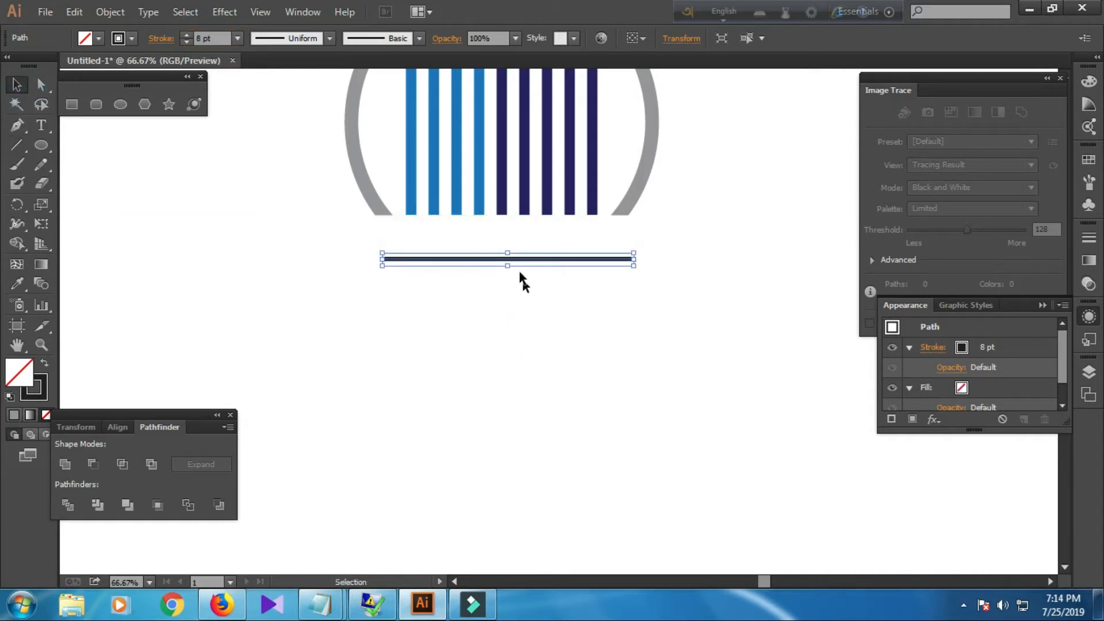
key(Up)
key(Up)
key(Up)
key(Up)
key(Up)
key(Up)
key(Up)
key(Up)
key(Up)
key(Up)
key(Up)
key(Up)
key(Up)
key(Up)
key(Up)
key(Up)
key(Up)
key(Up)
key(Up)
key(Up)
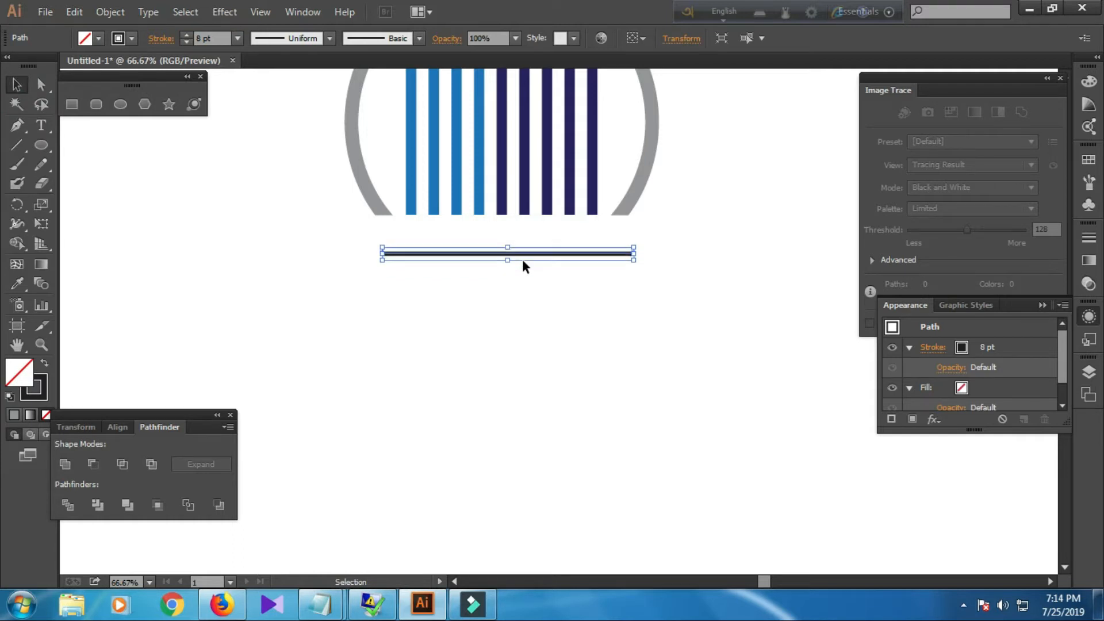
key(Up)
key(Up)
key(Up)
key(Up)
key(Up)
key(Up)
key(Up)
key(Up)
key(Up)
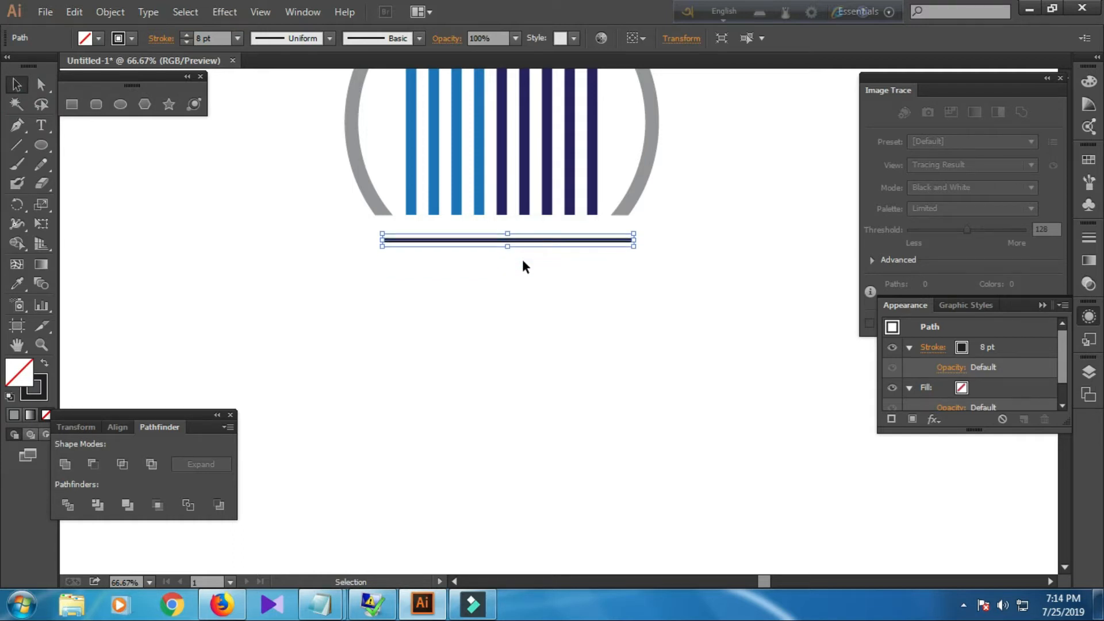
Duplicate the horizontal line to a second copy further below the logo.
drag(532, 243, 529, 298)
click(542, 370)
key(ctrl+minus)
key(ctrl+minus)
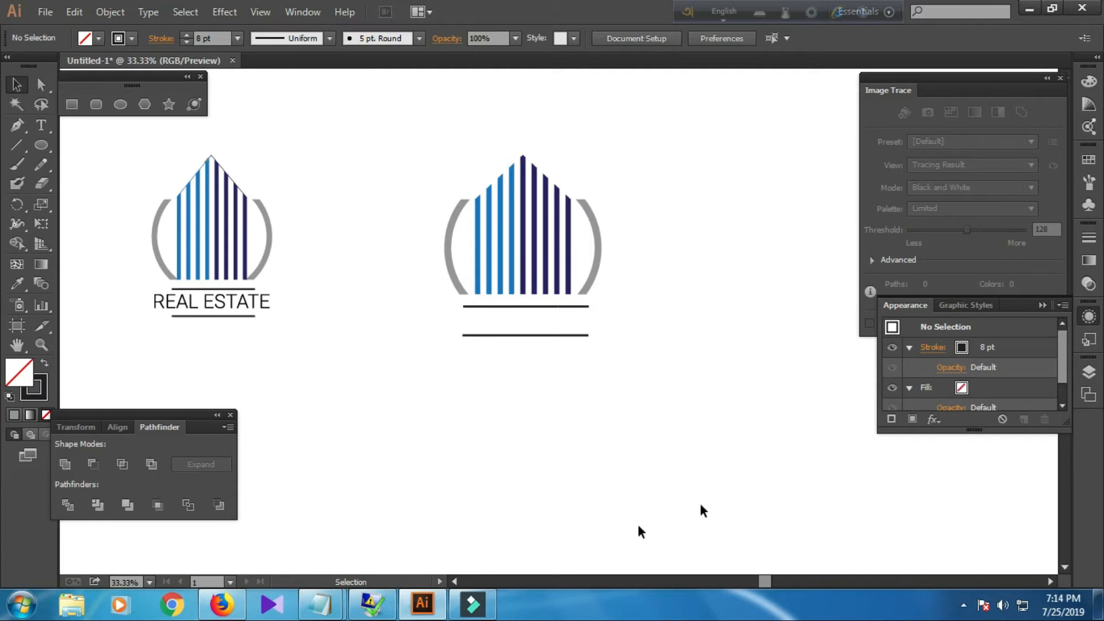
Add the text REAL ESTATE in Roboto Light at 84 pt and place it below the logo.
click(38, 126)
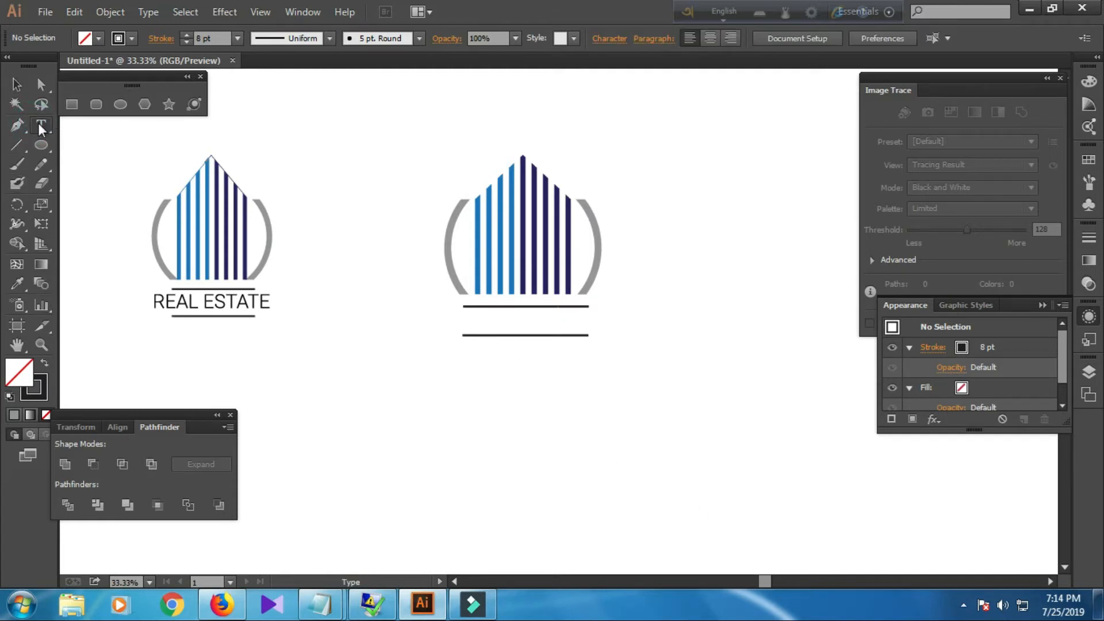
click(389, 366)
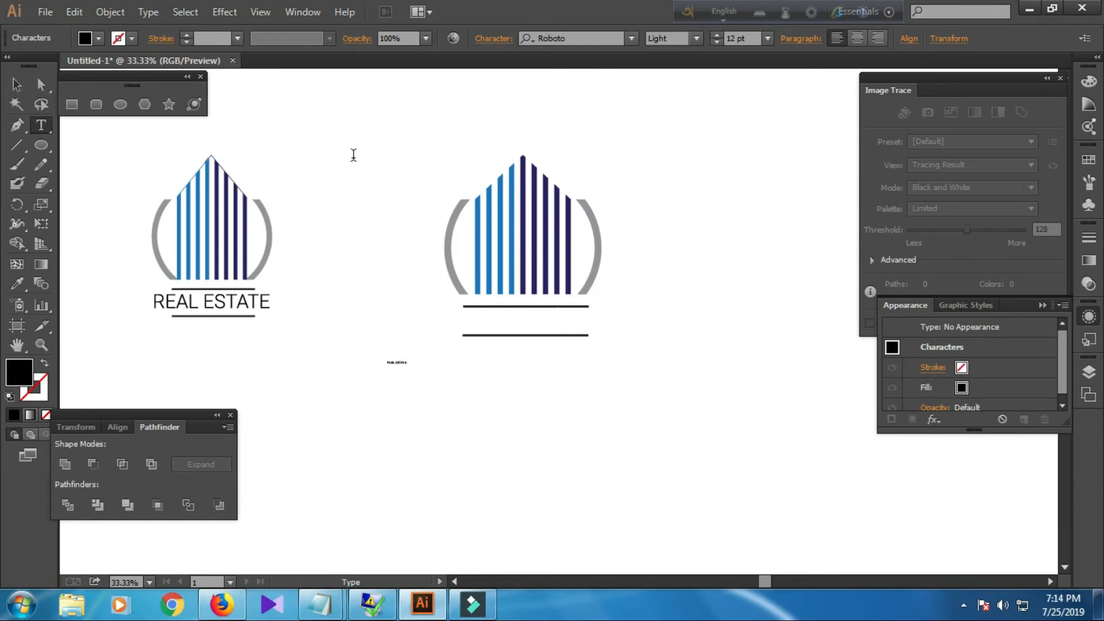
click(16, 85)
drag(408, 370, 470, 410)
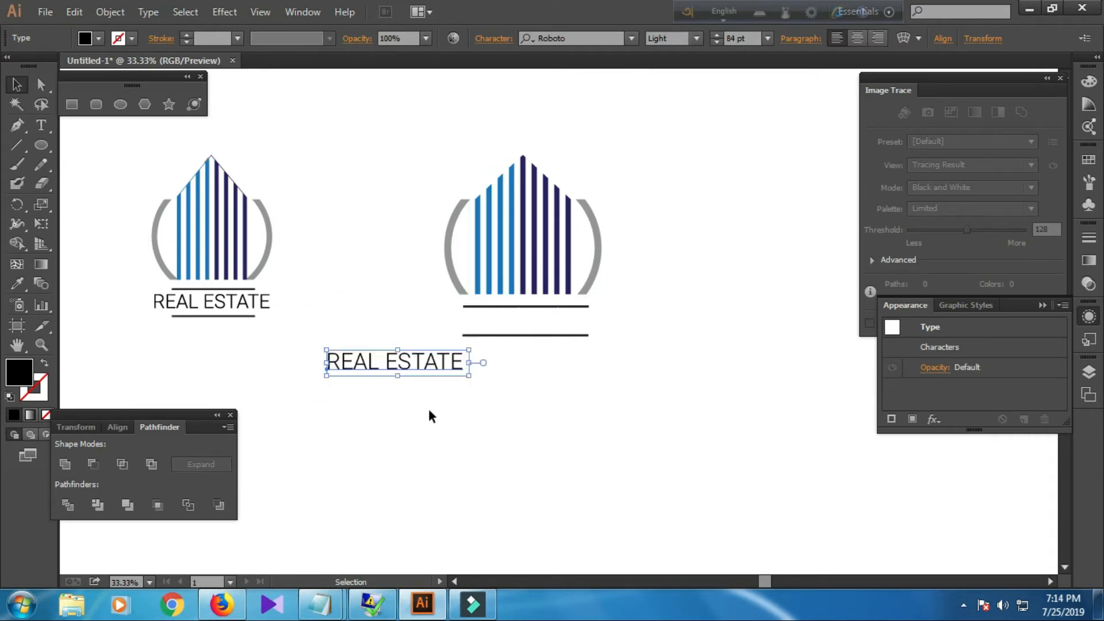
drag(411, 374, 459, 403)
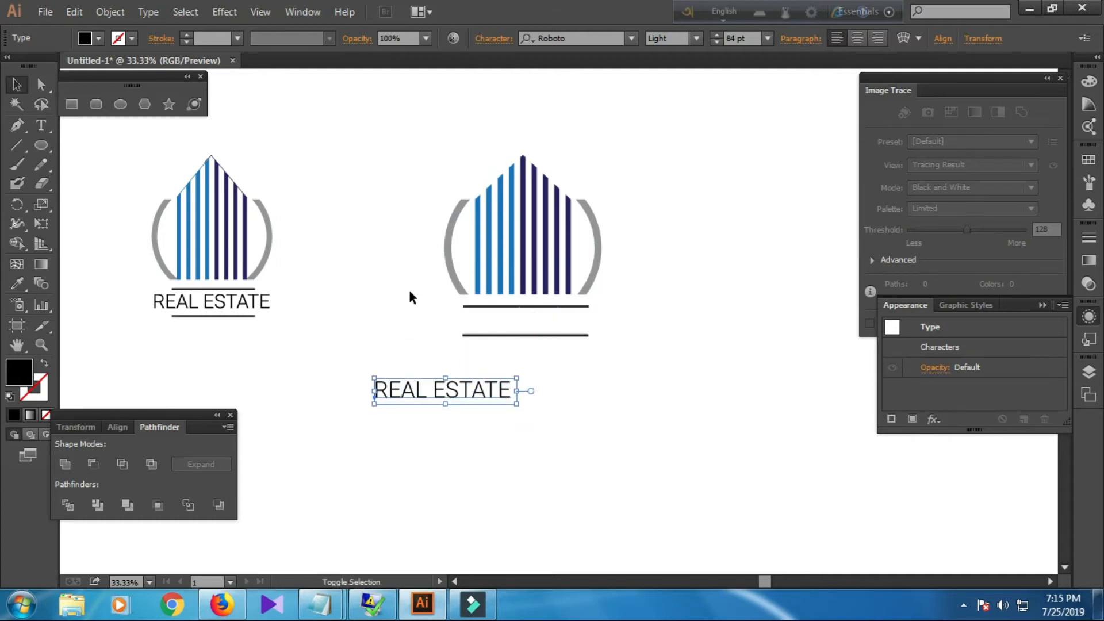
scroll(410, 288, up, 5)
scroll(420, 305, down, 5)
Group the two horizontal lines and color them with the arcs' grey using the Eyedropper, then deselect.
click(505, 377)
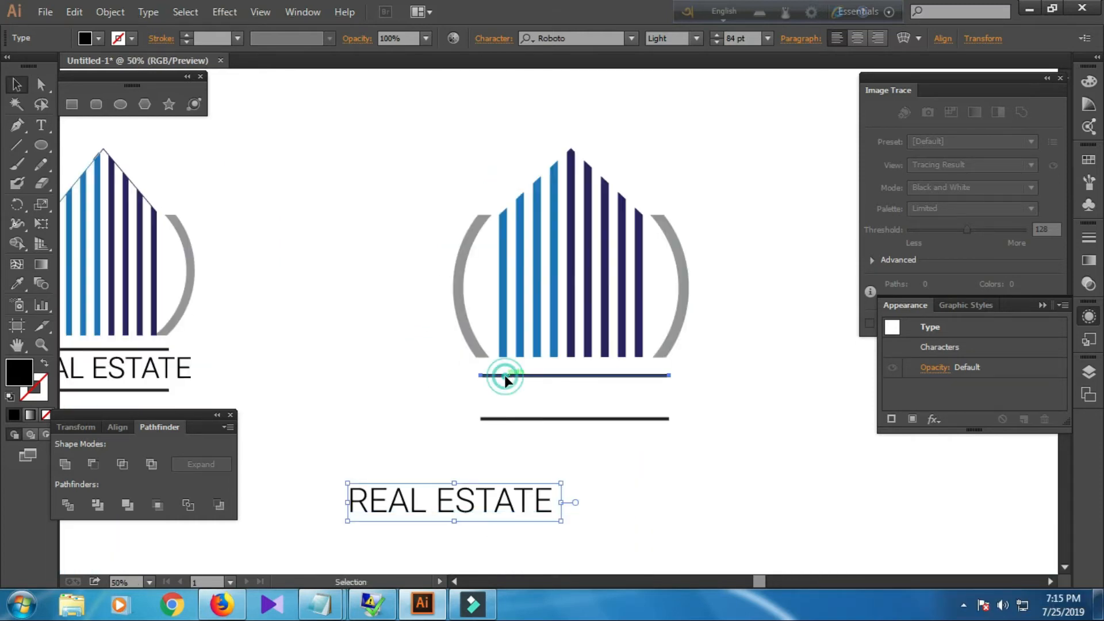
shift+click(517, 418)
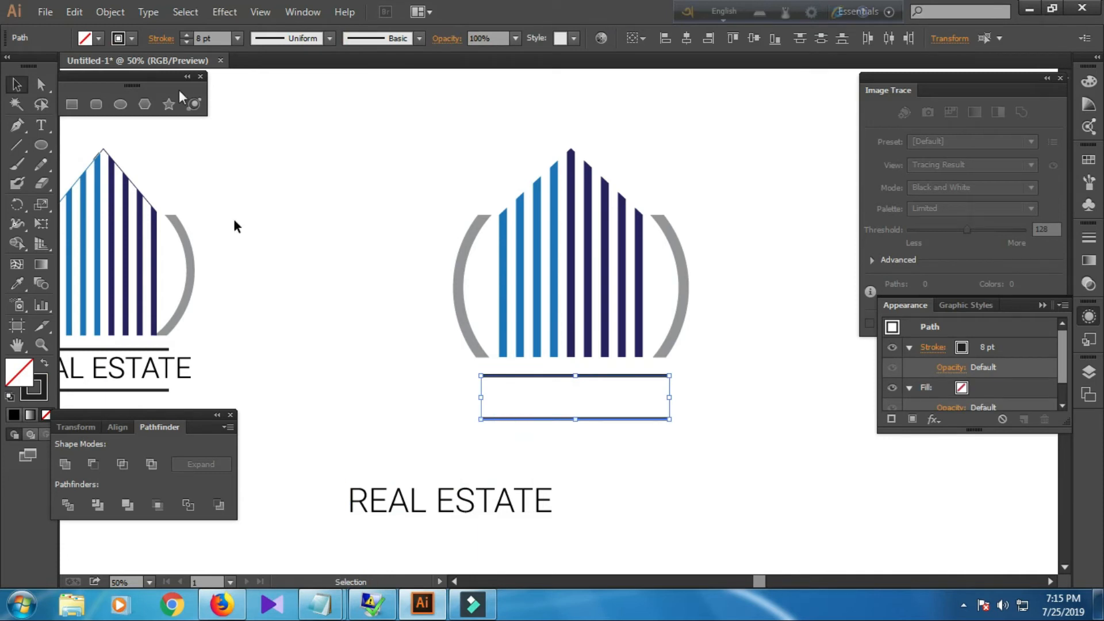
click(110, 11)
click(146, 181)
click(540, 387)
click(17, 283)
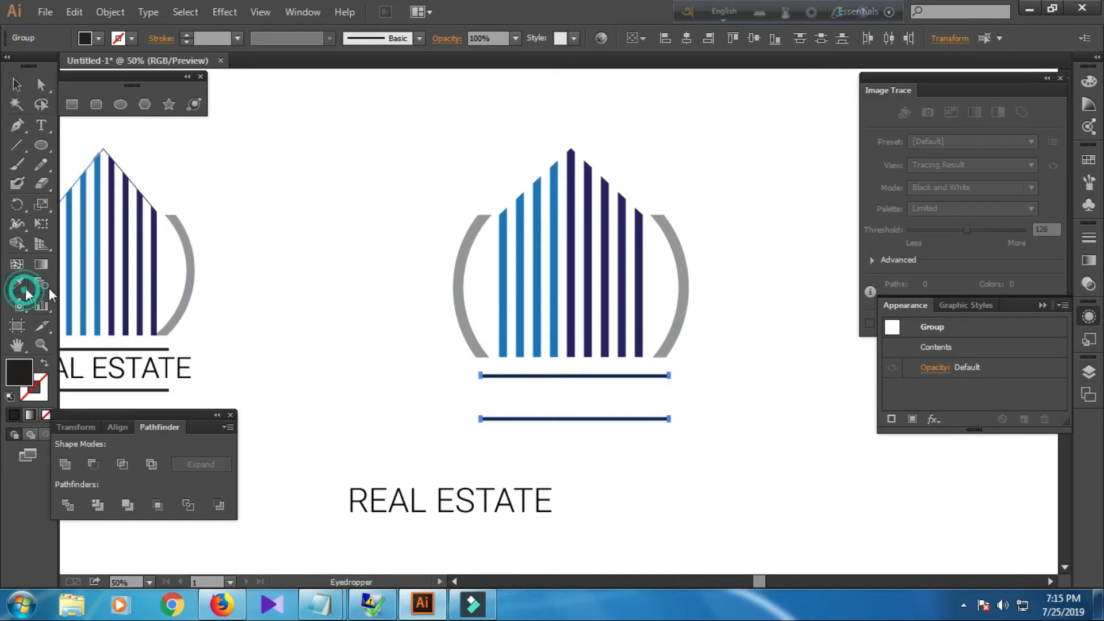
click(458, 263)
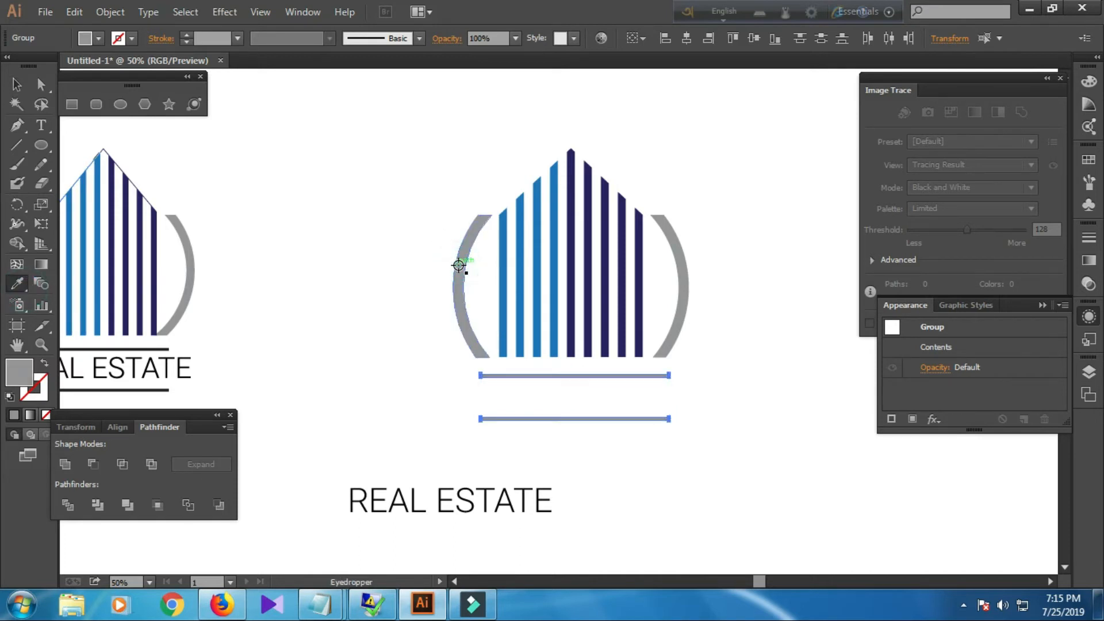
click(16, 85)
click(329, 286)
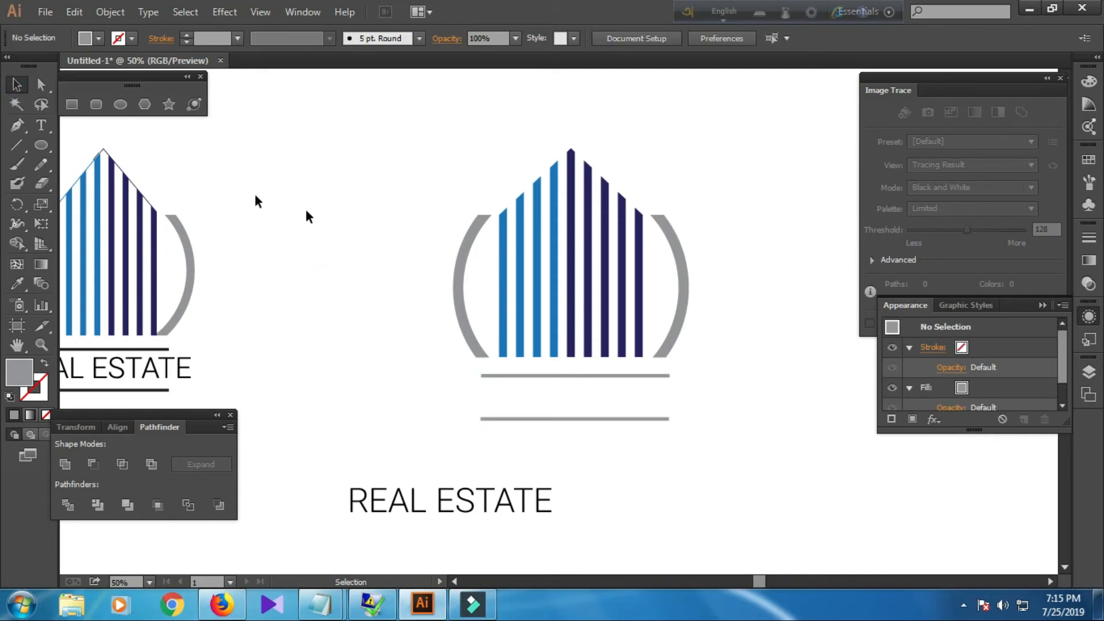
Move the REAL ESTATE text between the two grey lines and convert it to outlines.
click(416, 506)
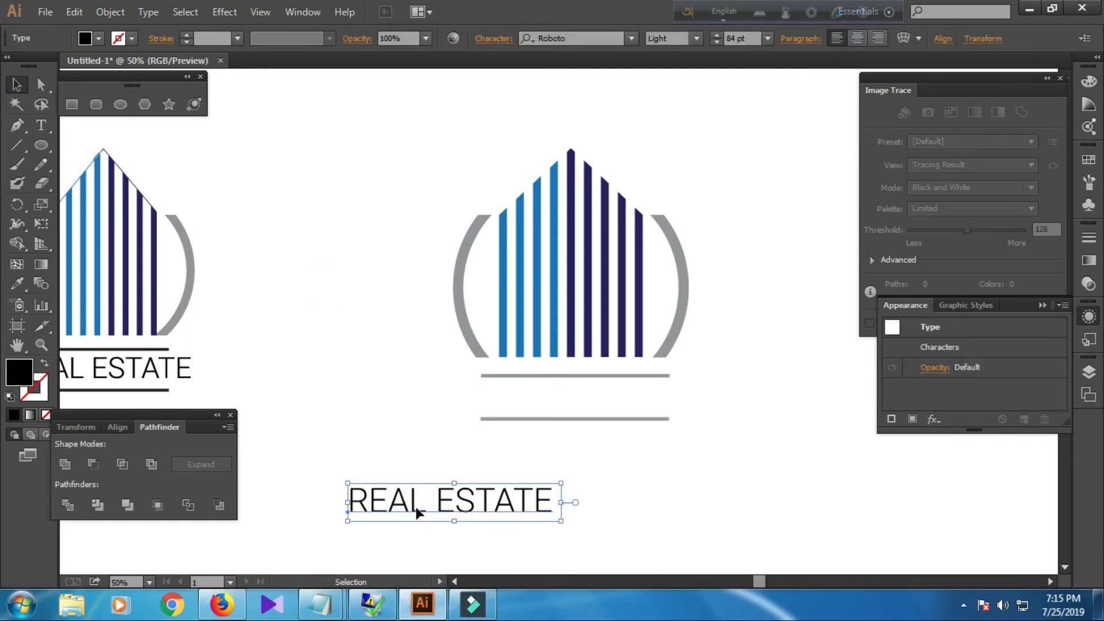
click(567, 42)
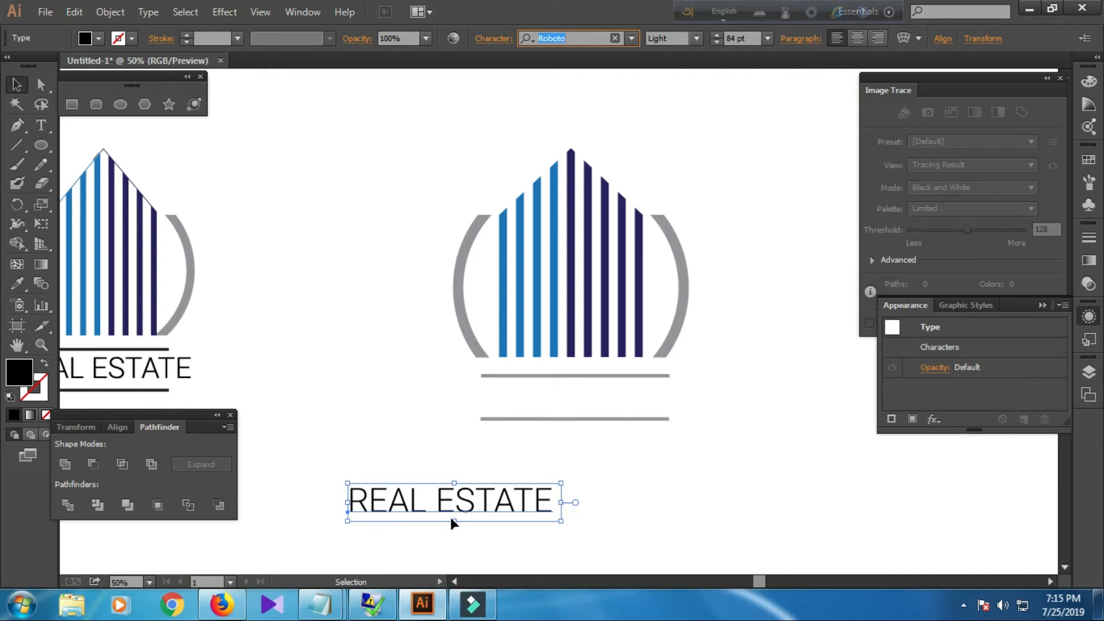
drag(464, 506, 583, 402)
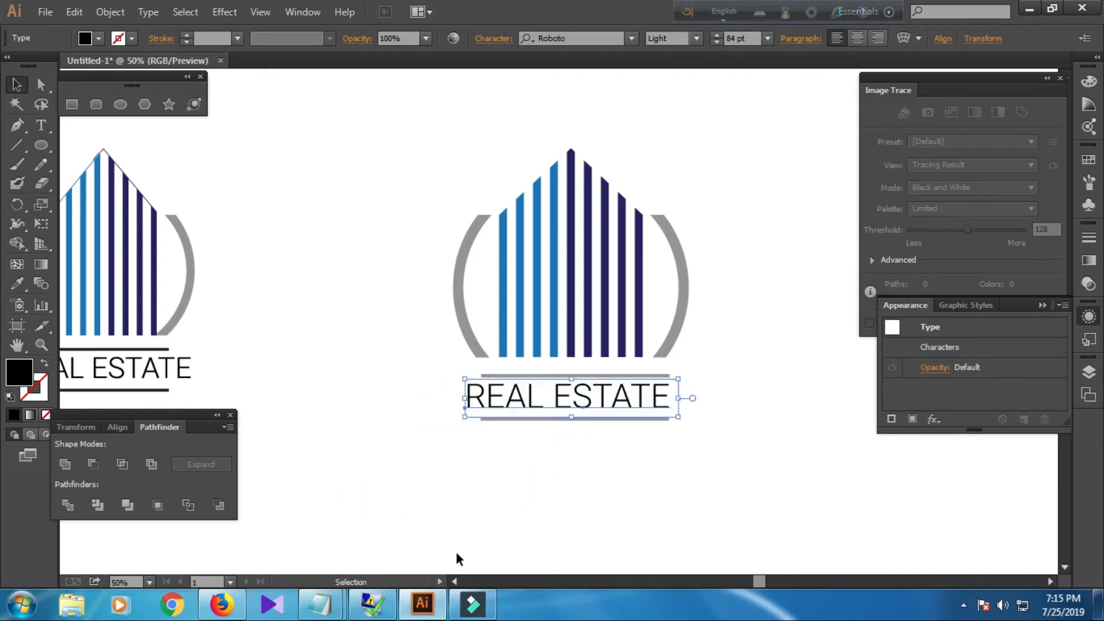
click(490, 512)
click(492, 405)
right_click(496, 408)
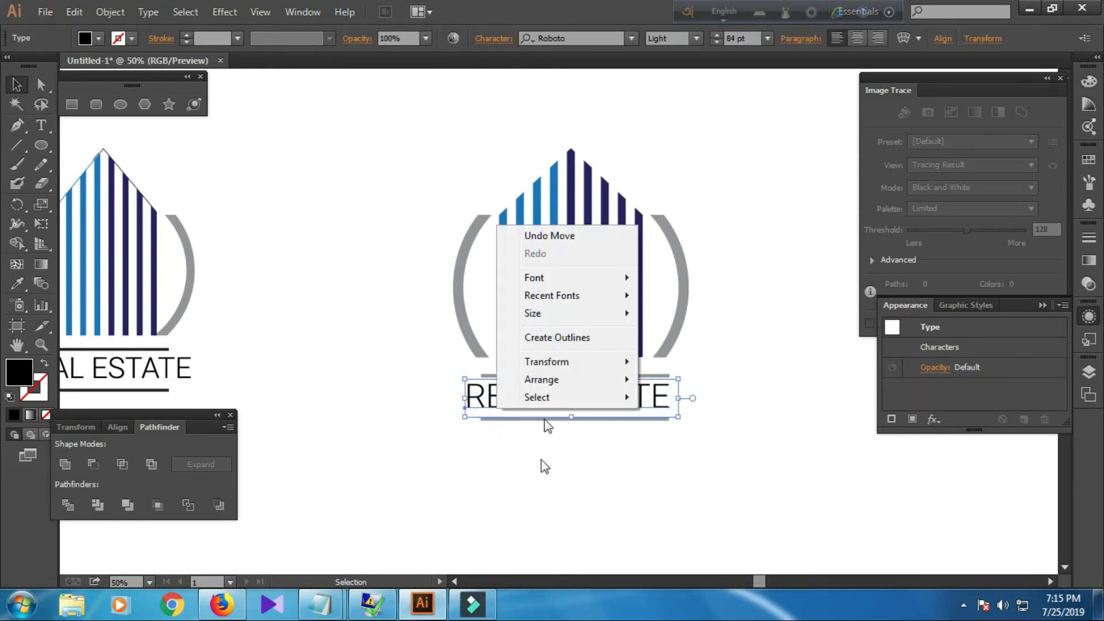
click(571, 339)
click(432, 485)
Select the logo's arcs, vertical lines and horizontal lines and group them together.
drag(401, 254, 719, 432)
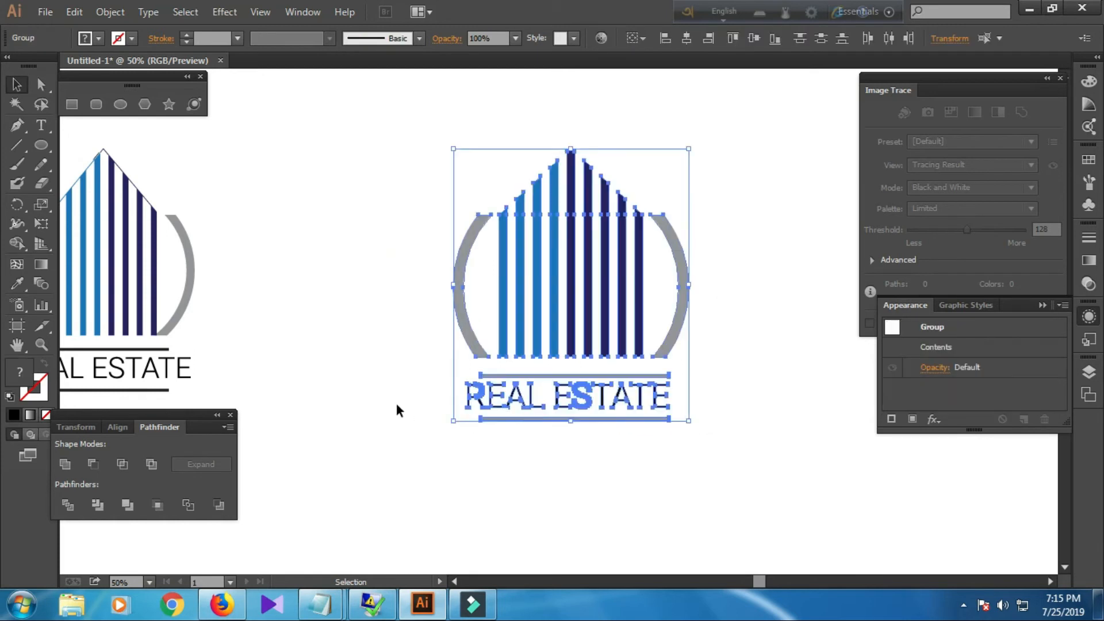
click(396, 344)
drag(417, 287, 732, 341)
shift+click(599, 418)
shift+click(594, 376)
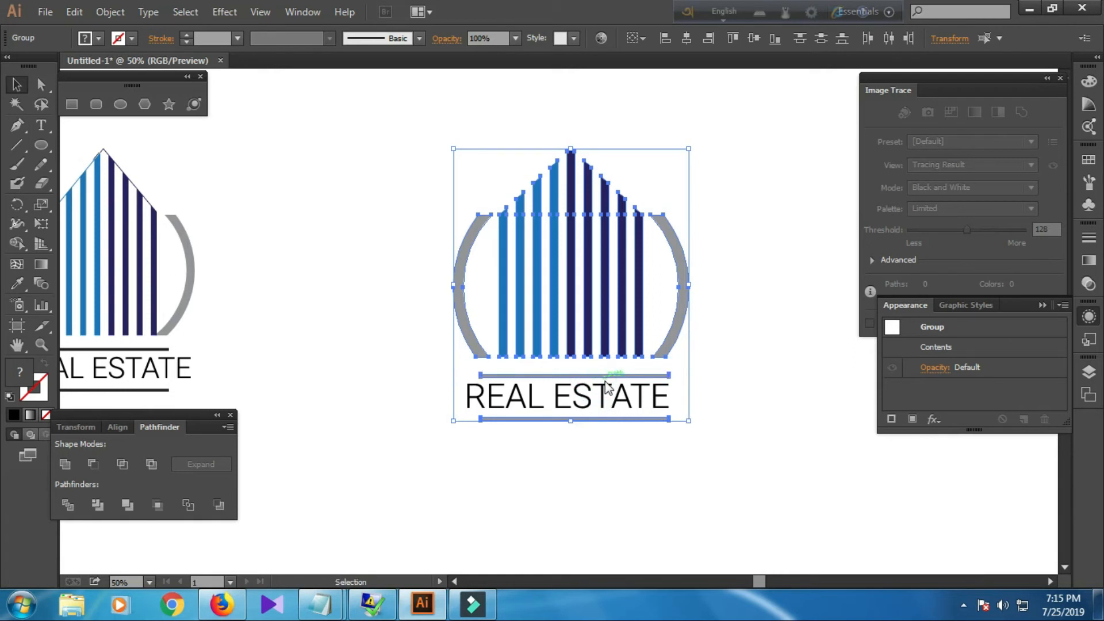
right_click(605, 381)
click(638, 458)
click(544, 478)
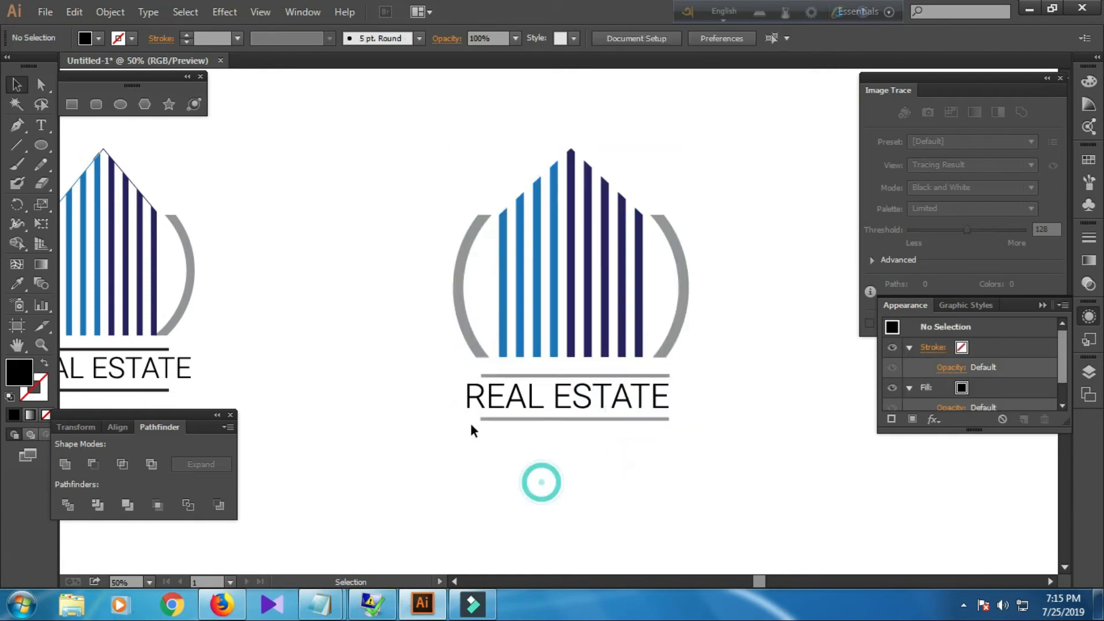
Select all logo elements and align them horizontally centred to the selection.
click(468, 409)
click(451, 446)
drag(445, 289, 714, 451)
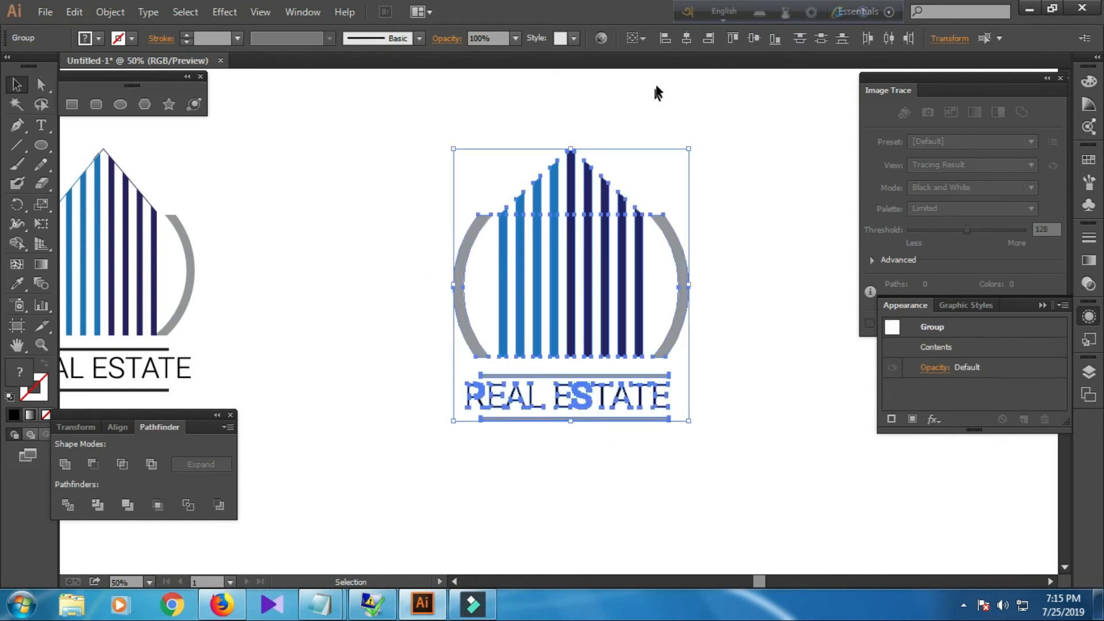
click(635, 39)
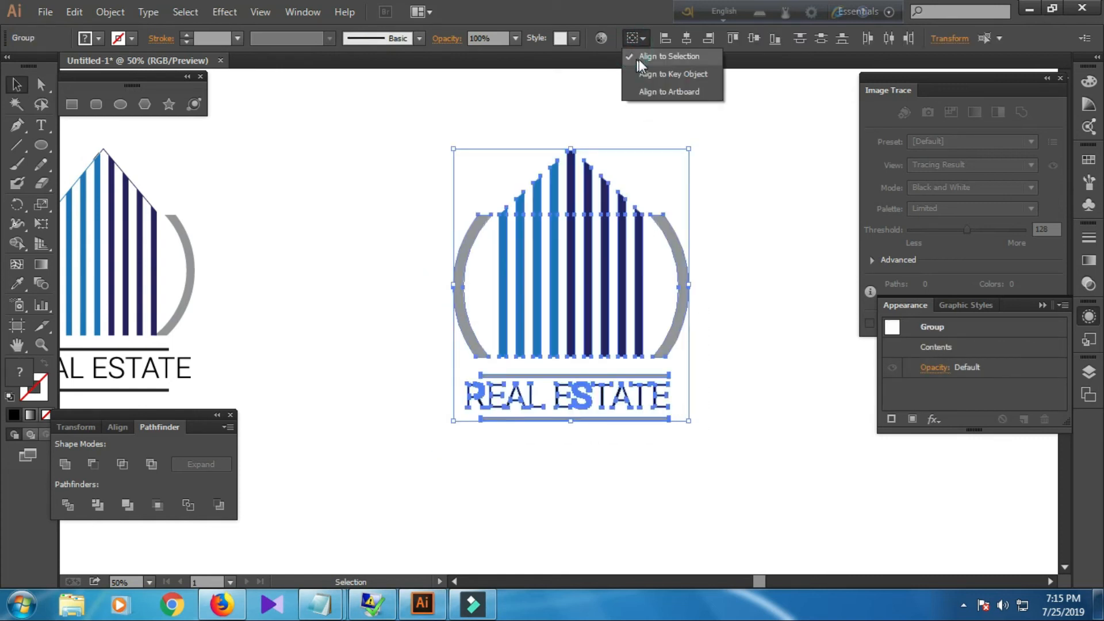
click(689, 38)
click(688, 38)
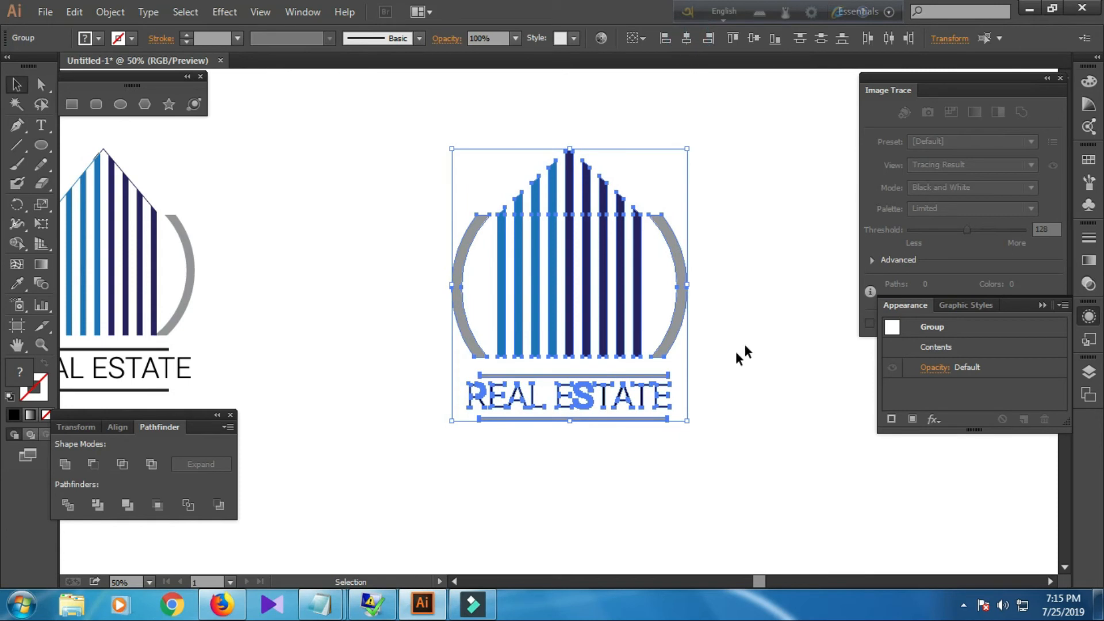
click(764, 297)
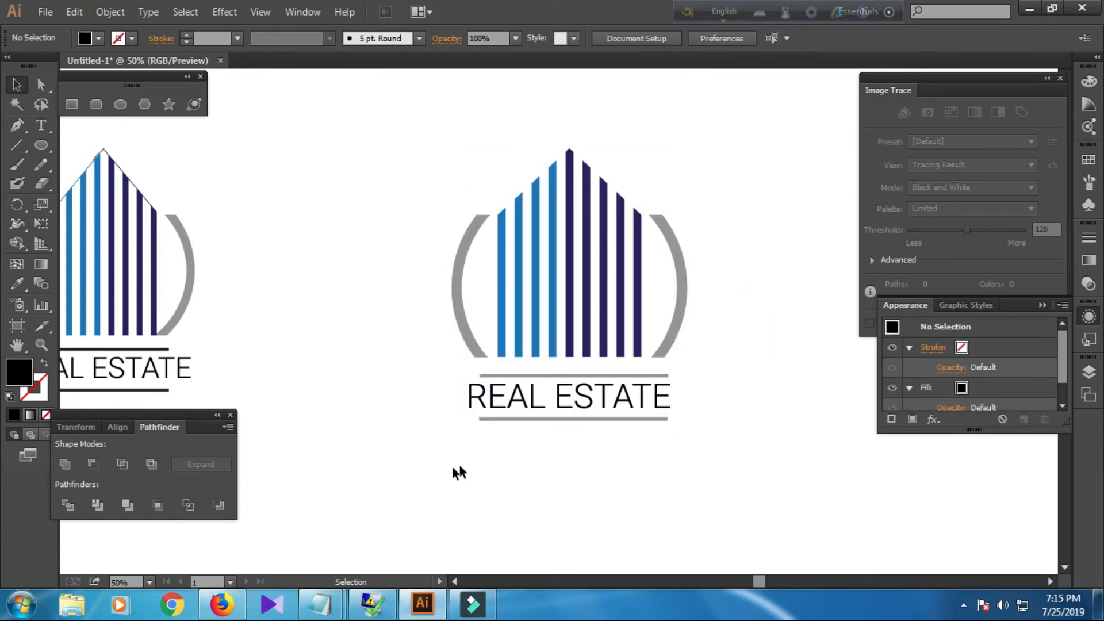
Fill the outlined REAL ESTATE text with grey from the swatches.
click(490, 403)
click(95, 38)
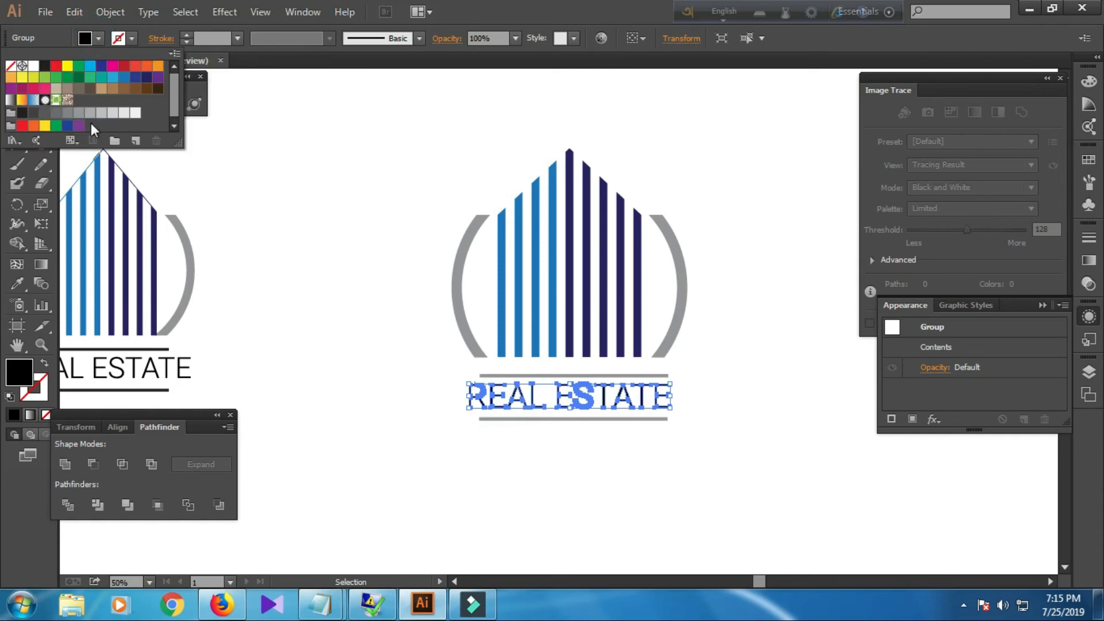
click(42, 116)
click(315, 272)
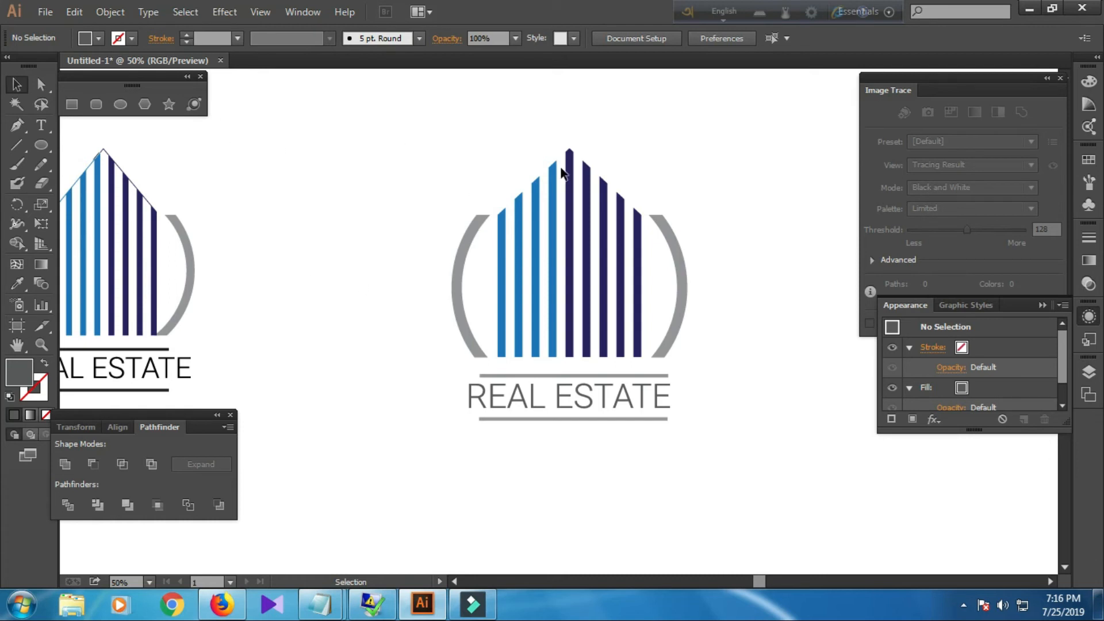
mouse_move(332, 611)
click(369, 518)
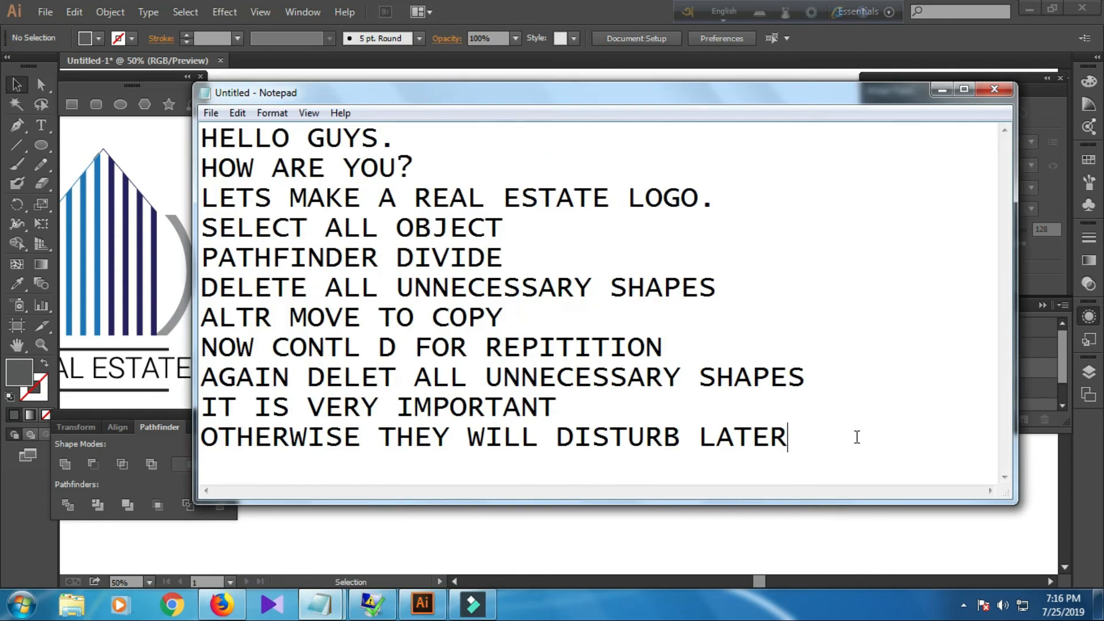
text(SOA)
key(BackSpace)
text(A REAL)
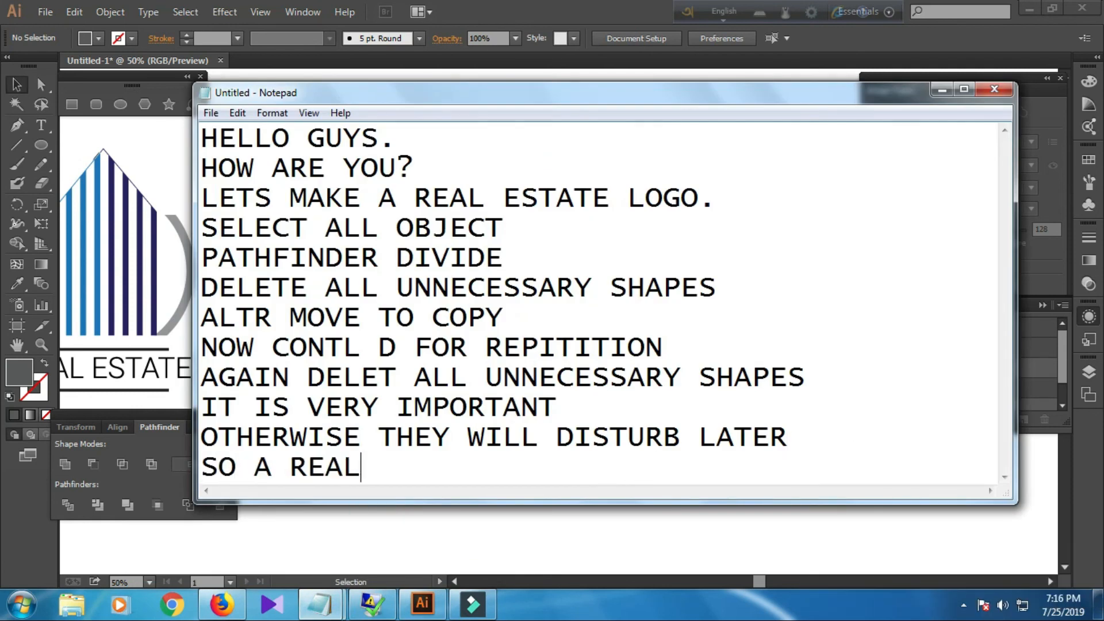
text( ESTATE LO)
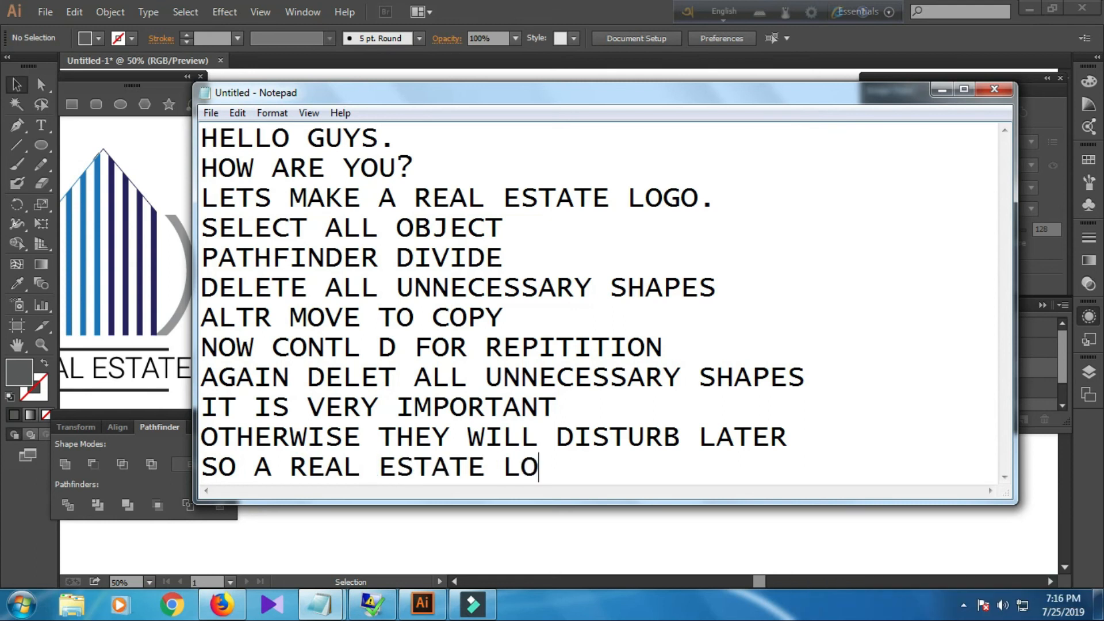
text(GO IS COMPLETE)
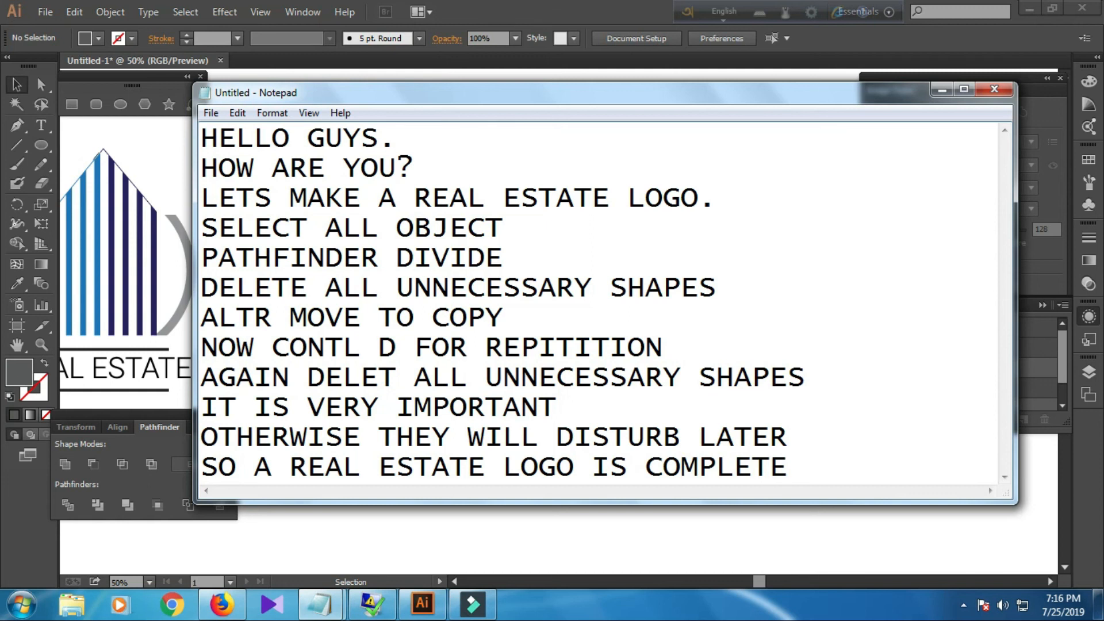
key(Return)
text(THAT WAS VERY EASY)
key(Return)
text(YOU HA)
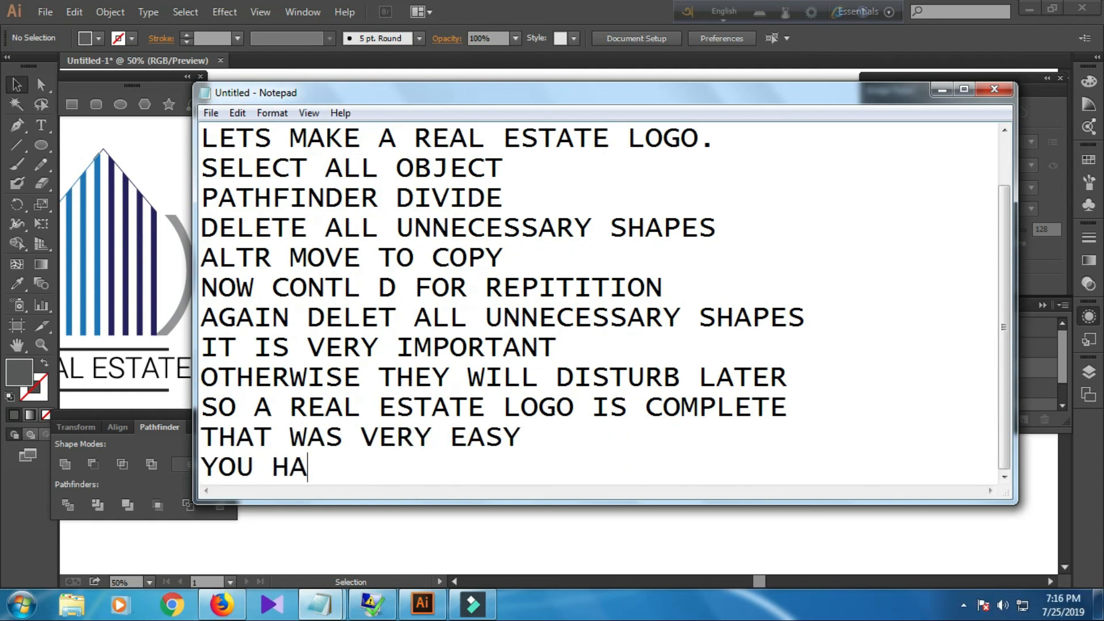
text(VE TO IMP)
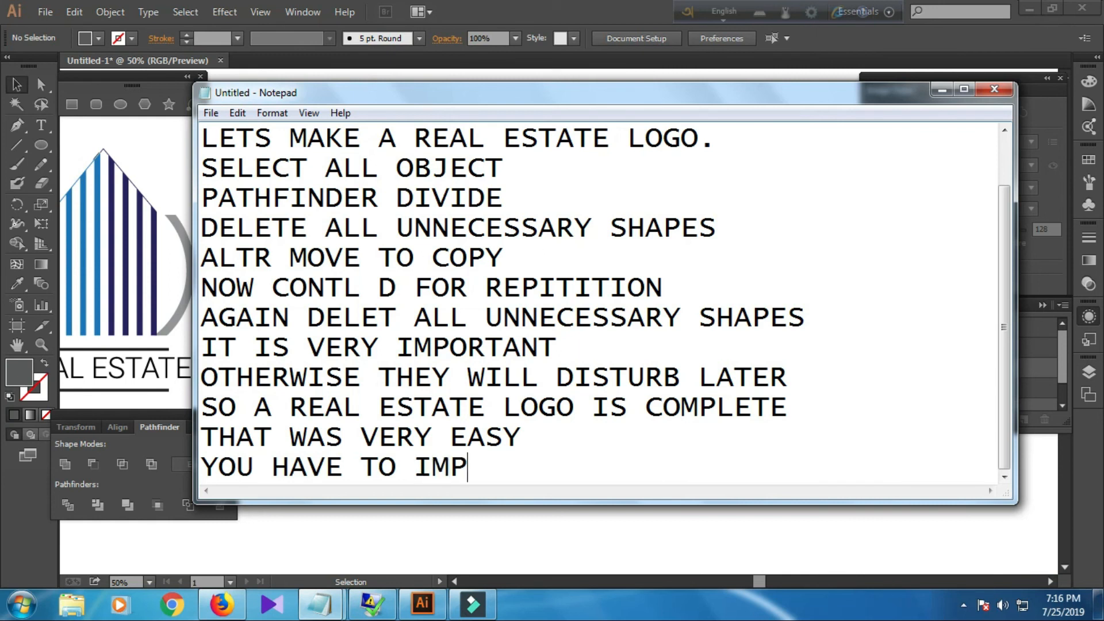
text(ROVE YOU R)
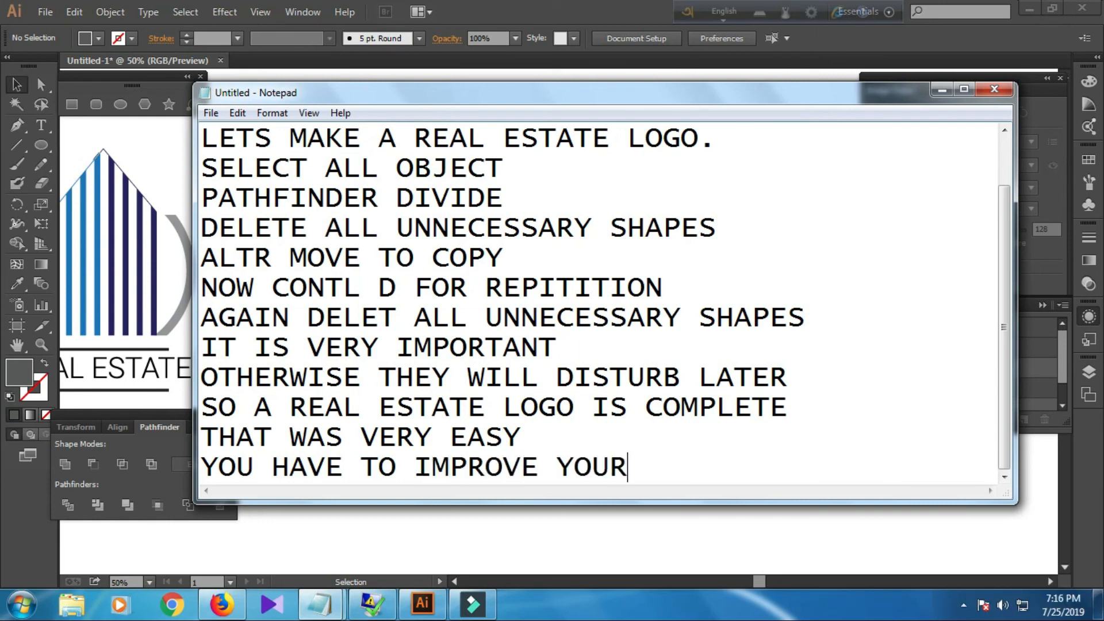
text( PATHFINDER SKILL)
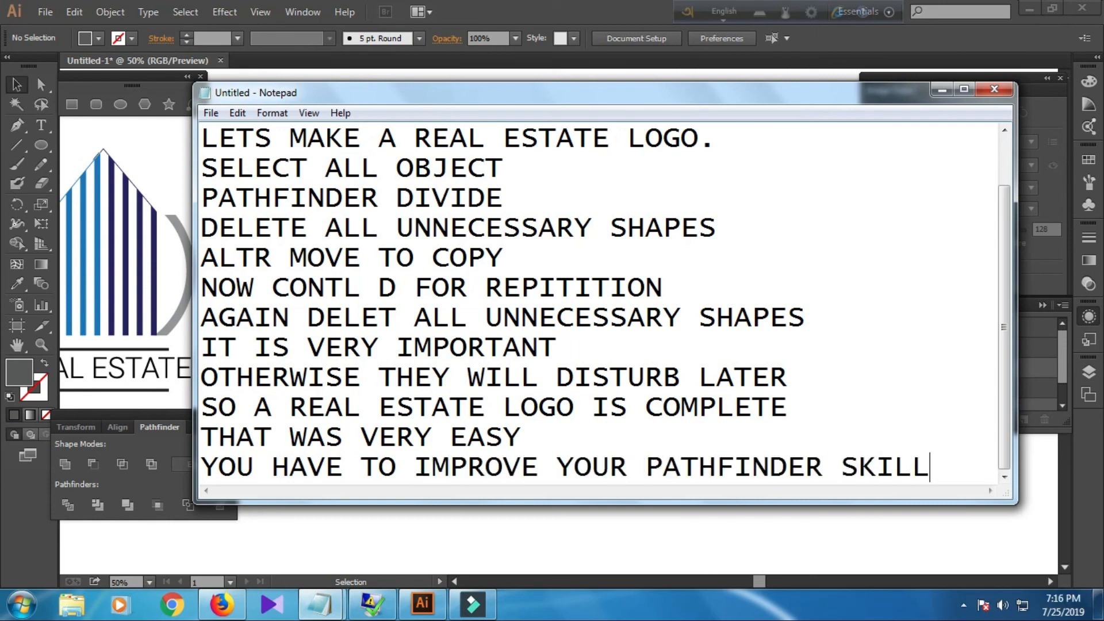
key(Return)
text(TO MAKE THESE LOGOS.)
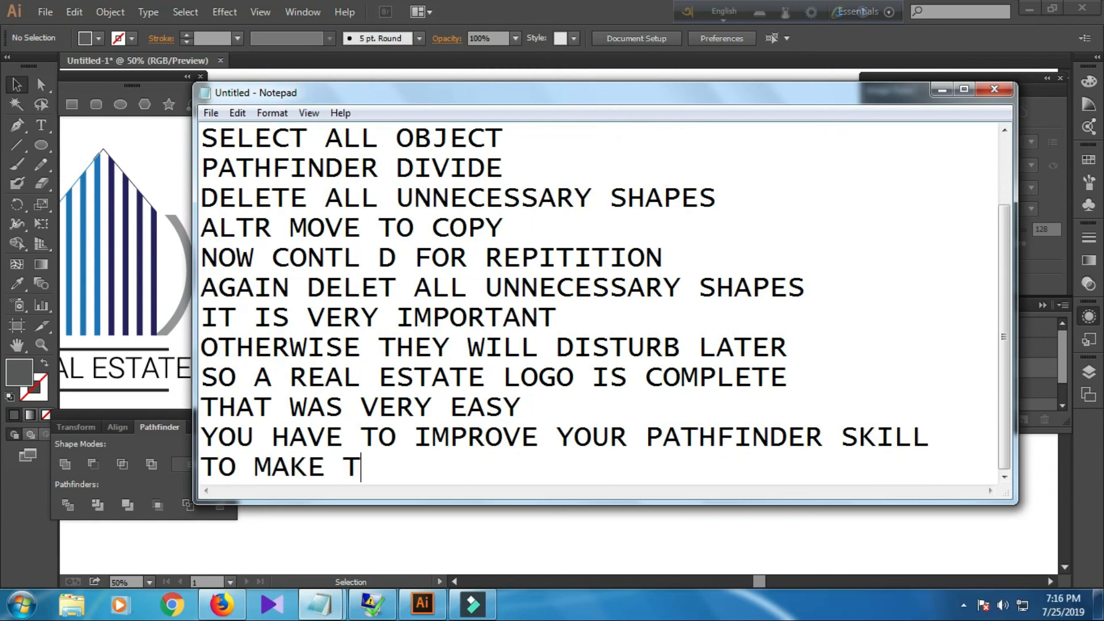
key(Return)
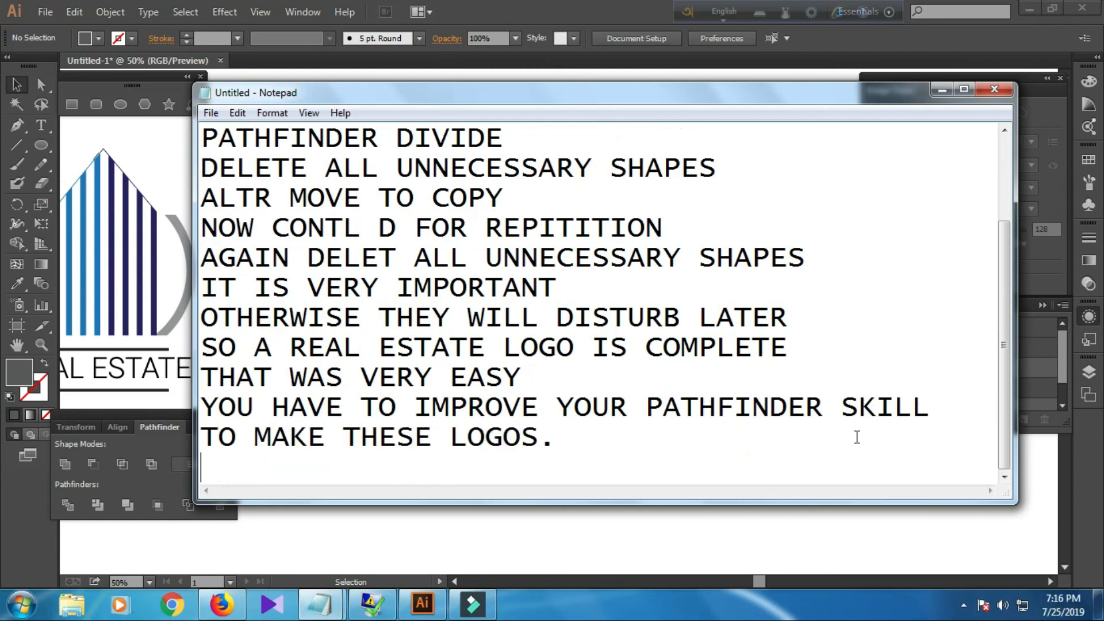
text(SUBS)
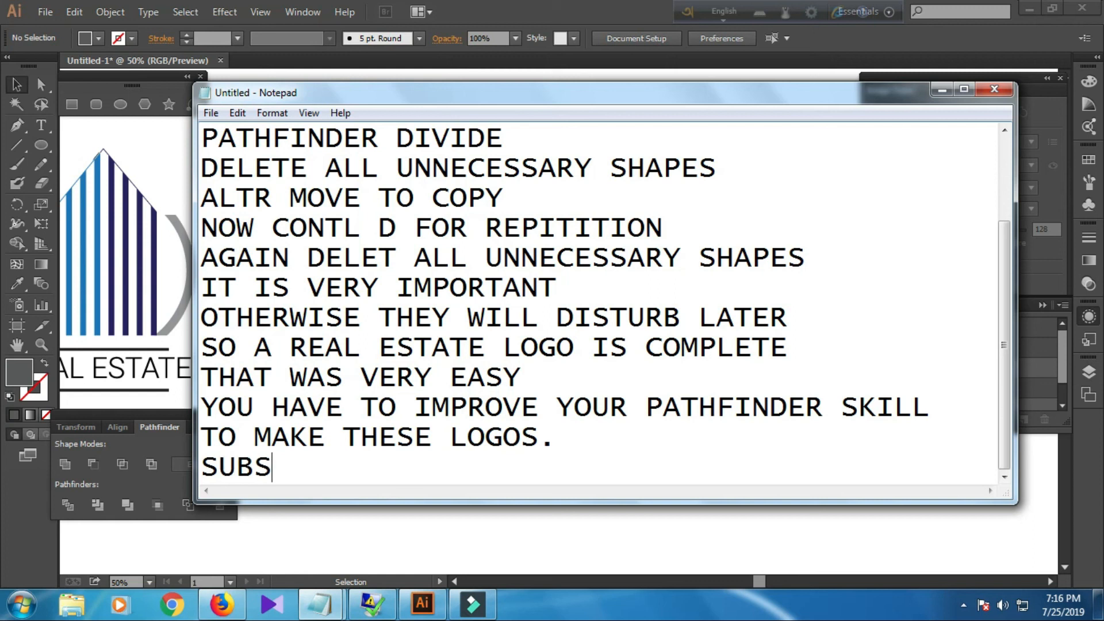
text(CRIBE MY CHANNE)
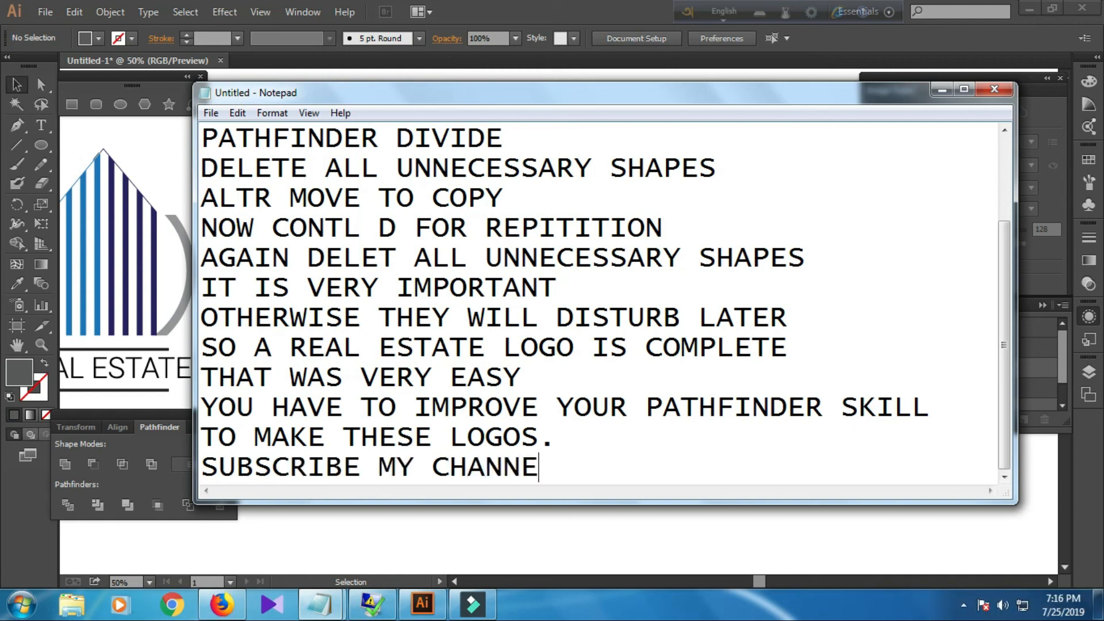
text(L)
key(Return)
text(MAN)
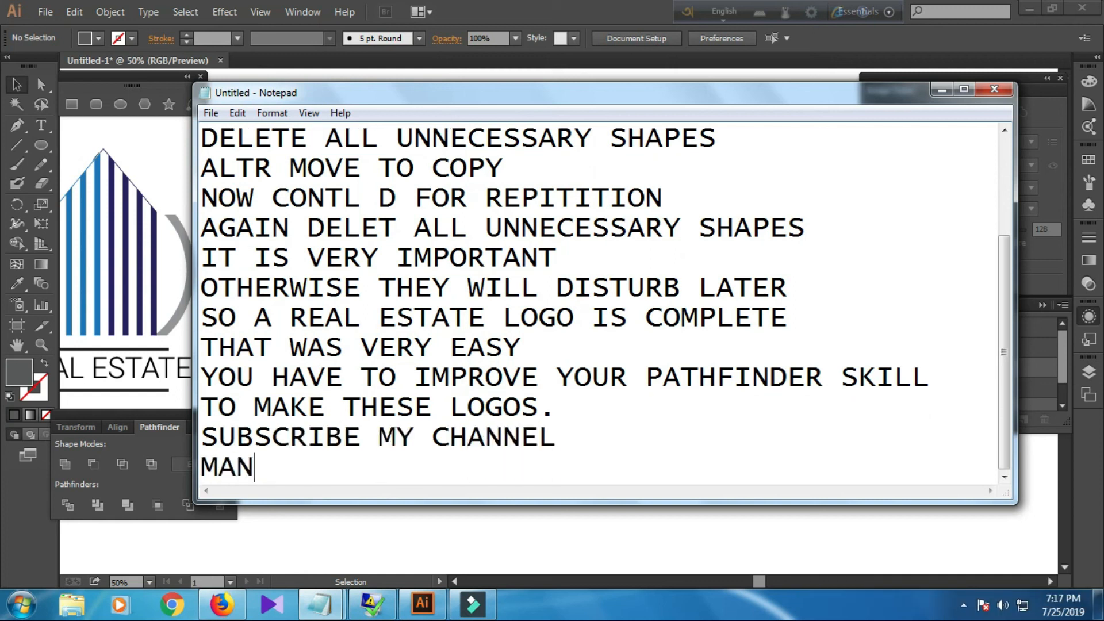
text(Y VIDEOS TO COME)
key(Return)
text(TAKE CARE.....)
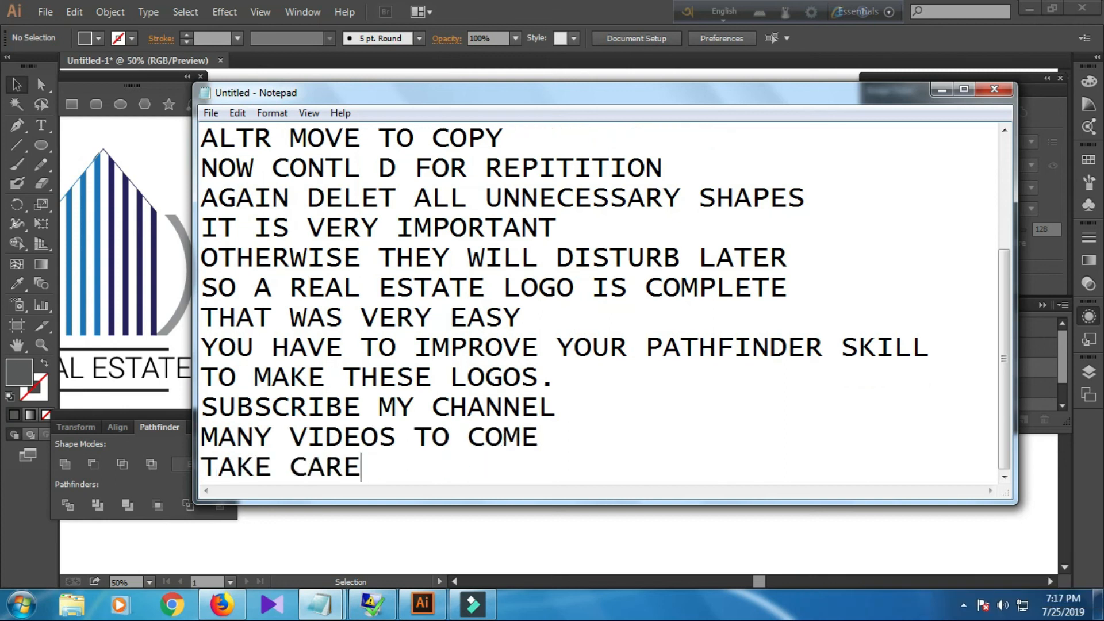